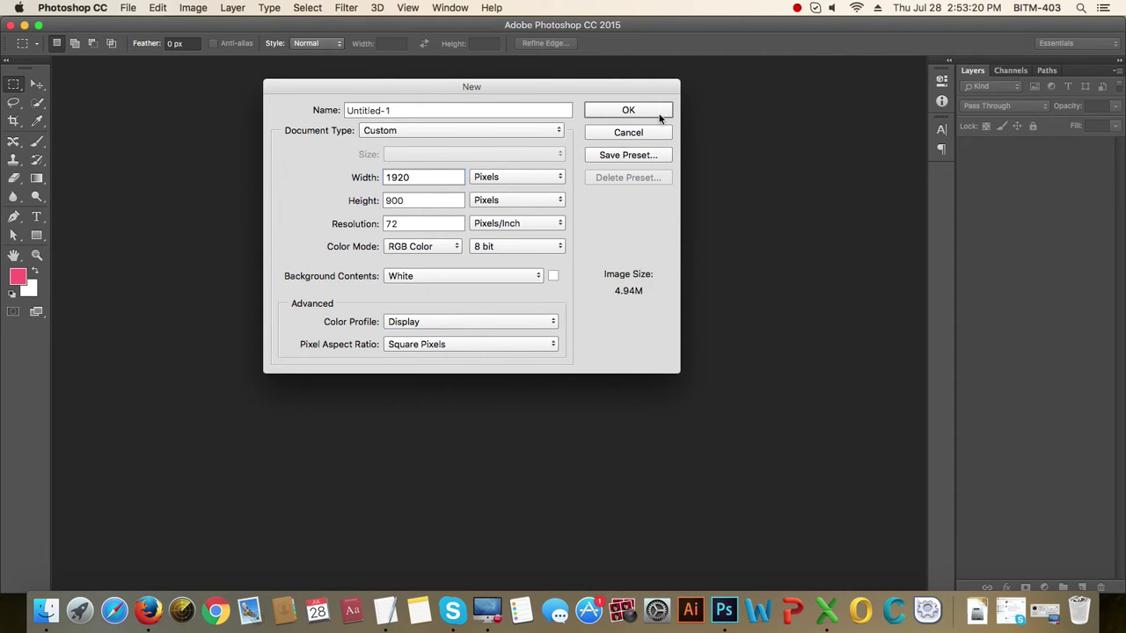
# - Create a 1920 × 900 px document at 72 ppi and add a centered 12-column guide layout, 70 px wide with 30 px gutters
pyautogui.click(628, 110)
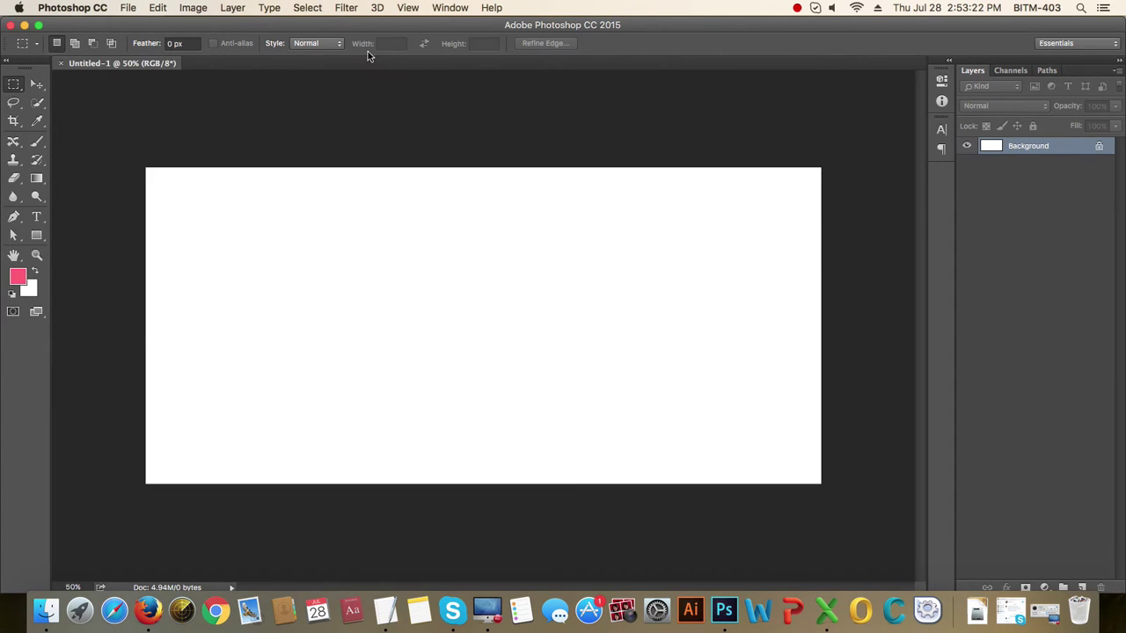
pyautogui.click(409, 8)
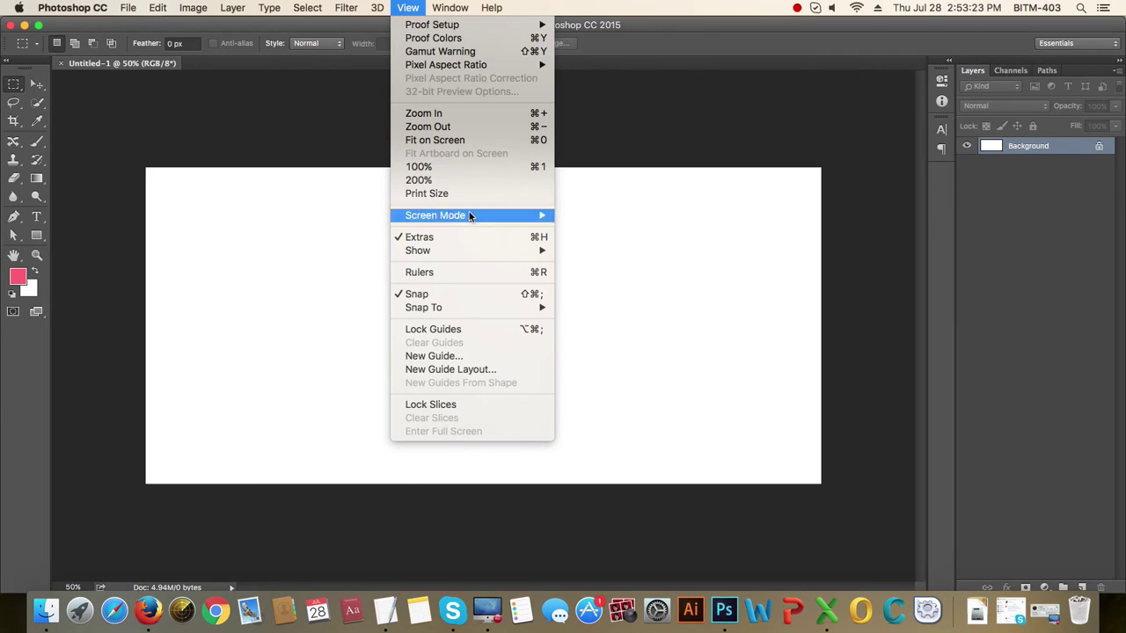
pyautogui.click(491, 371)
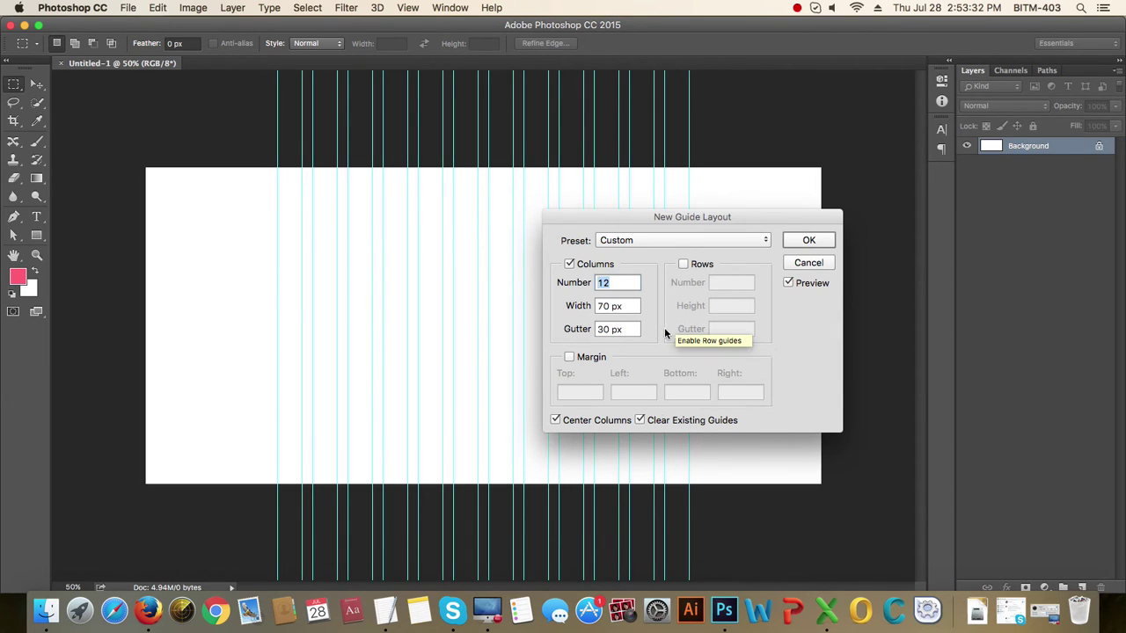
pyautogui.click(809, 239)
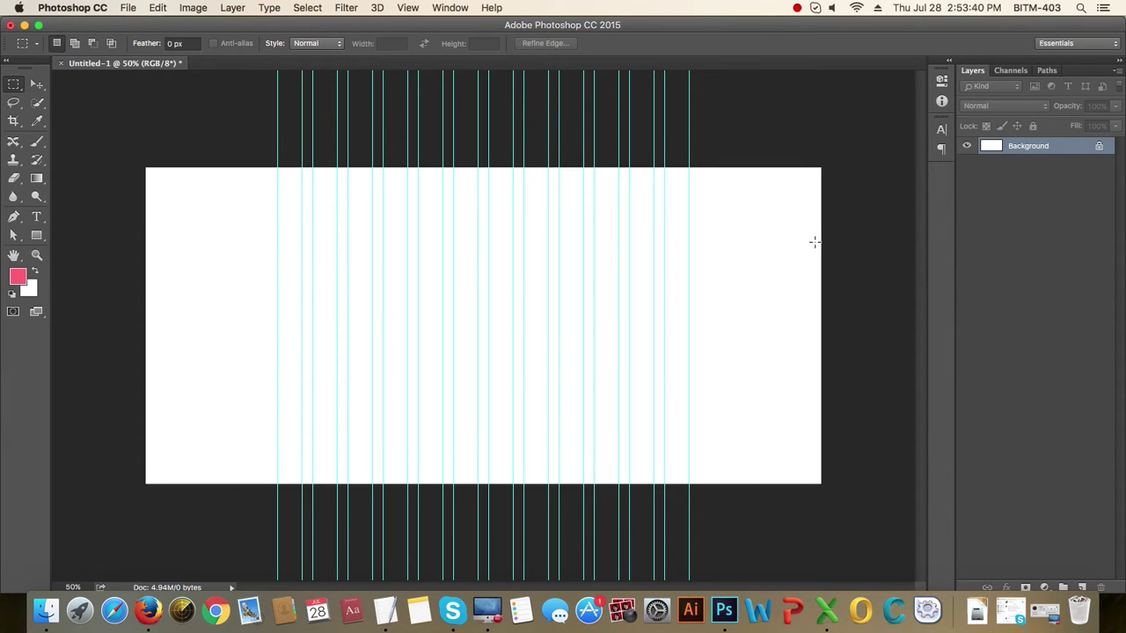
# - Switch to Firefox, examine the pricing table designs on the Sparrow Price Tables page, and return to Photoshop
pyautogui.press('super+Tab')
pyautogui.press('super+Tab')
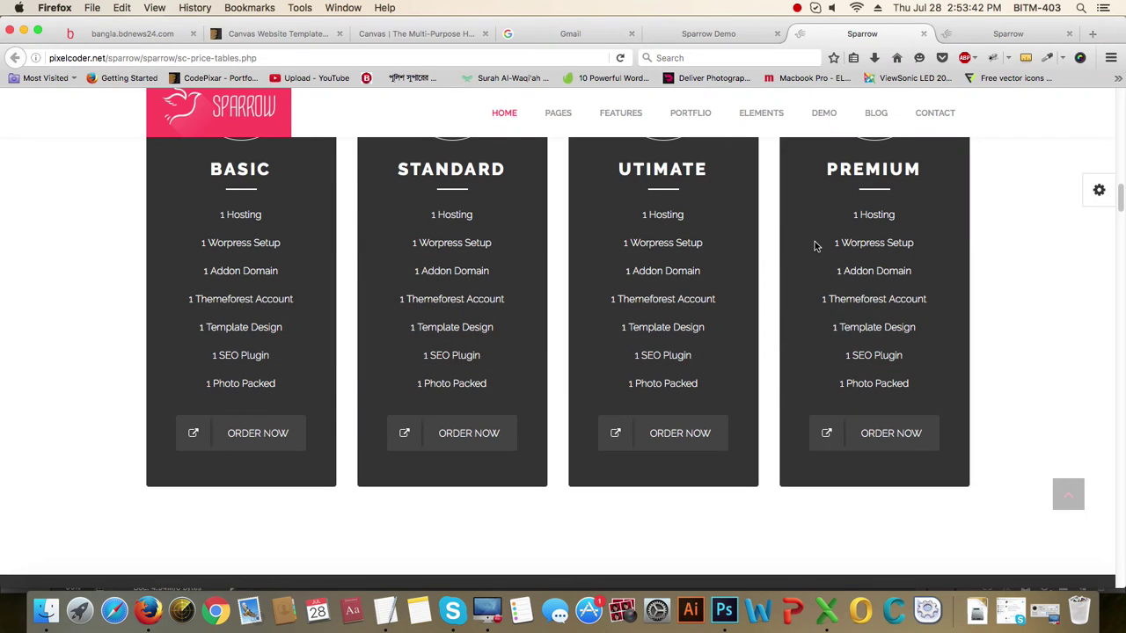
pyautogui.scroll(3, 827, 273)
pyautogui.scroll(-15, 835, 295)
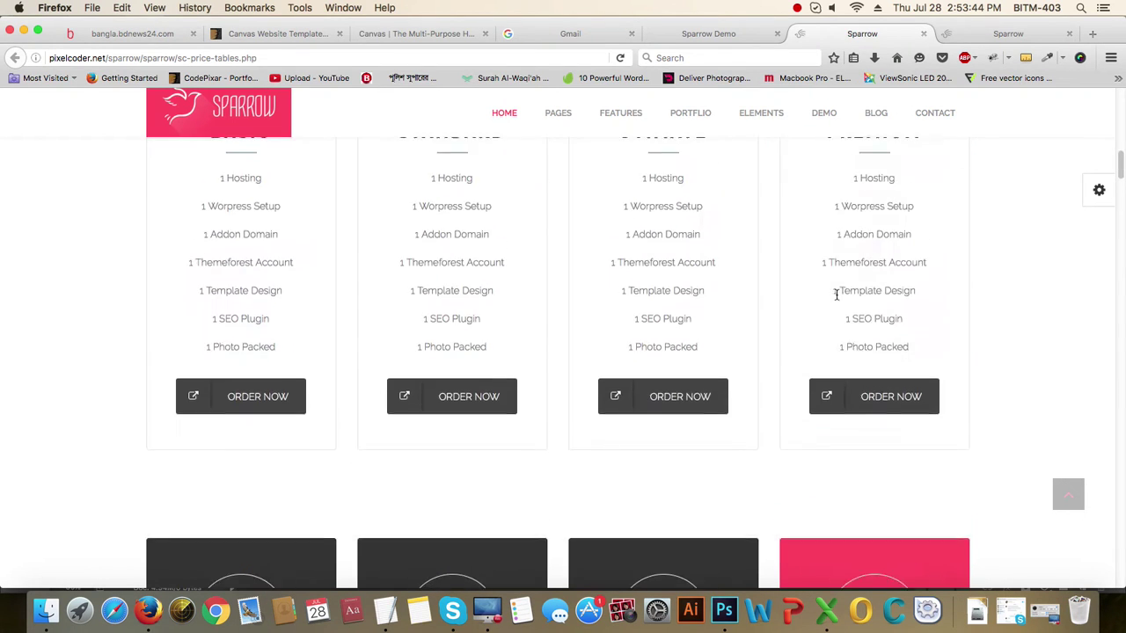
pyautogui.scroll(5, 837, 295)
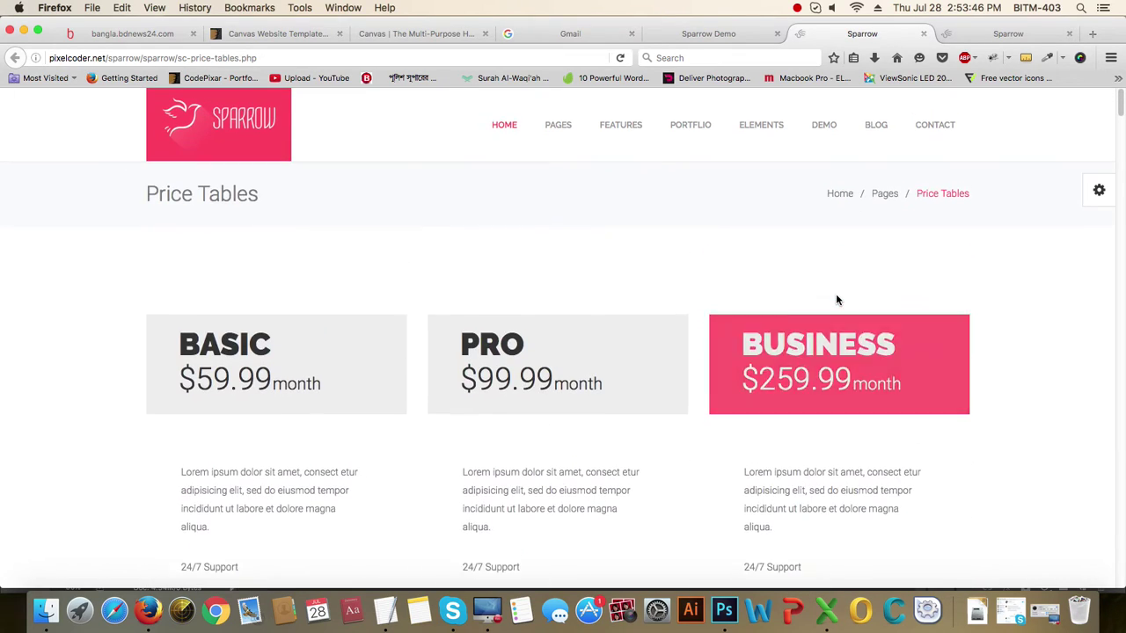
pyautogui.scroll(-15, 837, 310)
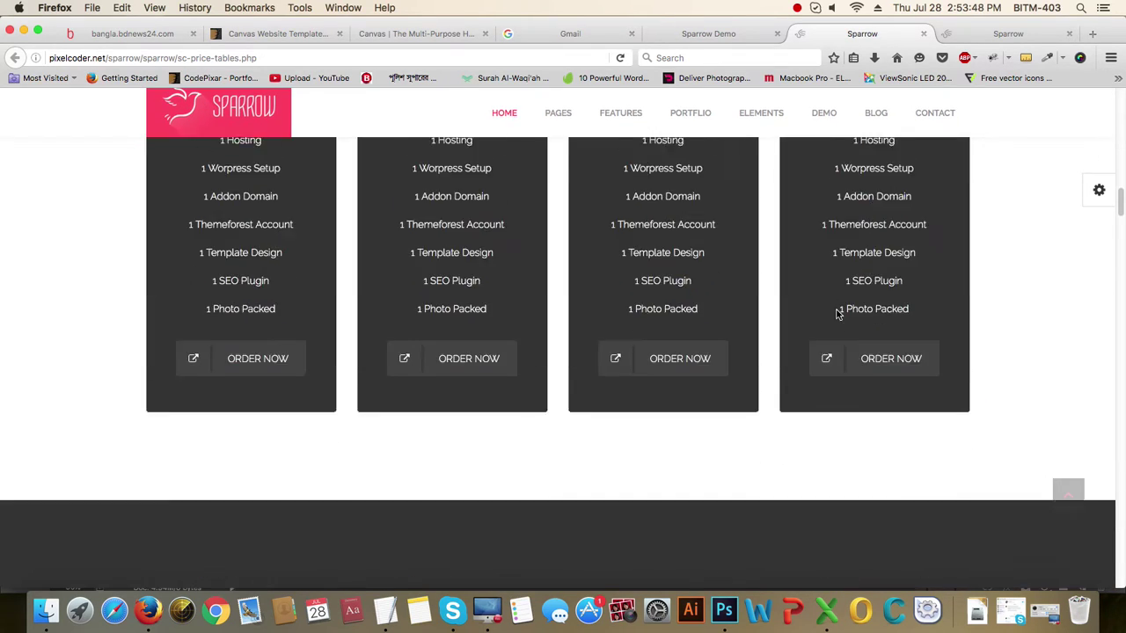
pyautogui.scroll(-10, 836, 310)
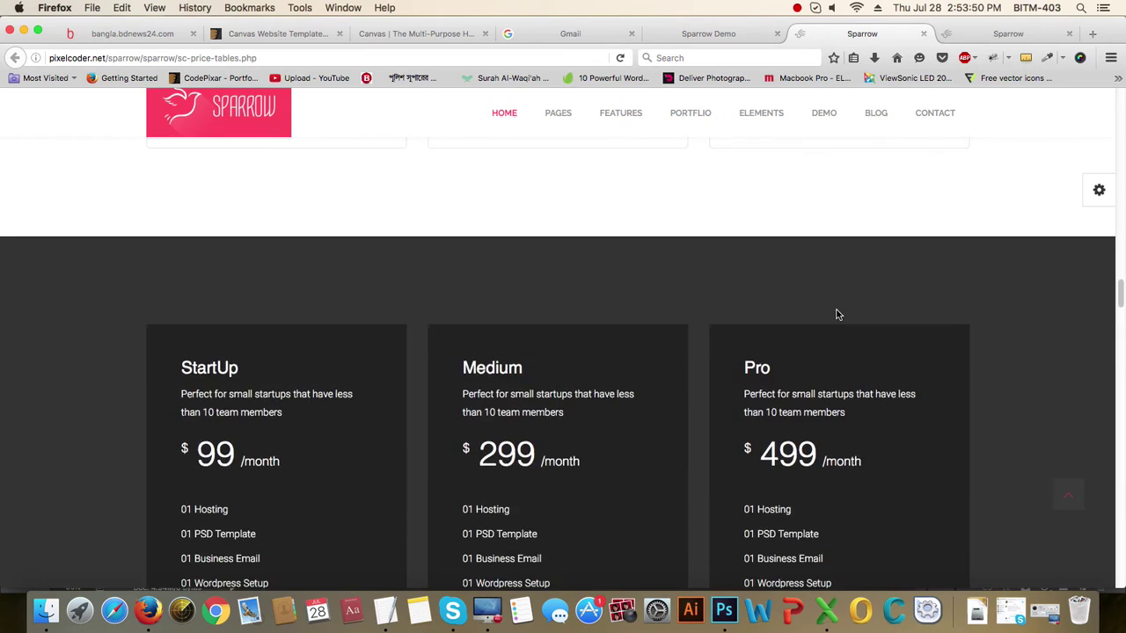
pyautogui.scroll(-6, 835, 308)
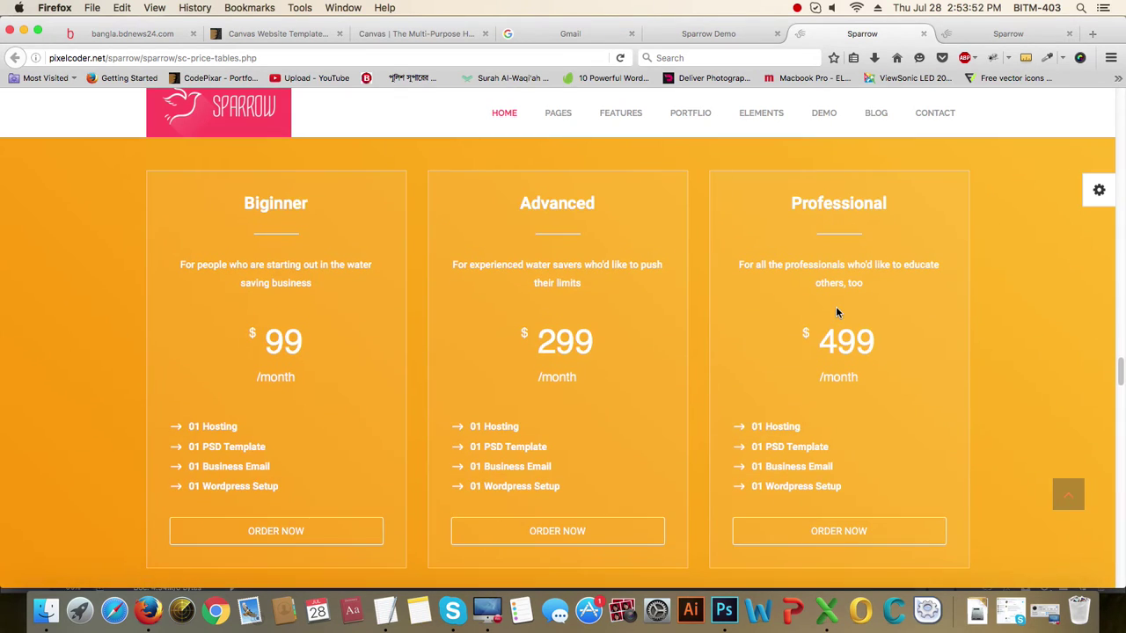
pyautogui.scroll(-10, 837, 313)
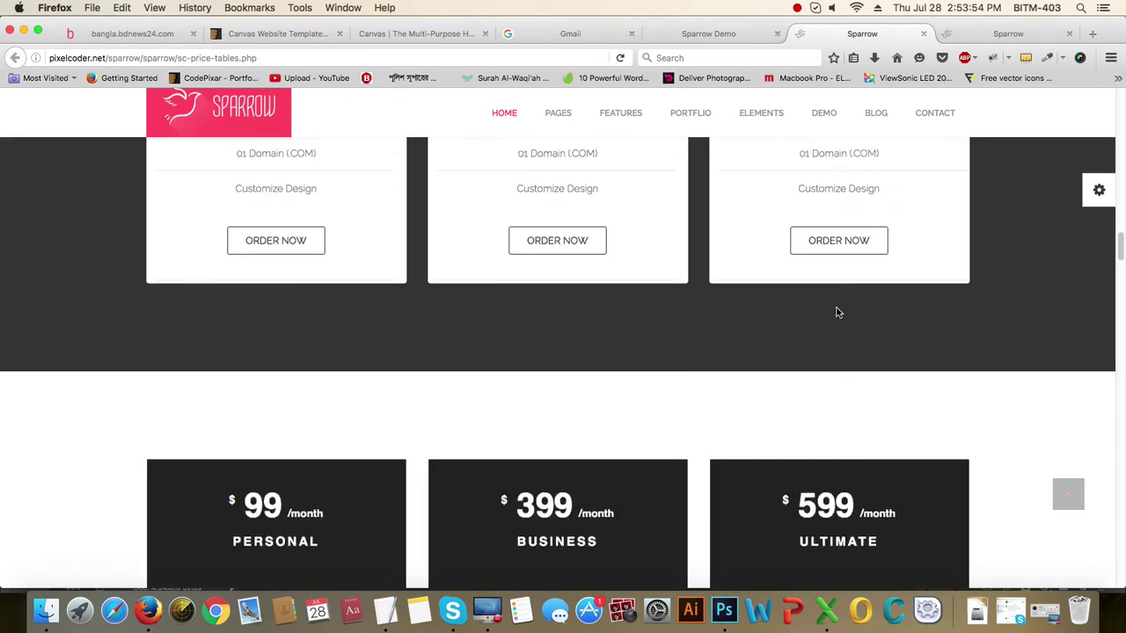
pyautogui.scroll(1, 836, 312)
pyautogui.press('super+Tab')
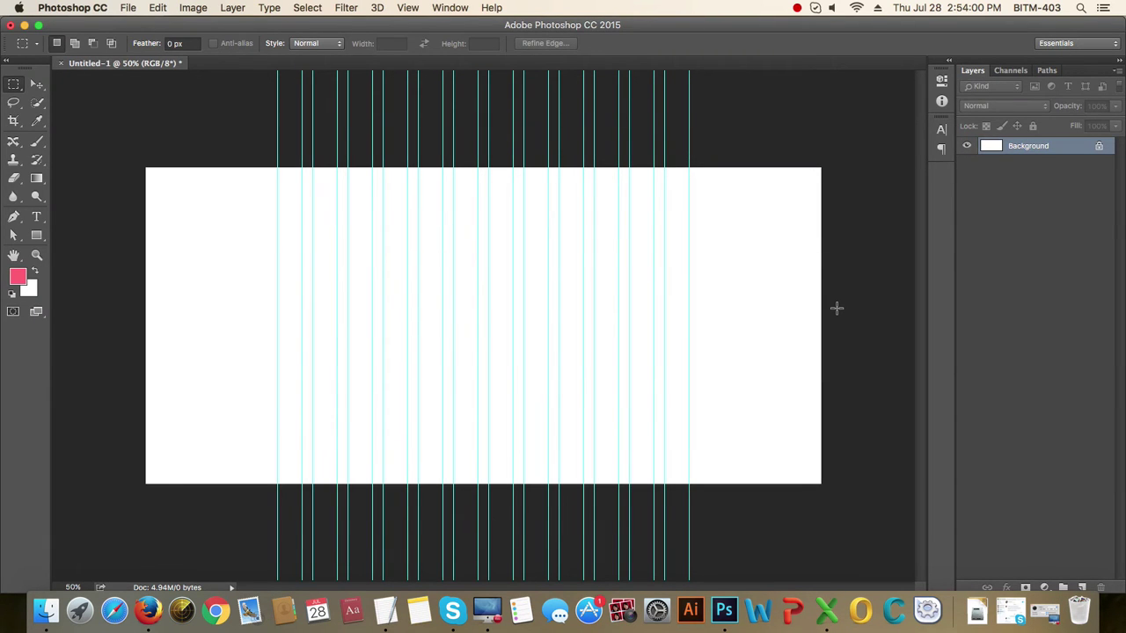
# - Extend the canvas height to 1600 pixels, anchored at the top center so that it grows downward
pyautogui.moveTo(294, 279); pyautogui.dragTo(523, 339)
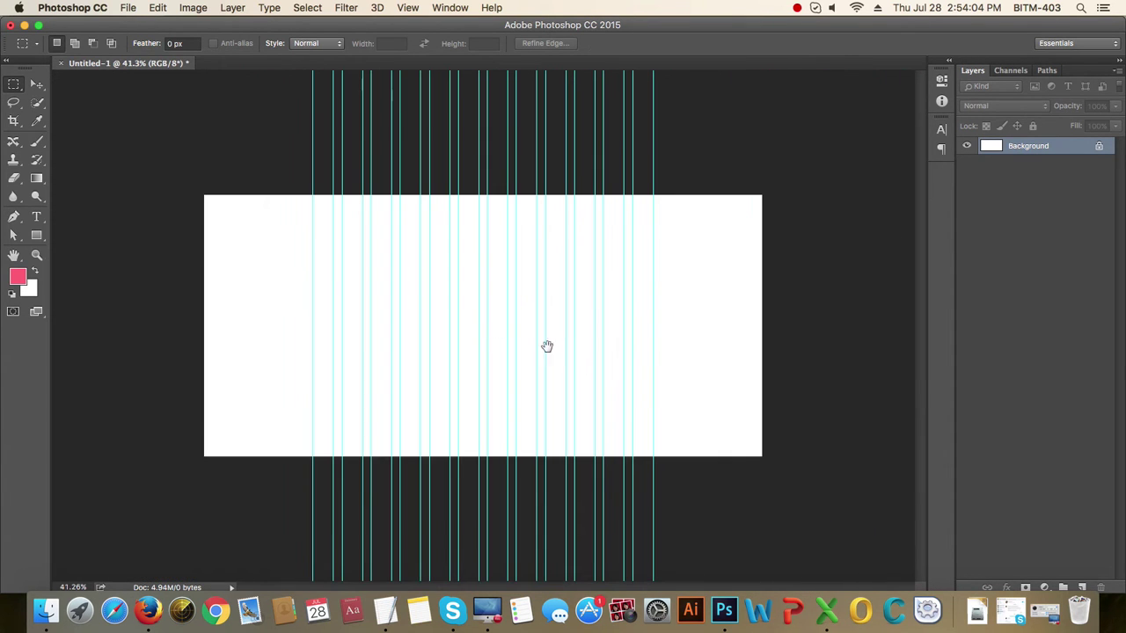
pyautogui.click(192, 7)
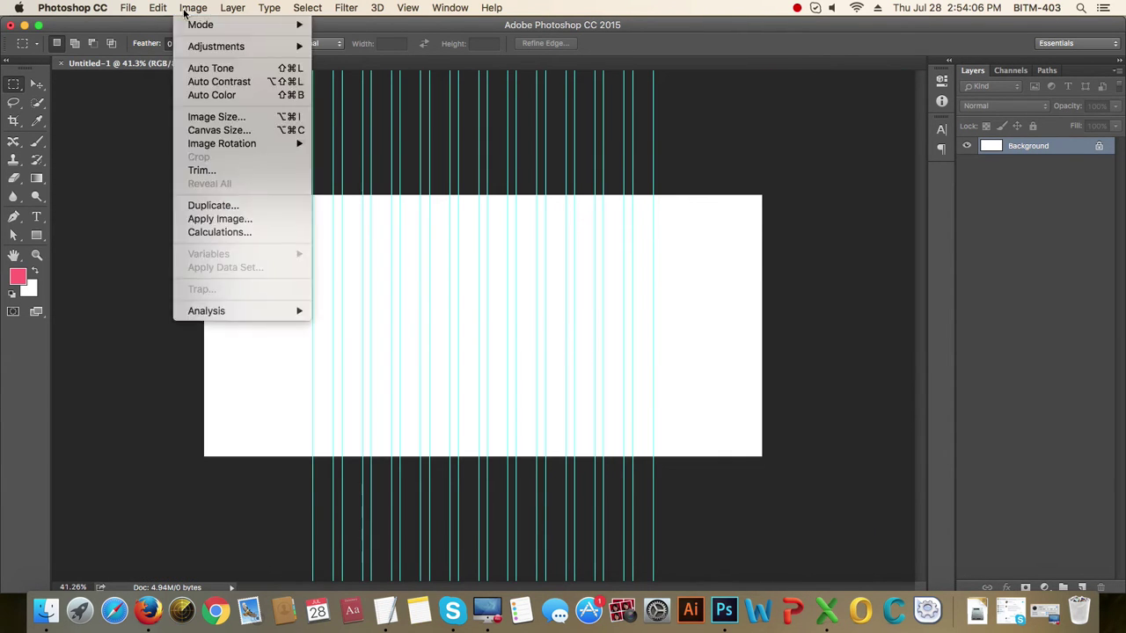
pyautogui.click(225, 131)
pyautogui.click(672, 278)
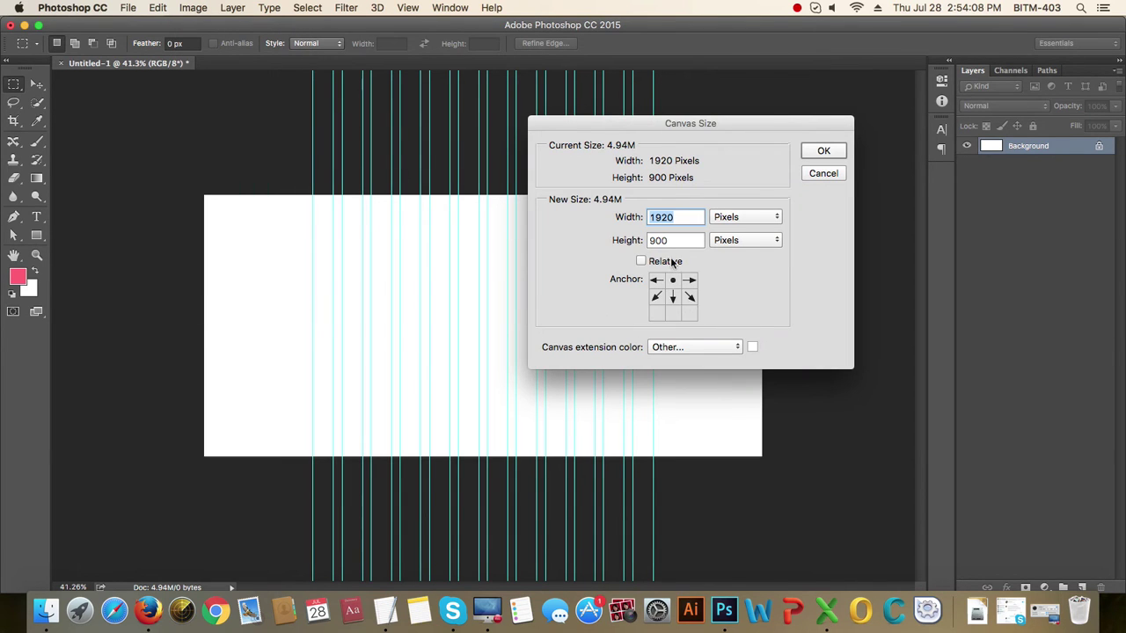
pyautogui.click(670, 241)
pyautogui.write('1600')
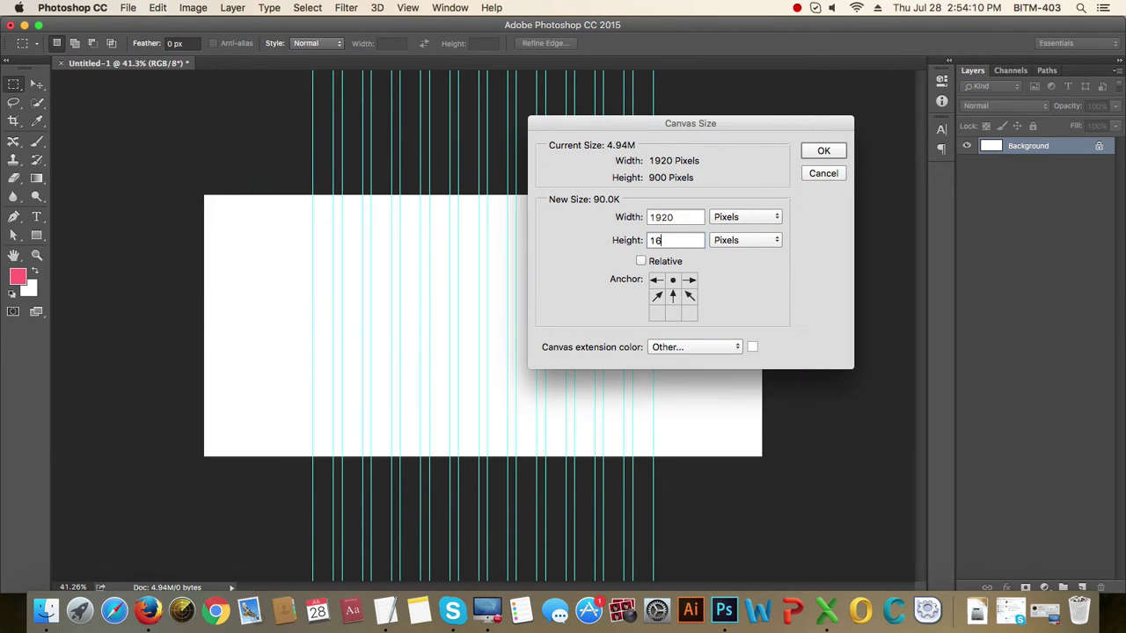
pyautogui.click(824, 151)
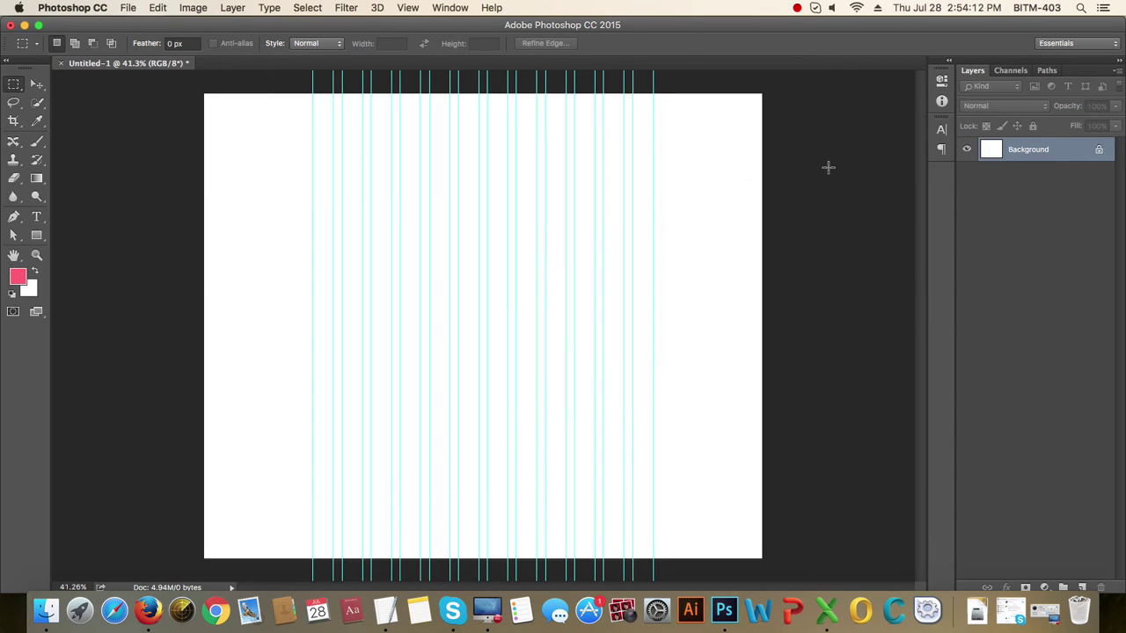
# - Draw a rectangle shape about 370 × 57 px spanning the first four guide columns in the upper part of the canvas
pyautogui.click(36, 235)
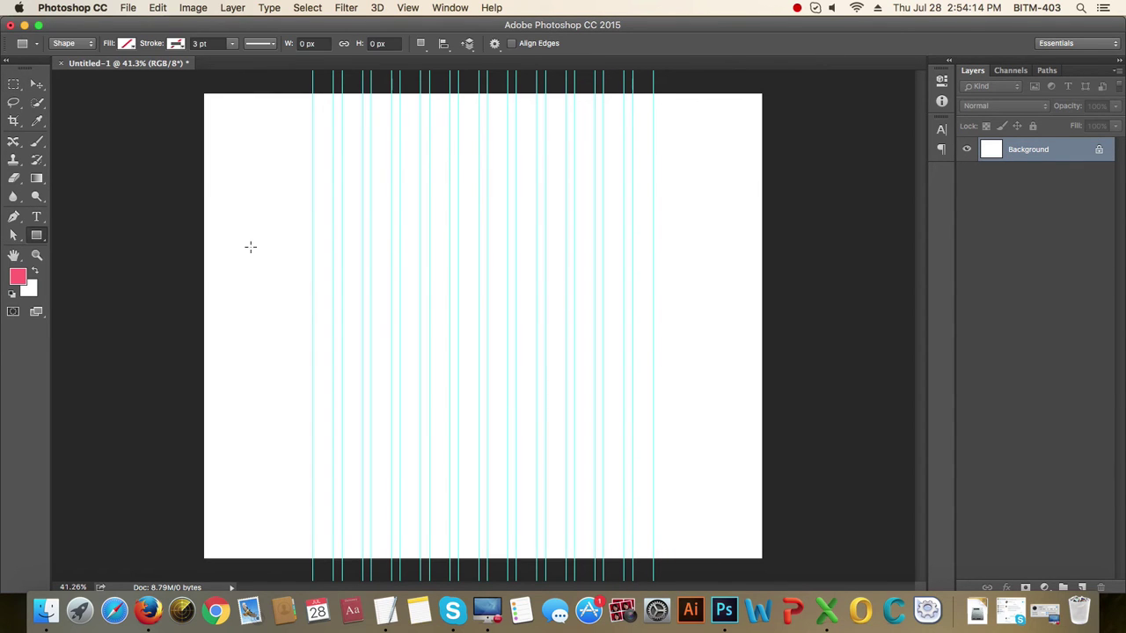
pyautogui.moveTo(365, 187); pyautogui.dragTo(405, 217)
pyautogui.moveTo(510, 233); pyautogui.dragTo(510, 322)
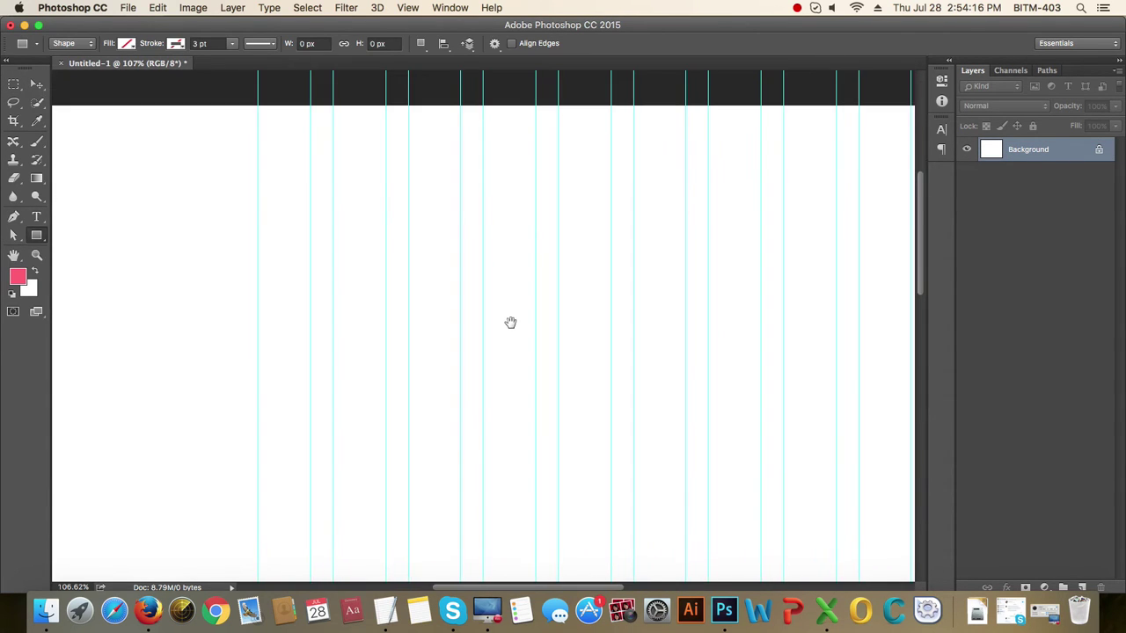
pyautogui.moveTo(258, 226); pyautogui.dragTo(532, 270)
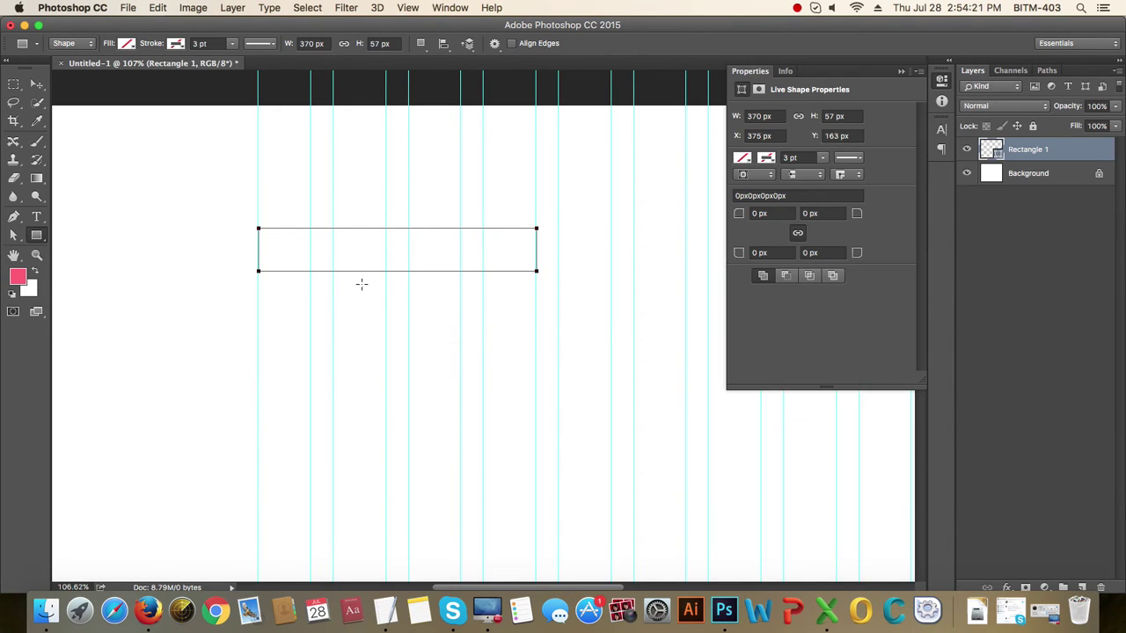
# - Fill the rectangle with the pink swatch from the recently used colors
pyautogui.click(128, 45)
pyautogui.click(58, 117)
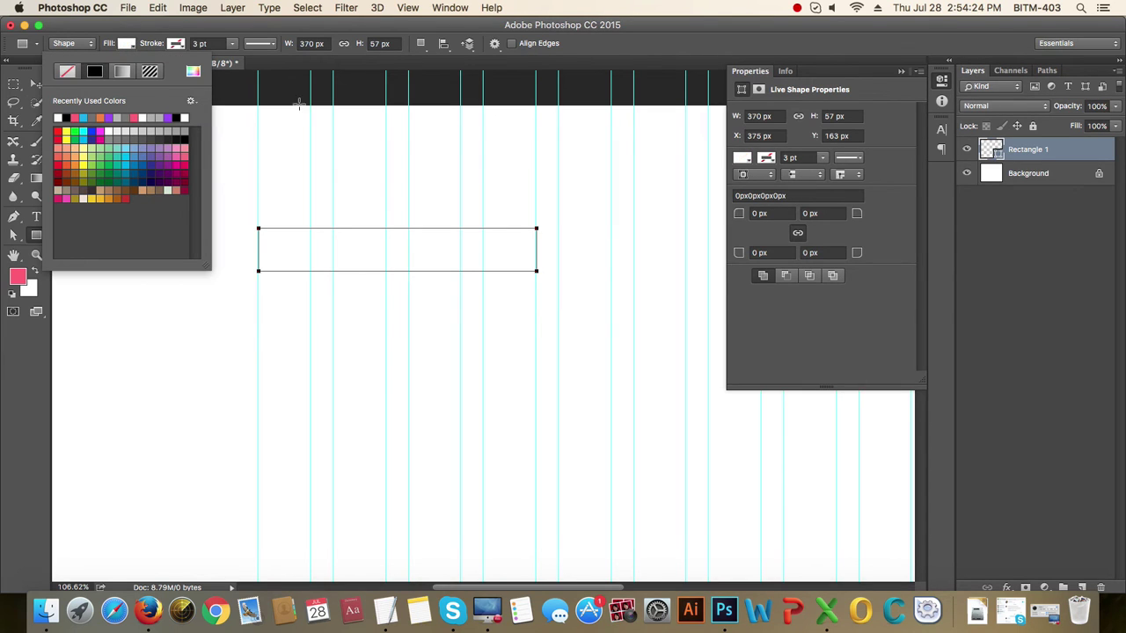
pyautogui.click(655, 50)
pyautogui.click(127, 46)
pyautogui.click(75, 118)
pyautogui.press('Return')
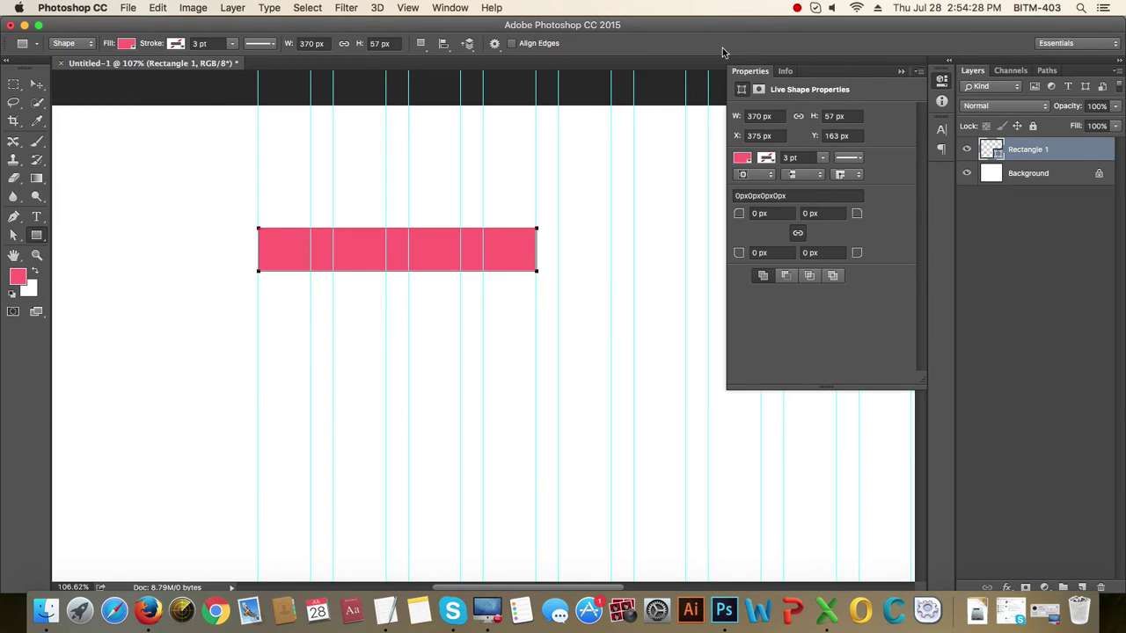
# - Make the pink rectangle taller by moving its two bottom anchor points down, keeping it four columns wide
pyautogui.click(37, 86)
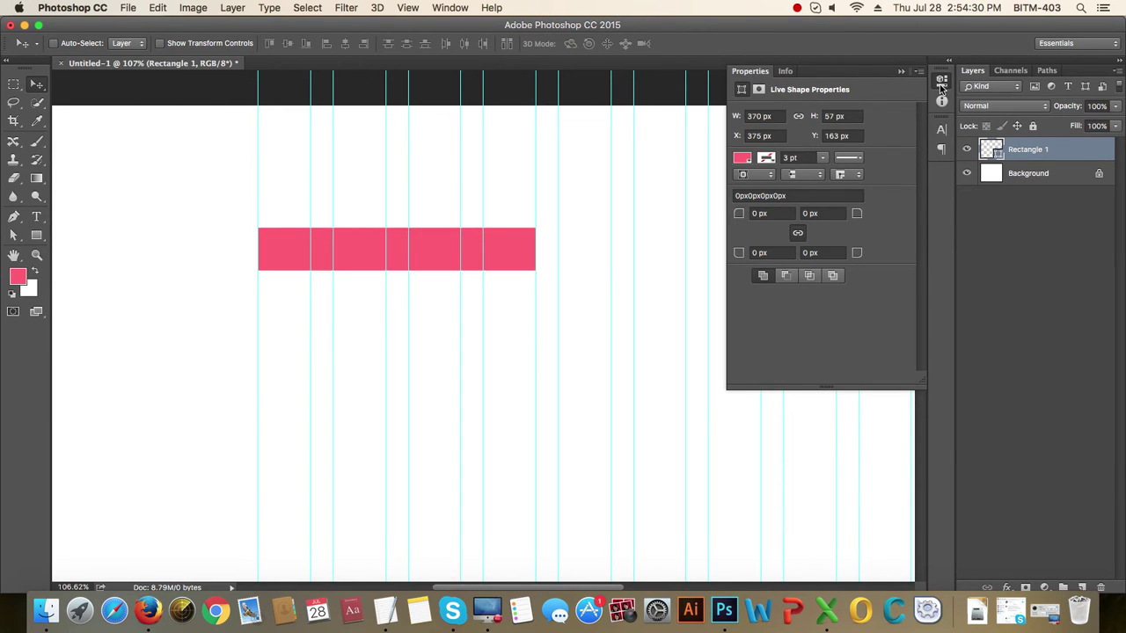
pyautogui.moveTo(229, 253); pyautogui.dragTo(663, 347)
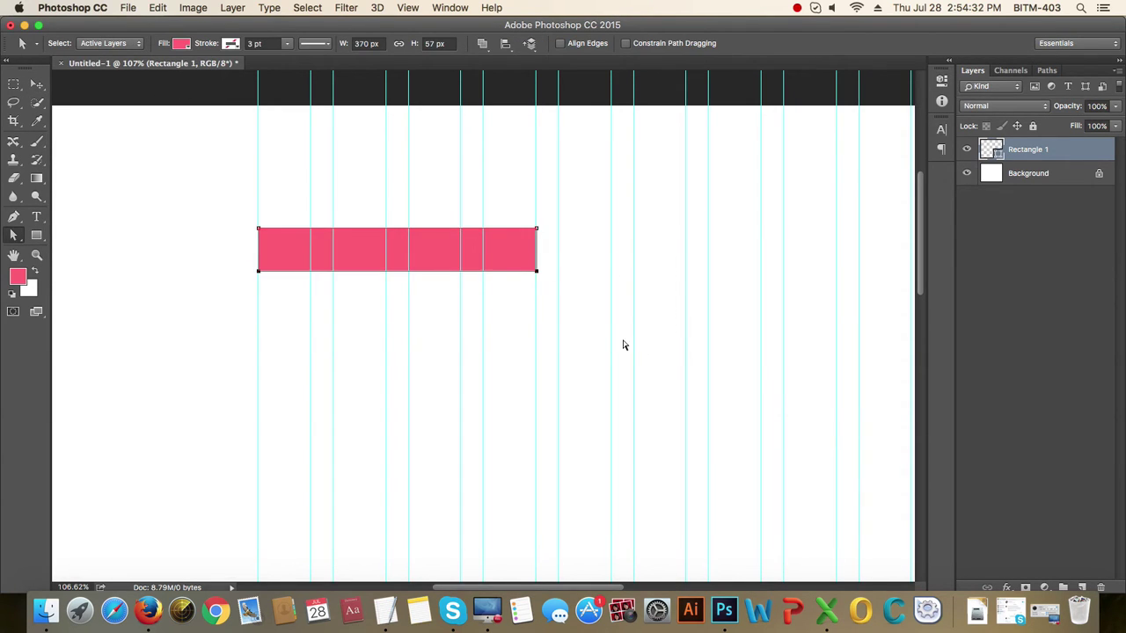
pyautogui.scroll(10, 623, 345)
pyautogui.scroll(-3, 516, 316)
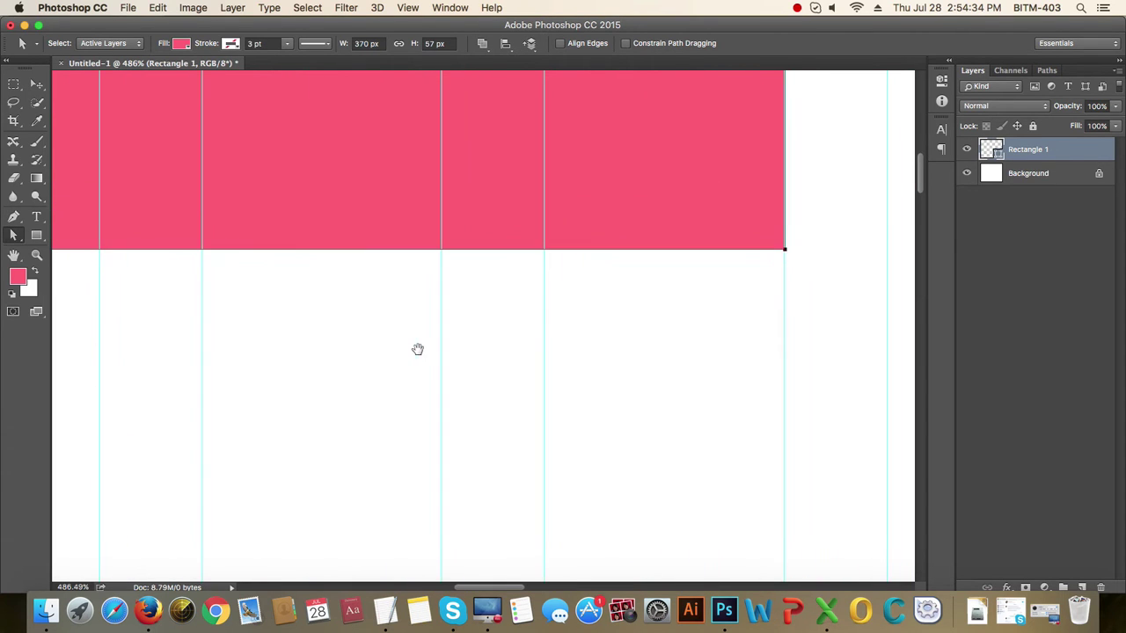
pyautogui.scroll(-4, 509, 333)
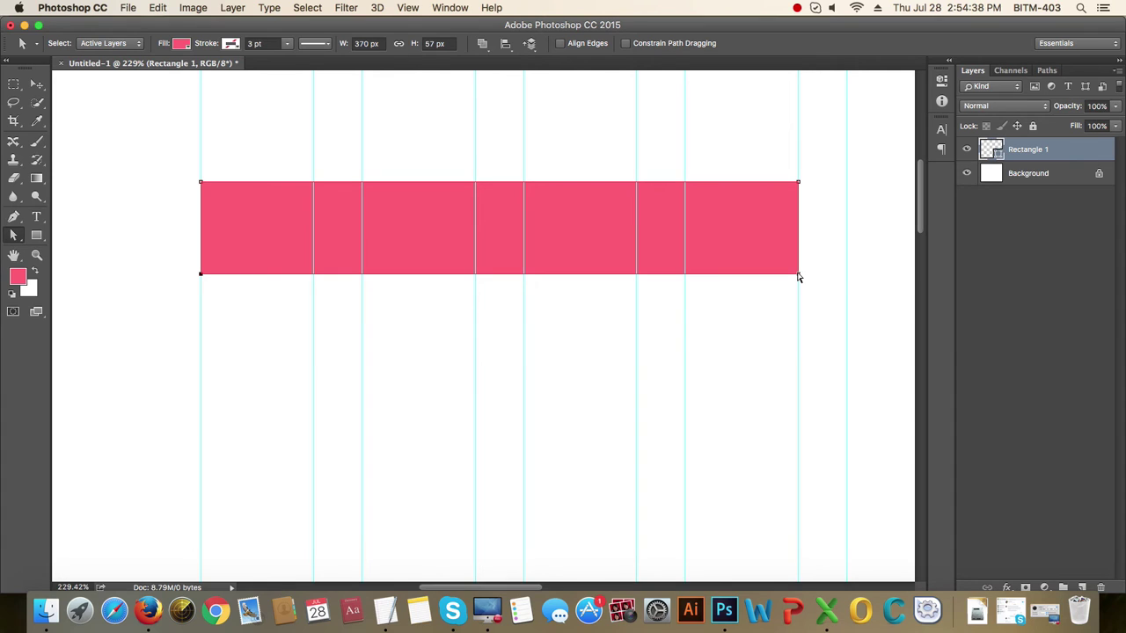
pyautogui.moveTo(798, 275); pyautogui.dragTo(802, 307)
pyautogui.click(714, 392)
# - Add the text "Basic" in white Roboto Medium 14 pt and place it near the middle of the pink rectangle
pyautogui.press('t')
pyautogui.click(491, 356)
pyautogui.write('Ho')
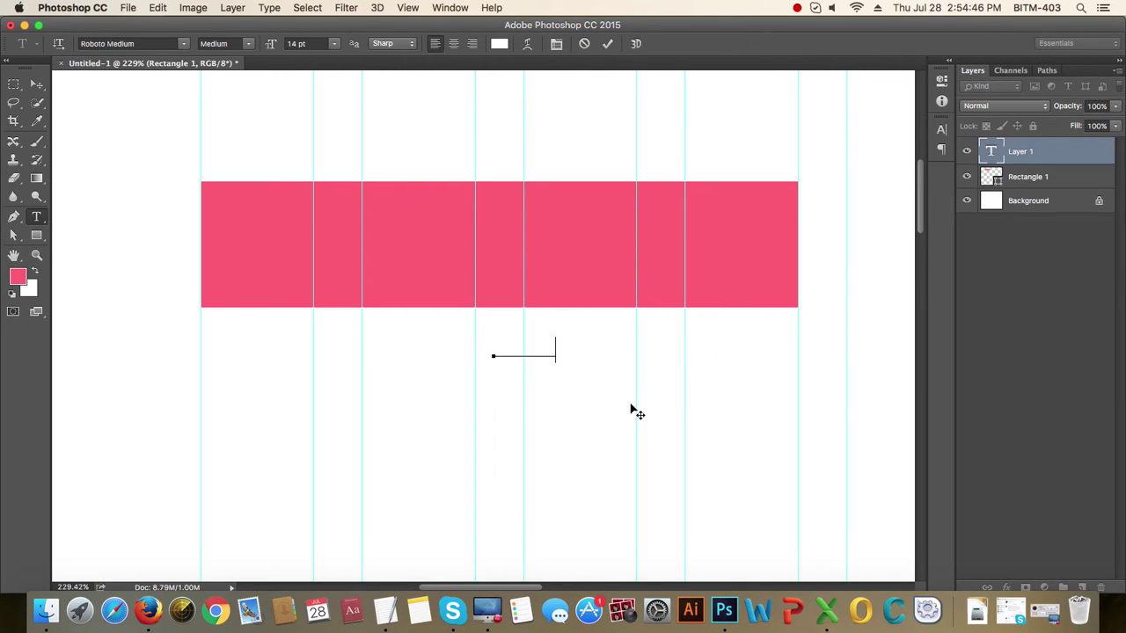
pyautogui.press('super+a')
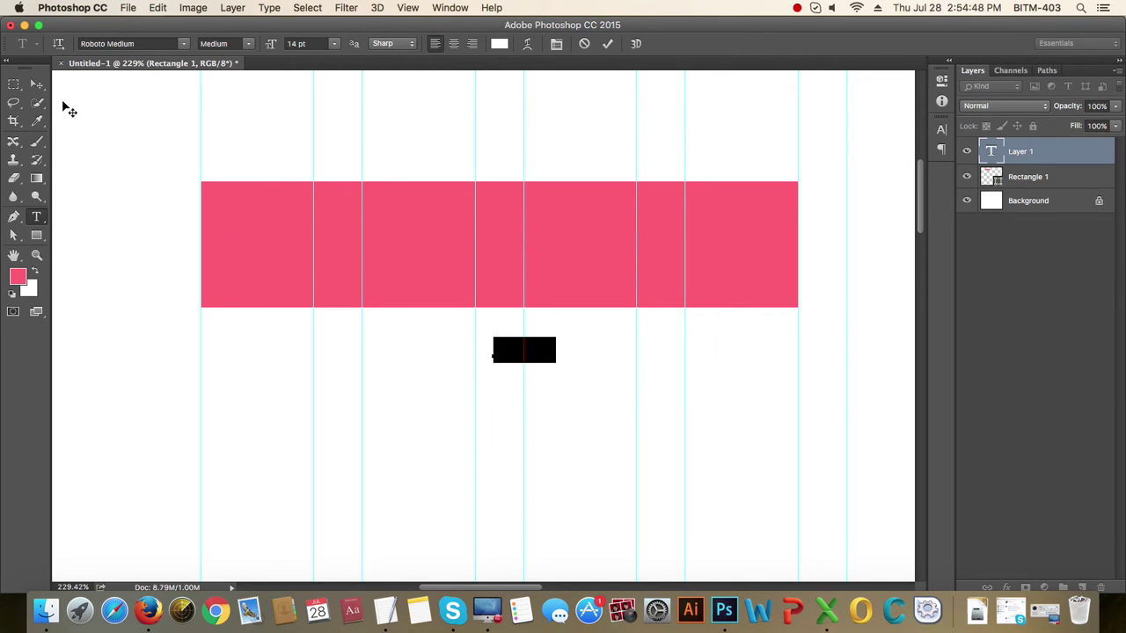
pyautogui.click(37, 83)
pyautogui.moveTo(538, 341); pyautogui.dragTo(519, 265)
# - Extend the "Basic" label to read "Basic Plan" and set its text alignment to centered
pyautogui.press('t')
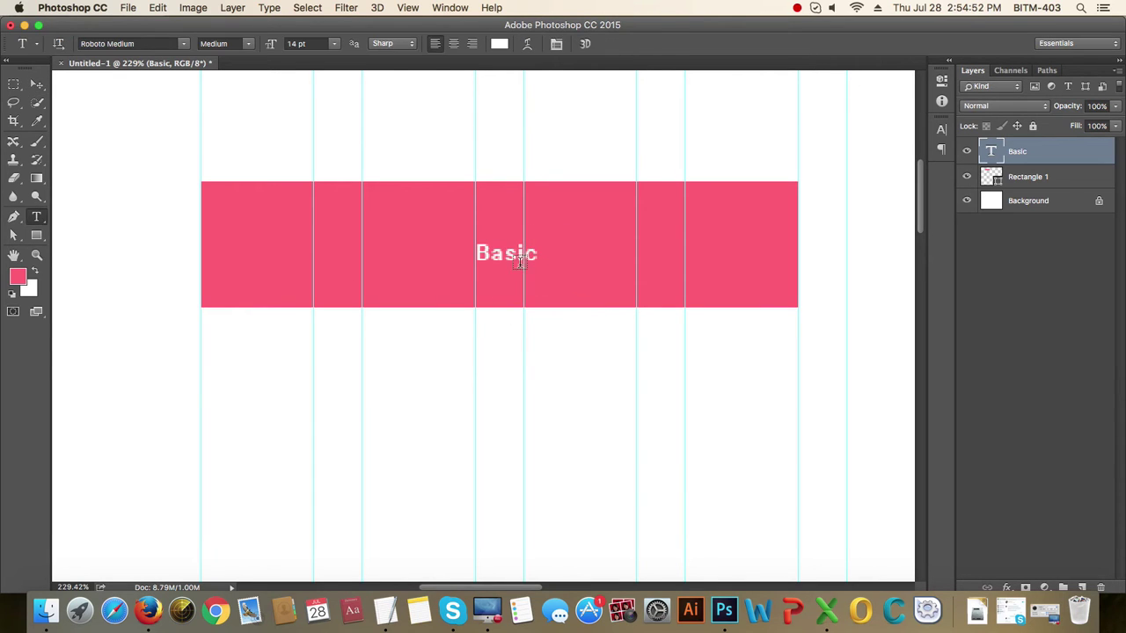
pyautogui.click(551, 253)
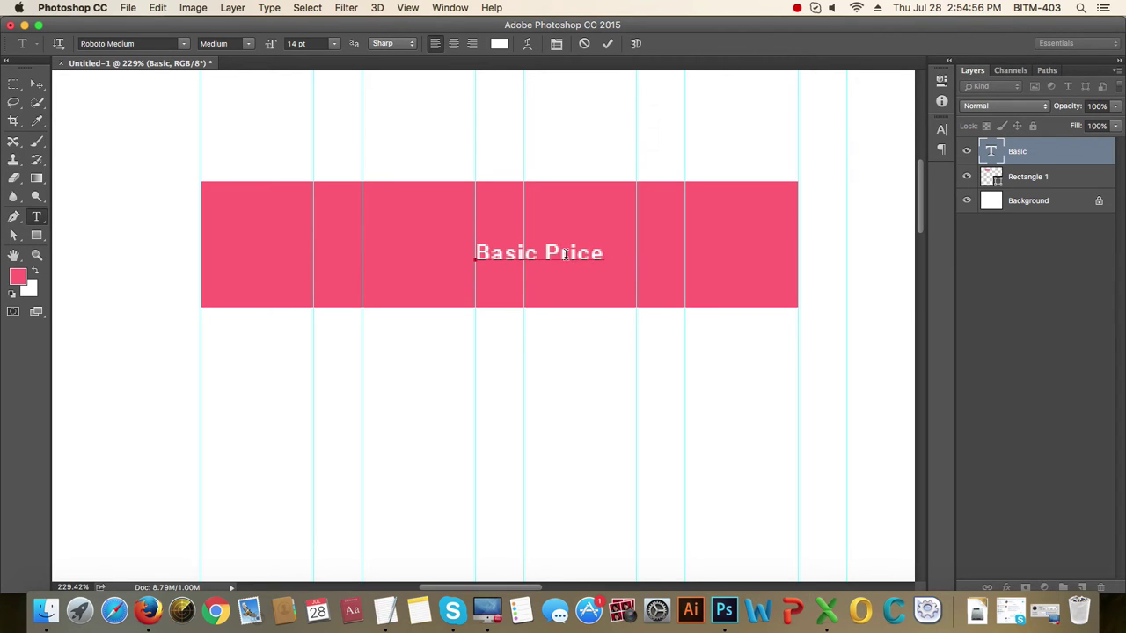
pyautogui.moveTo(547, 253); pyautogui.dragTo(605, 255)
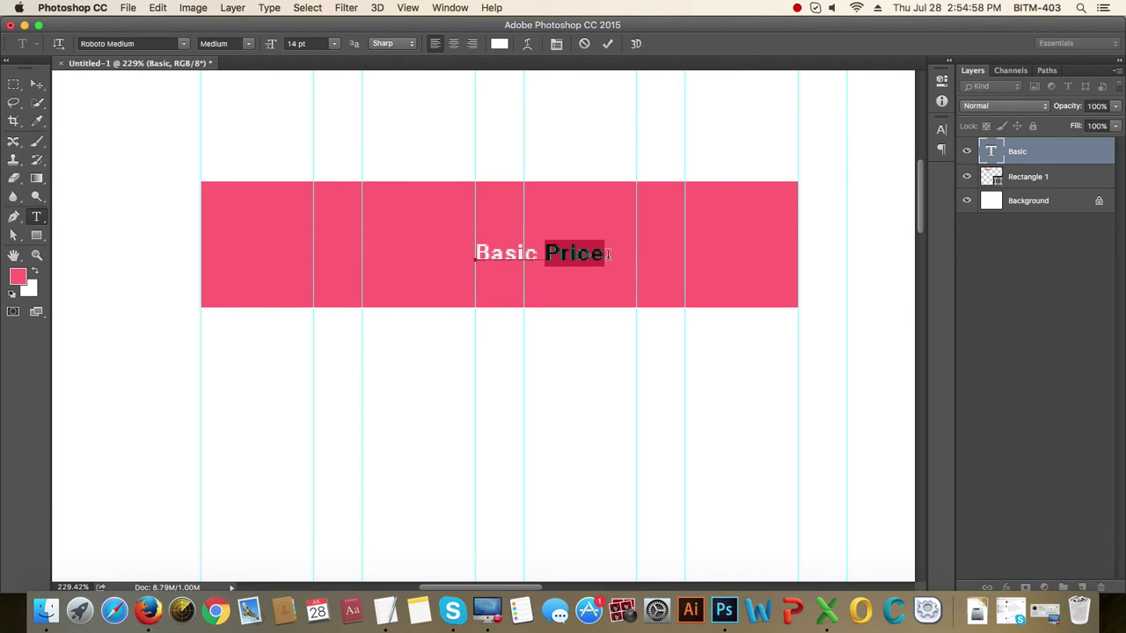
pyautogui.write('Plan')
pyautogui.hotkey('ctrl', 'a')
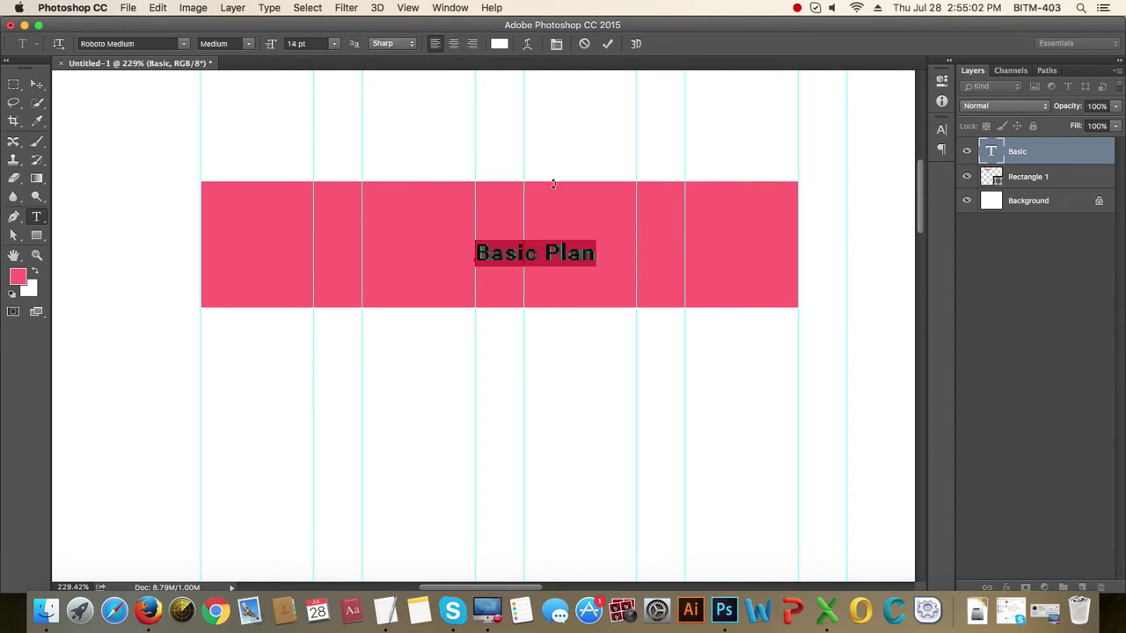
pyautogui.click(453, 48)
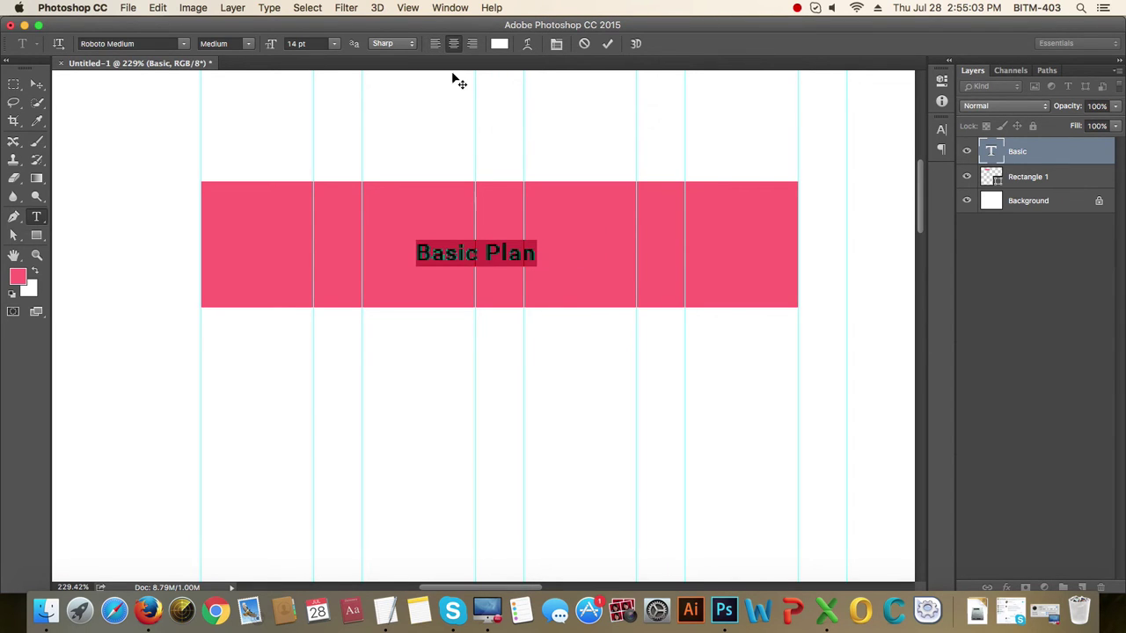
pyautogui.click(37, 84)
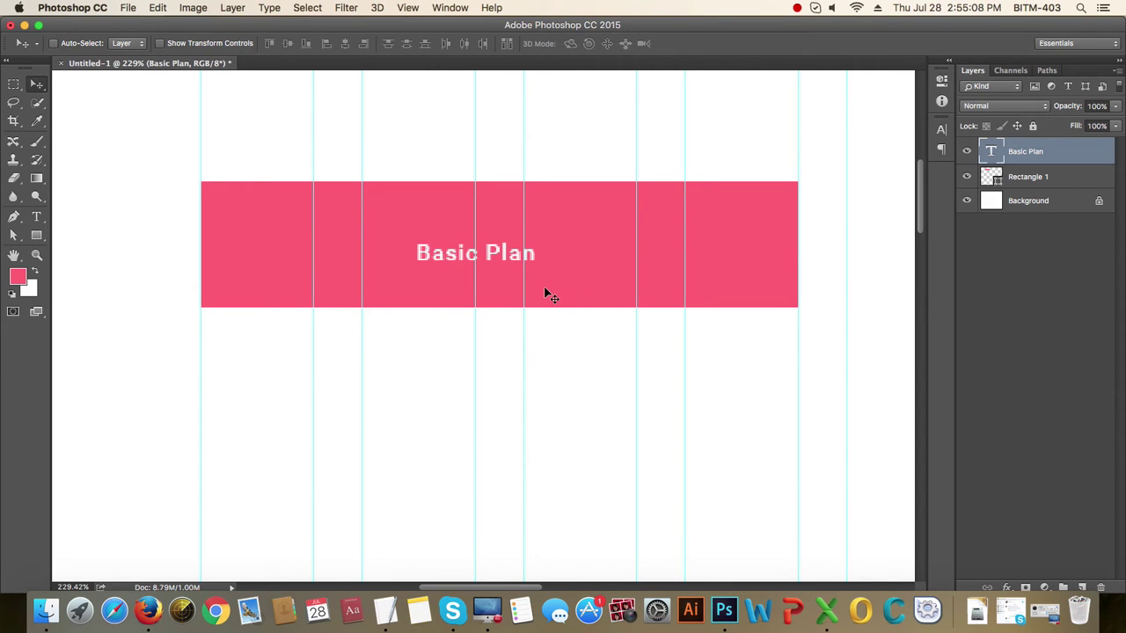
pyautogui.press('t')
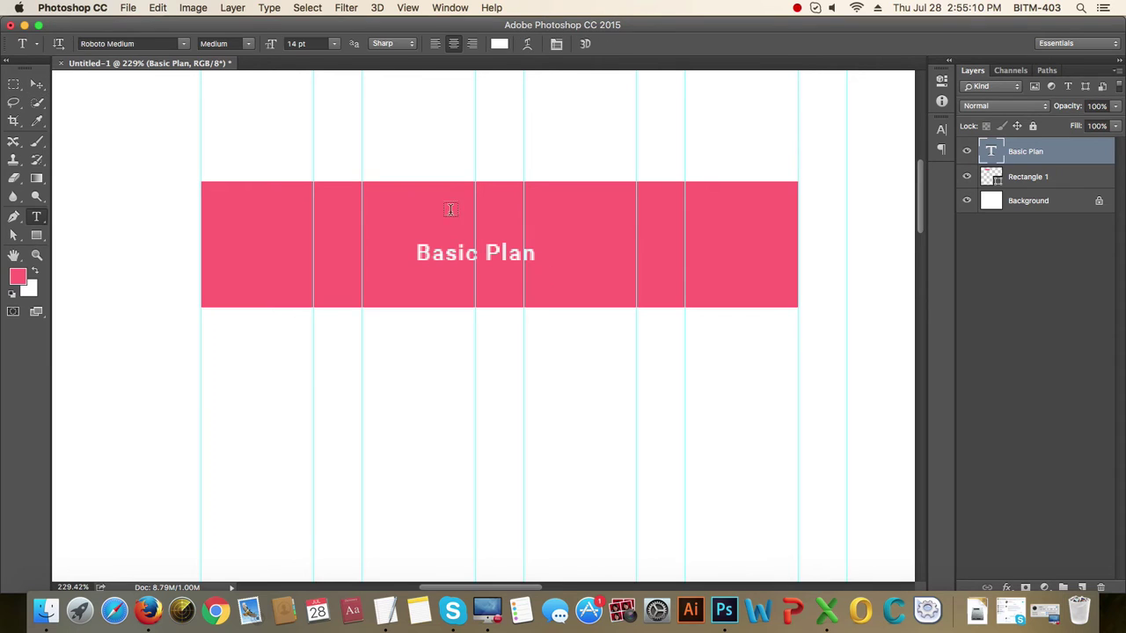
# - Set the "Basic Plan" text to Roboto Bold at 36 pt
pyautogui.click(248, 43)
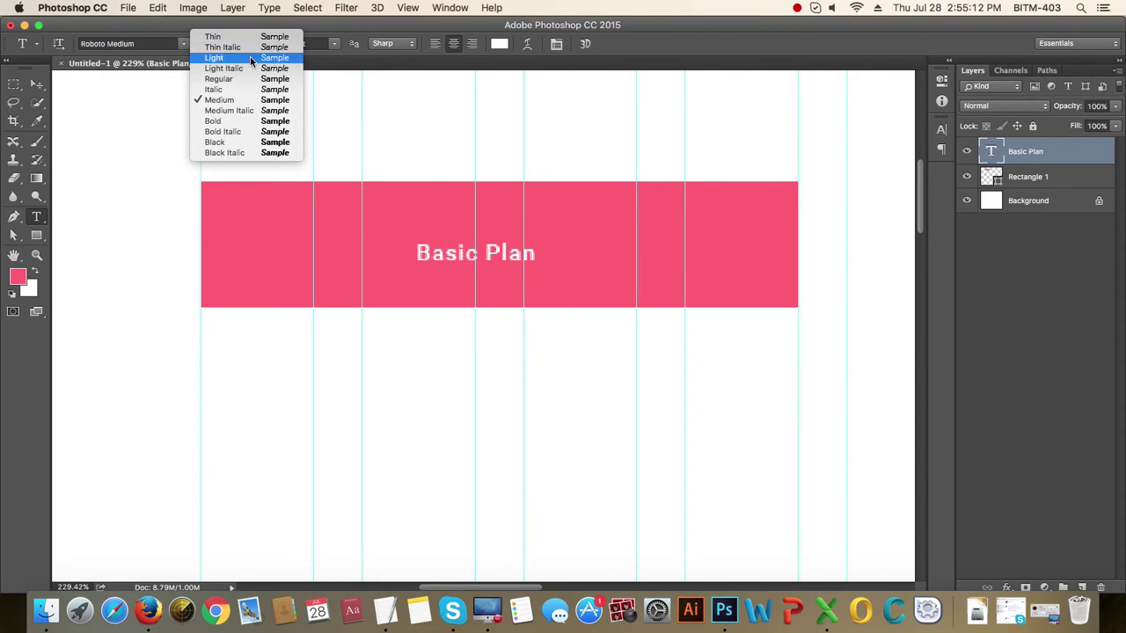
pyautogui.click(252, 119)
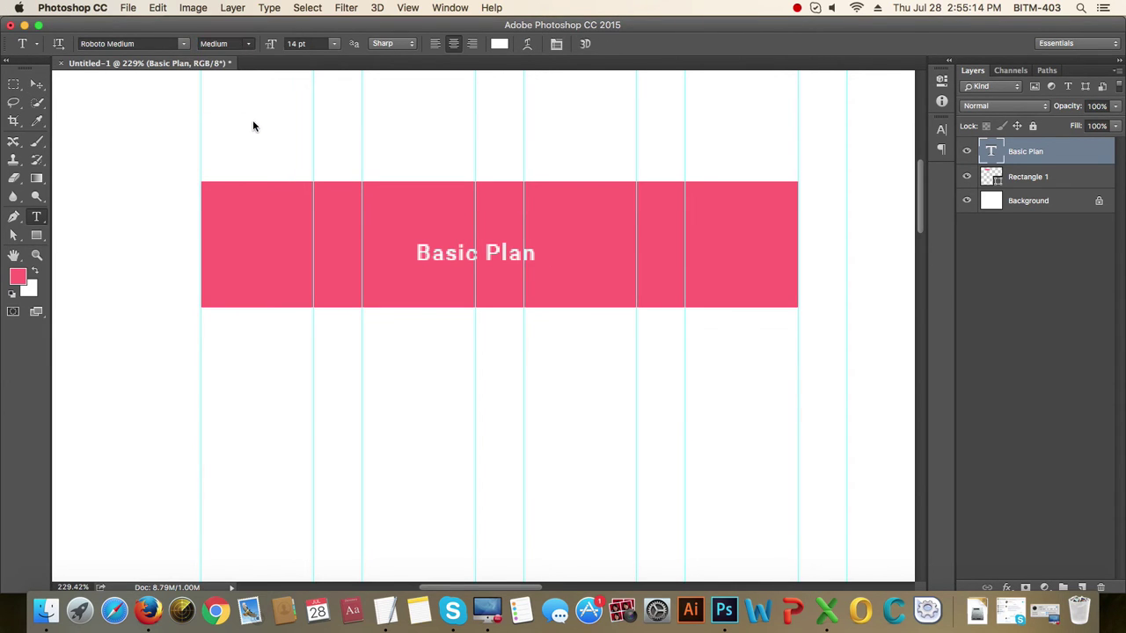
pyautogui.click(336, 46)
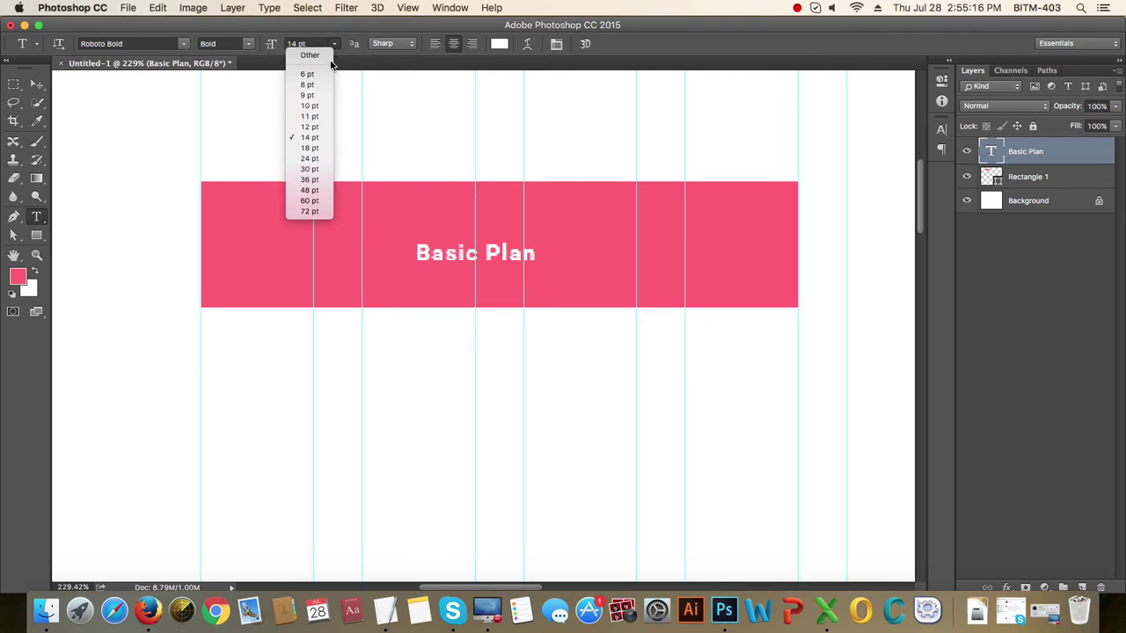
pyautogui.click(320, 169)
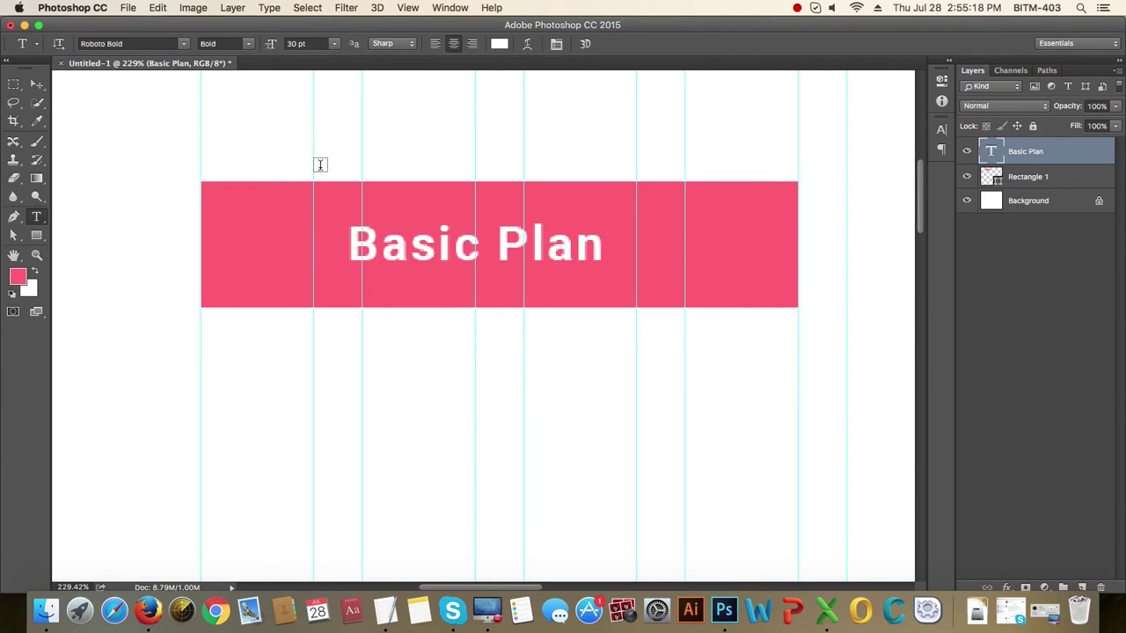
pyautogui.click(332, 44)
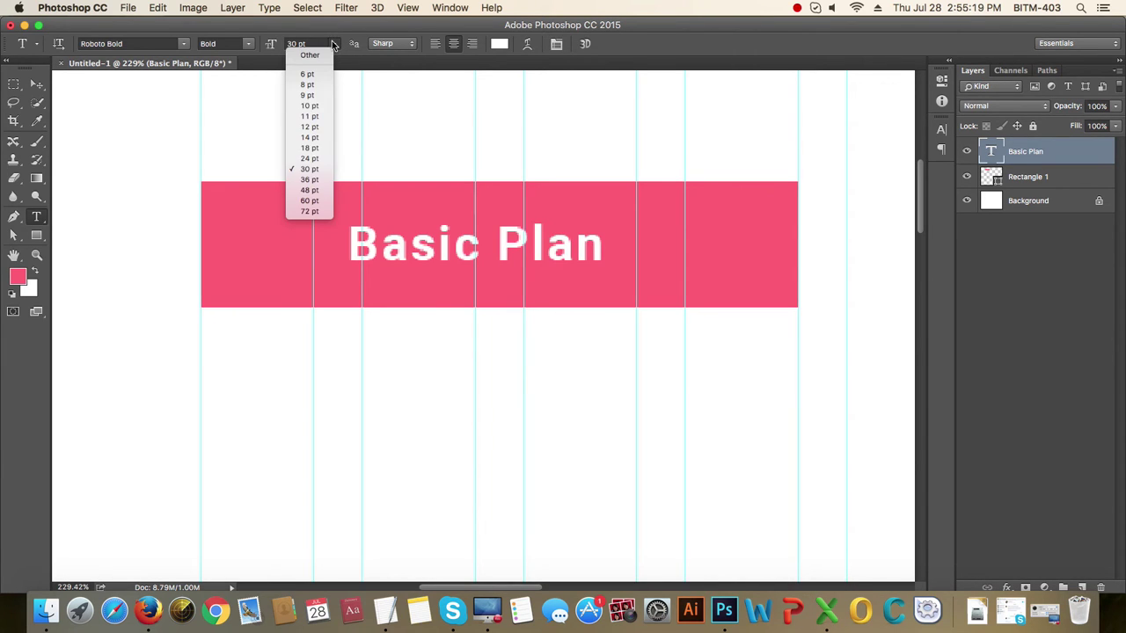
pyautogui.click(309, 179)
# - Center the "Basic Plan" text vertically and horizontally within the pink rectangle, then hide the guides at 100% zoom
pyautogui.click(37, 84)
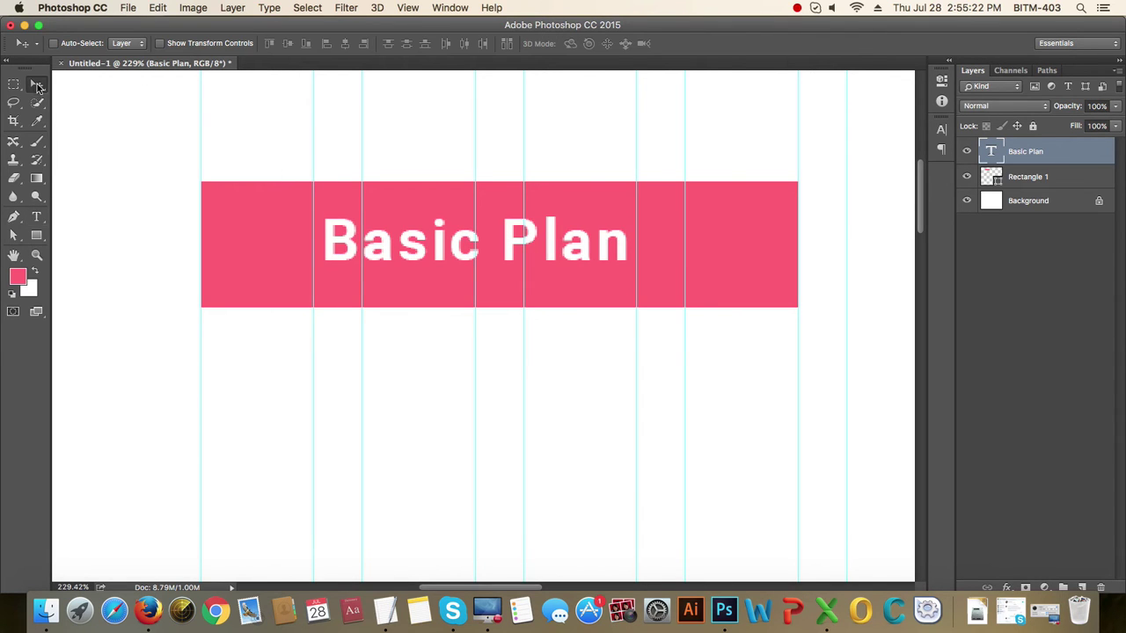
pyautogui.keyDown('super'); pyautogui.click(998, 179); pyautogui.keyUp('super')
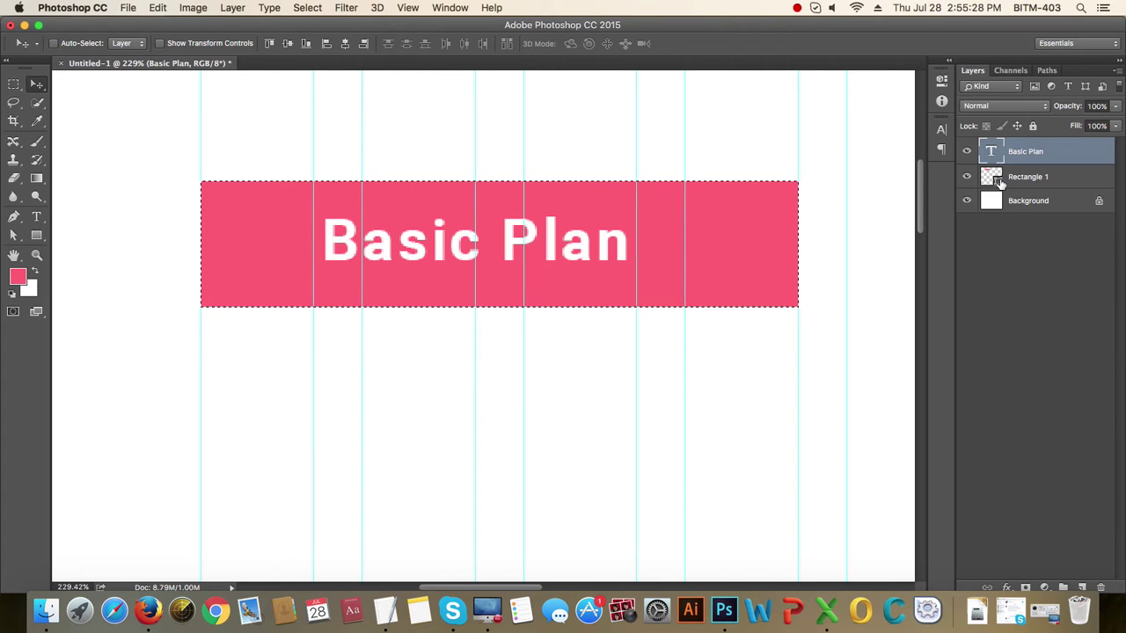
pyautogui.click(287, 43)
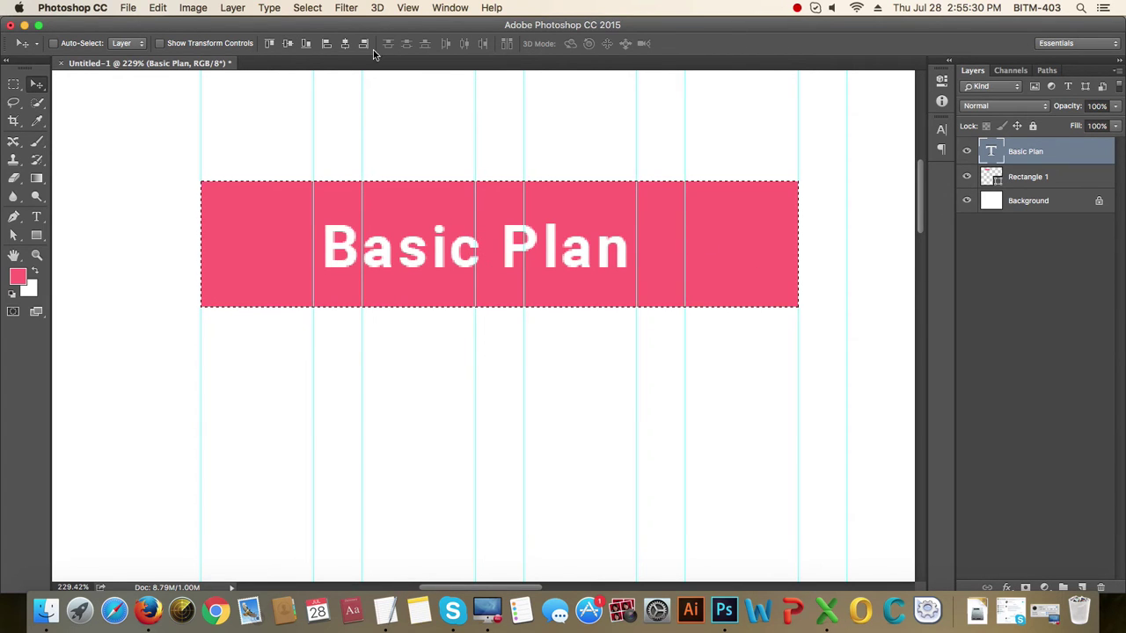
pyautogui.click(345, 44)
pyautogui.press('super+d')
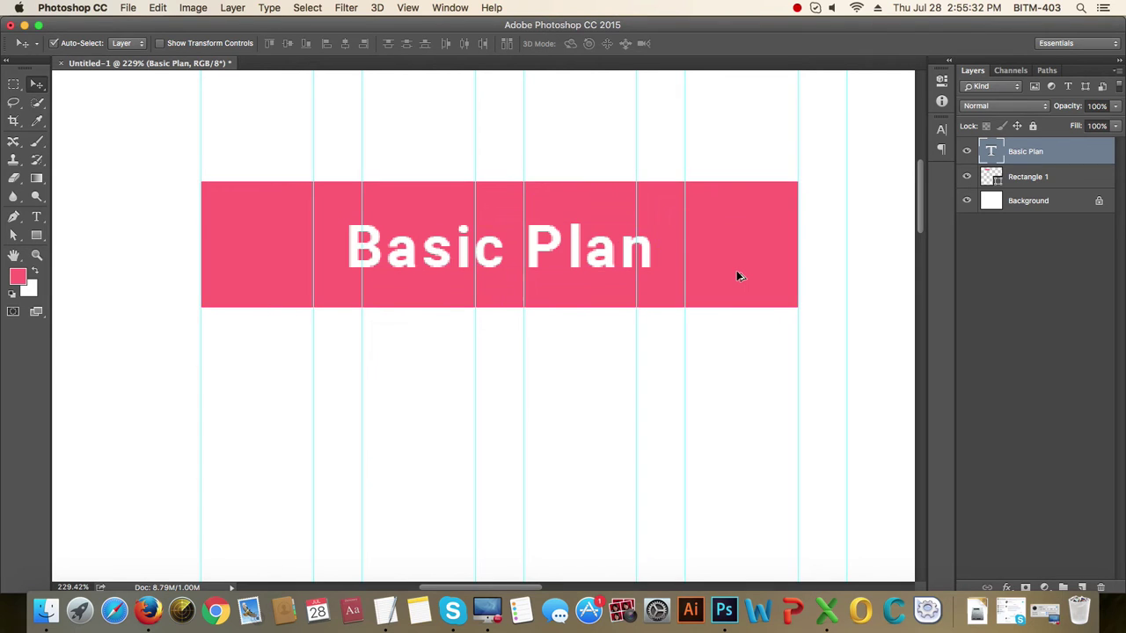
pyautogui.press('super+1')
pyautogui.press('super+semicolon')
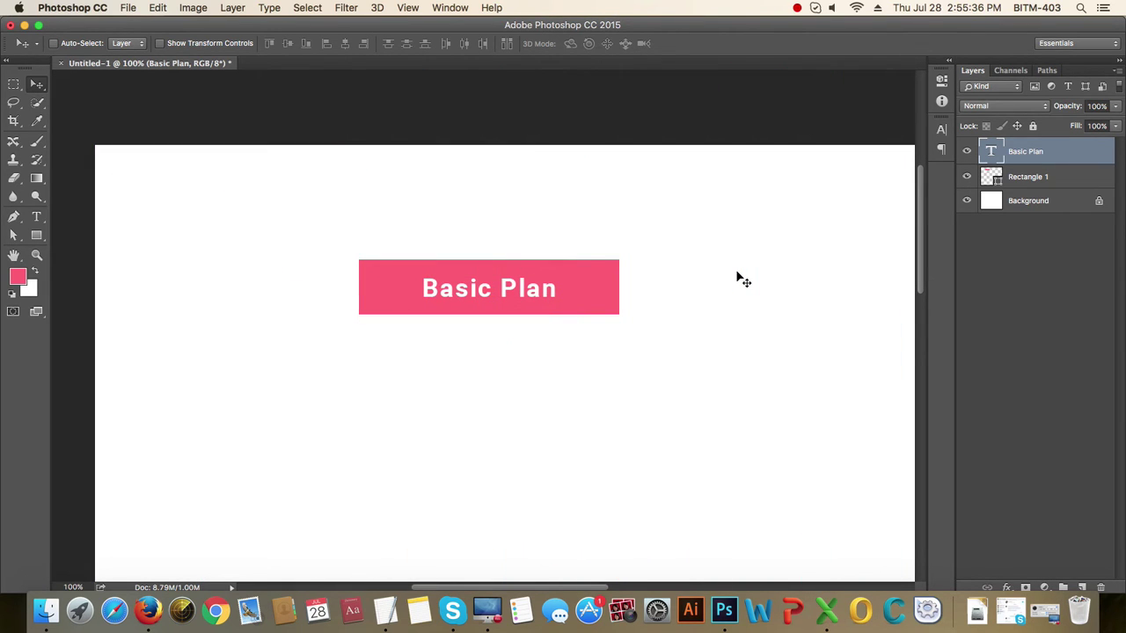
# - Set the tracking of the whole "Basic Plan" text to 2
pyautogui.press('t')
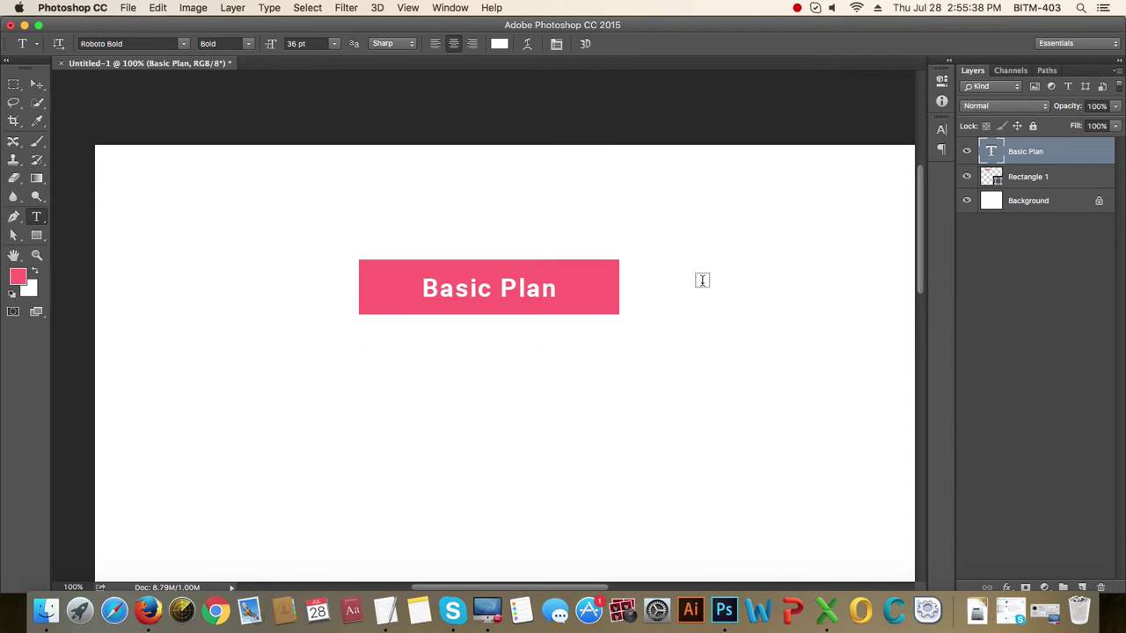
pyautogui.click(517, 287)
pyautogui.press('super+a')
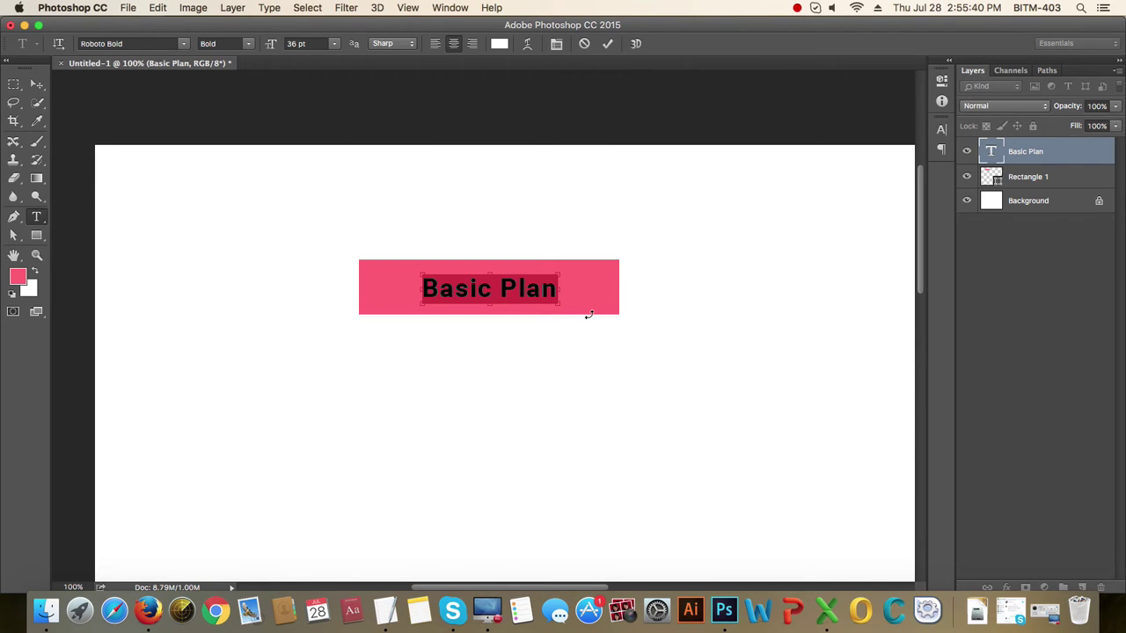
pyautogui.press('super+t')
pyautogui.click(890, 173)
pyautogui.write('2')
pyautogui.press('Return')
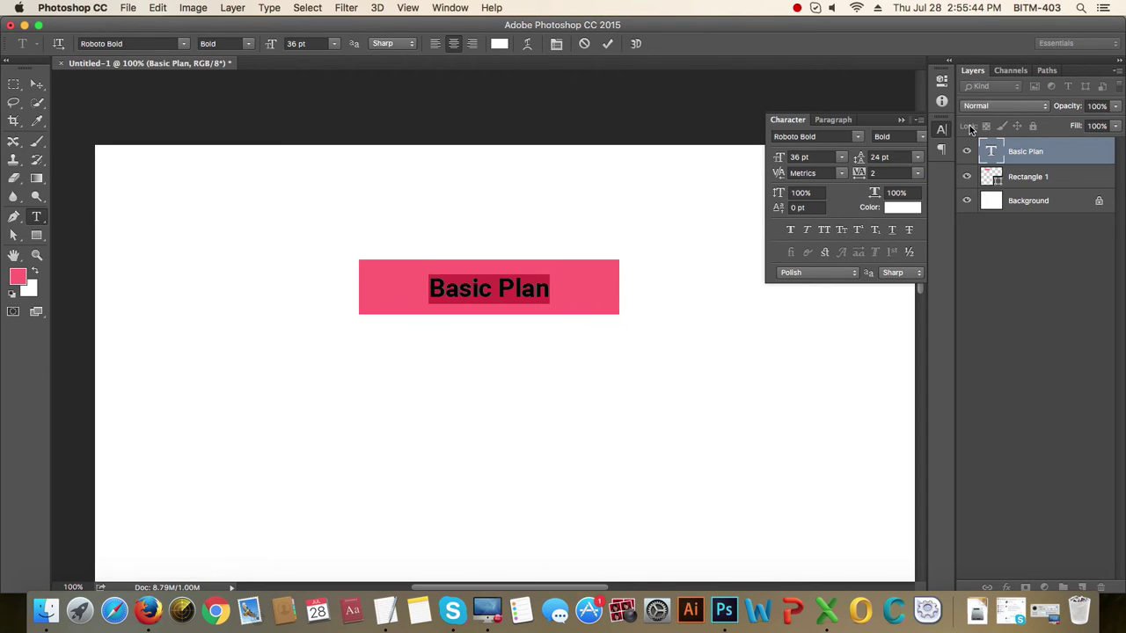
pyautogui.click(942, 130)
# - Change the font of the whole "Basic Plan" text to Raleway Regular
pyautogui.click(501, 295)
pyautogui.press('super+a')
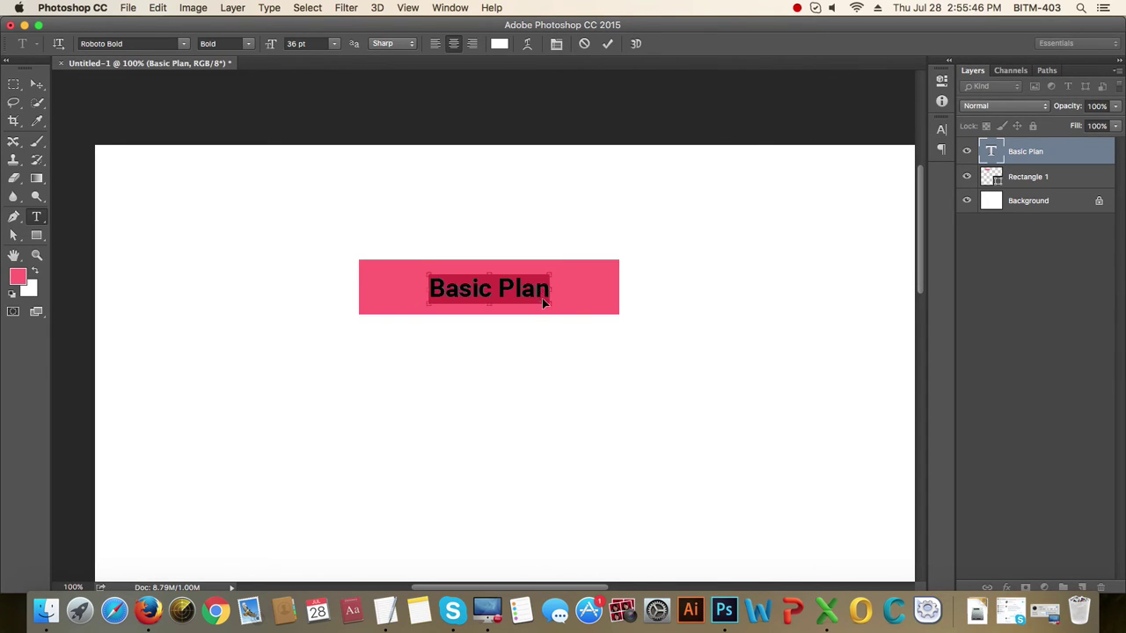
pyautogui.click(153, 43)
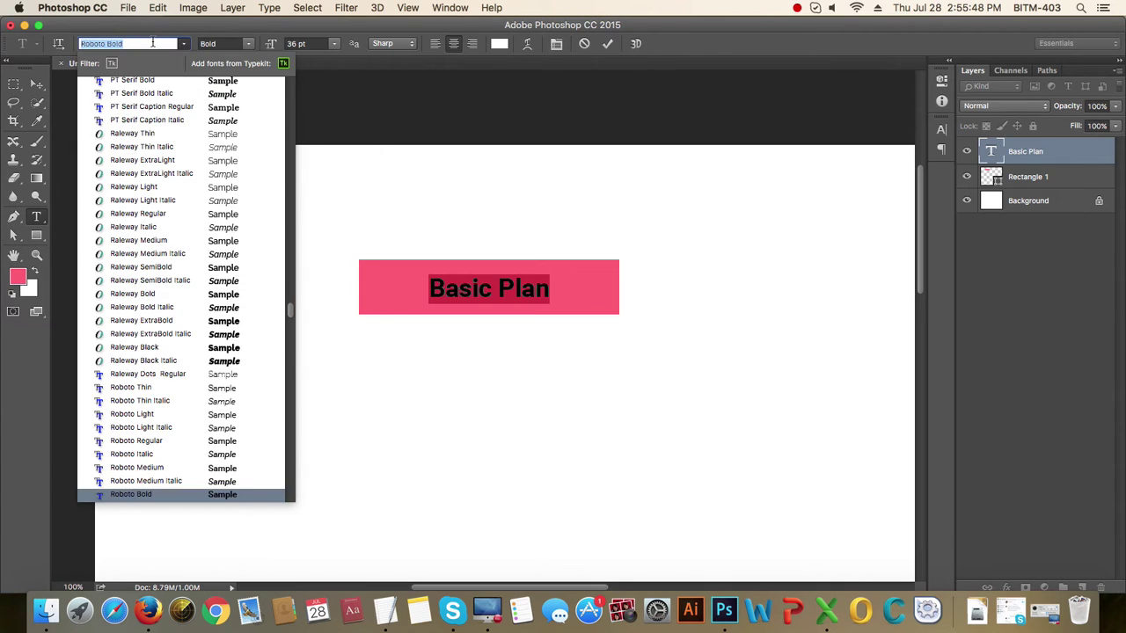
pyautogui.write('ra')
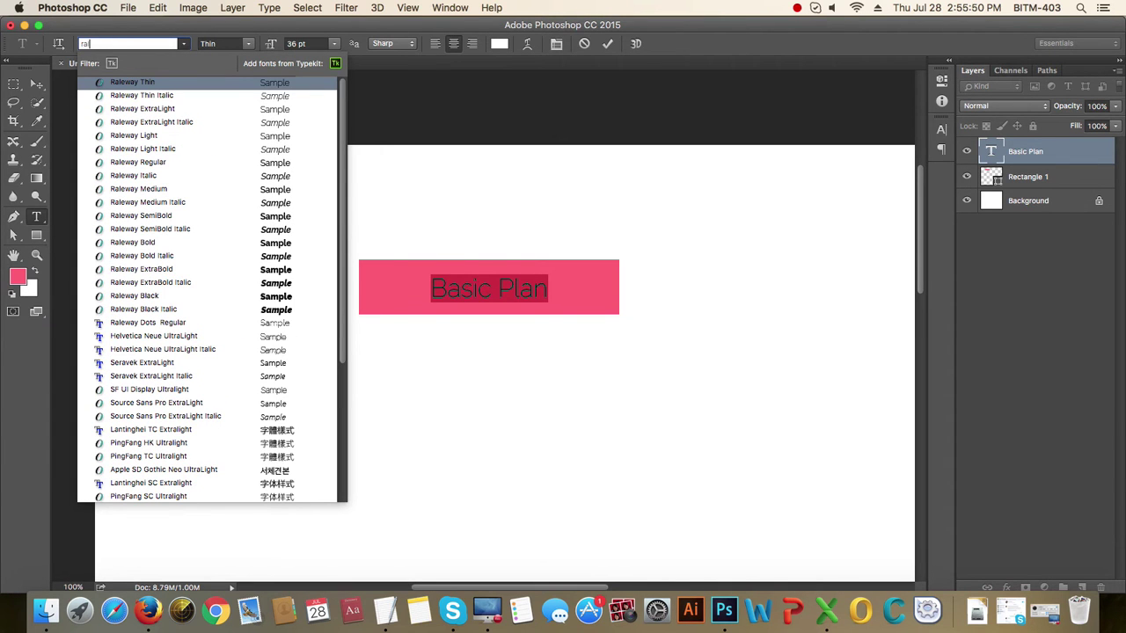
pyautogui.press('Down')
pyautogui.press('Down')
pyautogui.press('Down')
pyautogui.press('Down')
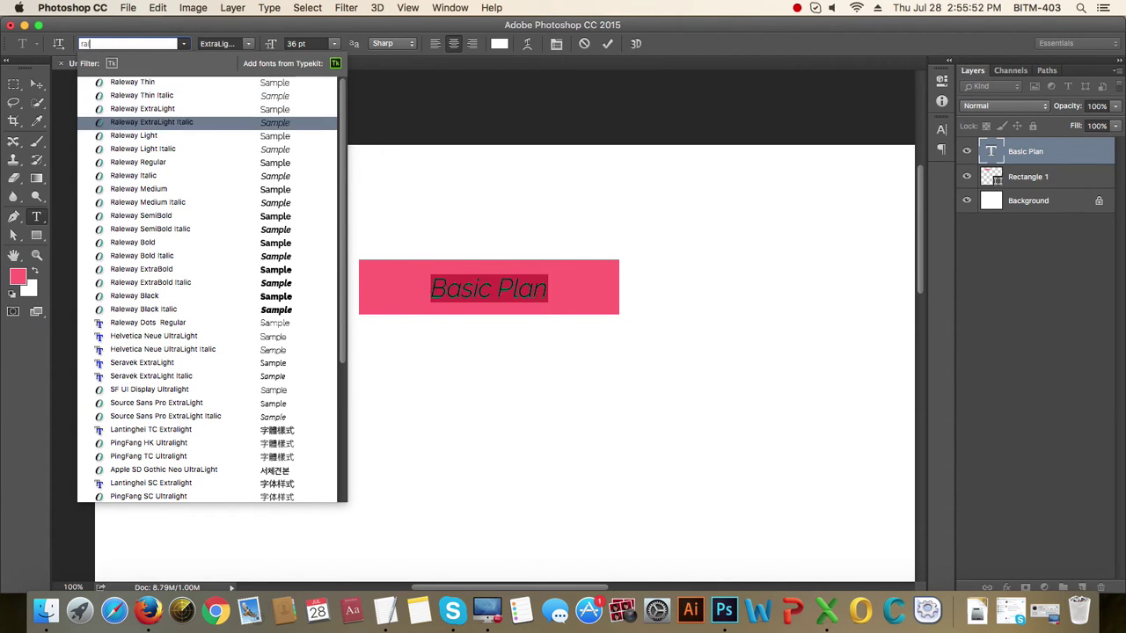
pyautogui.press('Down')
pyautogui.press('Down')
pyautogui.press('Return')
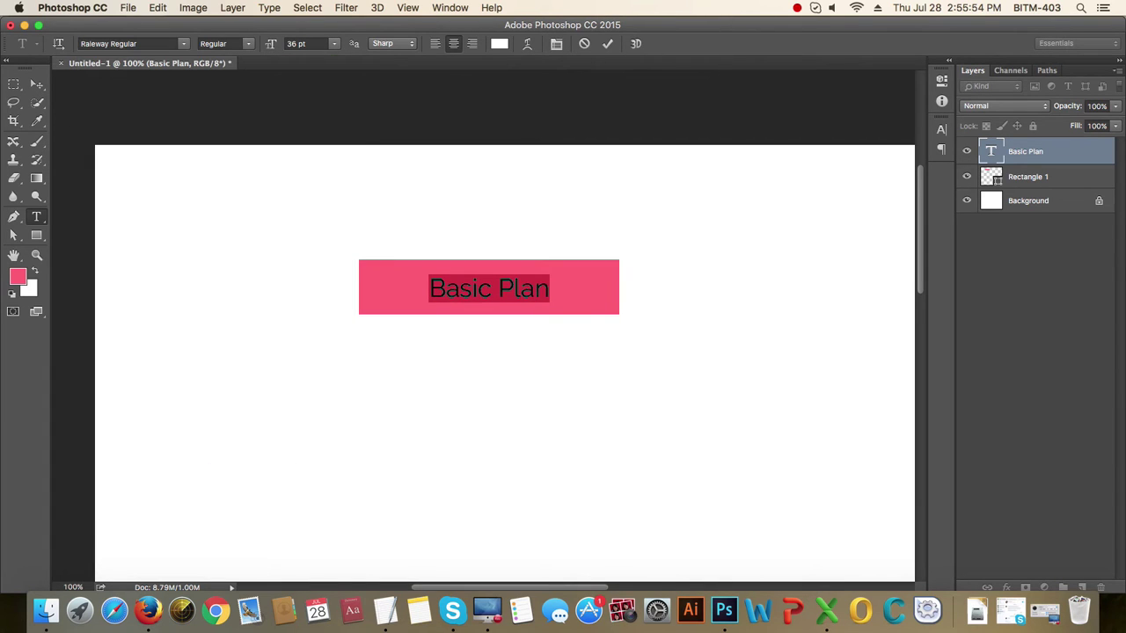
pyautogui.click(37, 84)
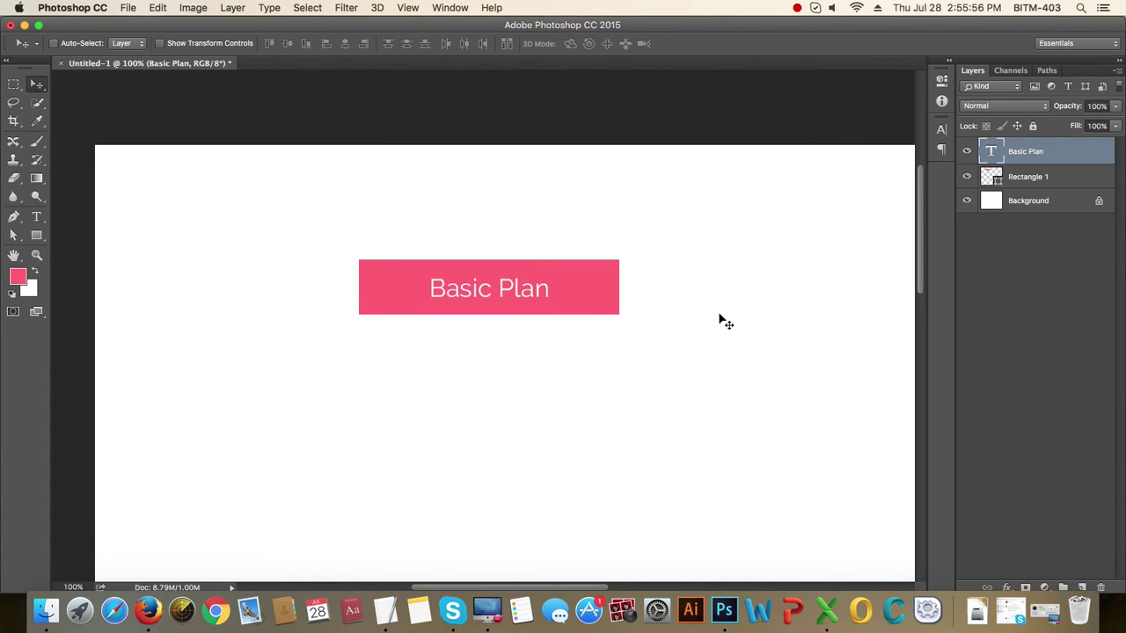
# - Apply All Caps to the whole "Basic Plan" text
pyautogui.press('t')
pyautogui.click(533, 290)
pyautogui.press('super+a')
pyautogui.press('super+t')
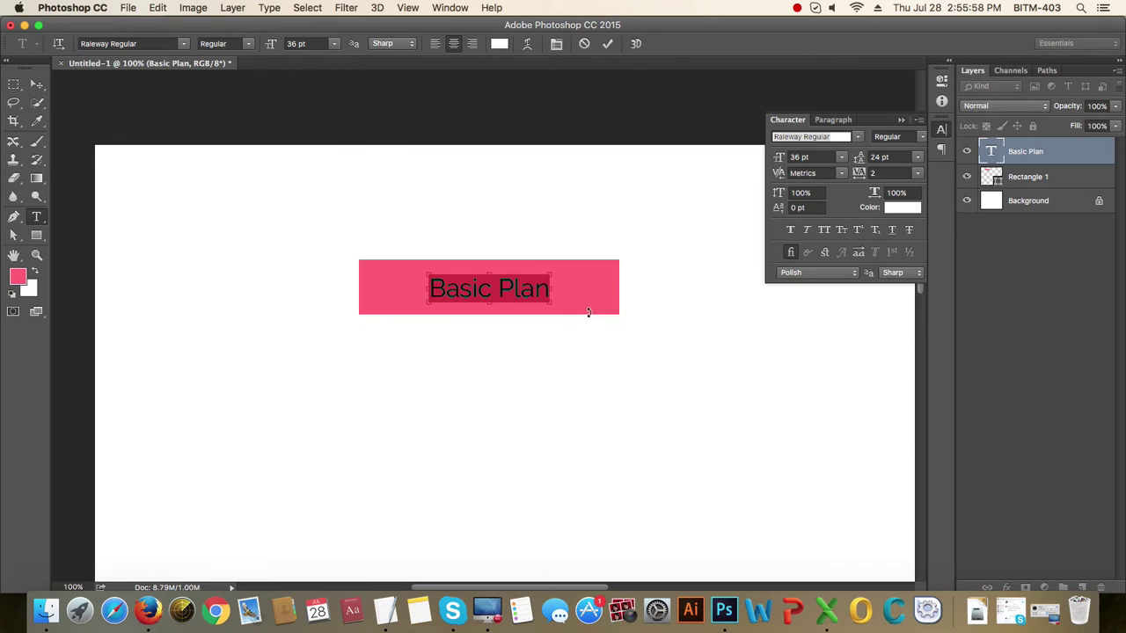
pyautogui.click(828, 229)
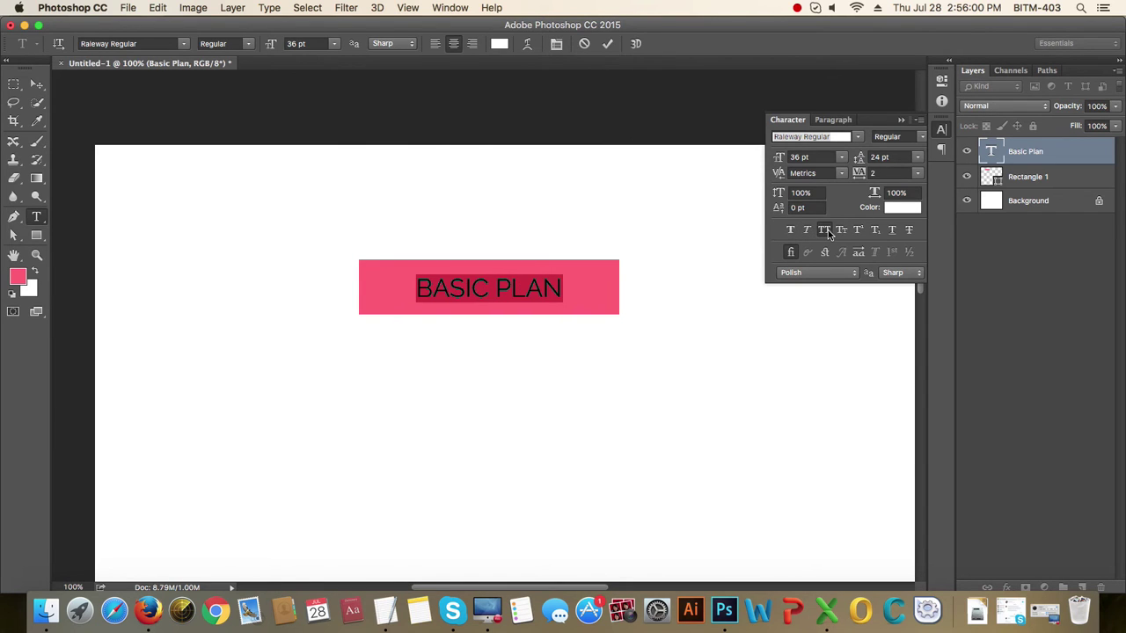
pyautogui.click(941, 129)
pyautogui.press('super+Return')
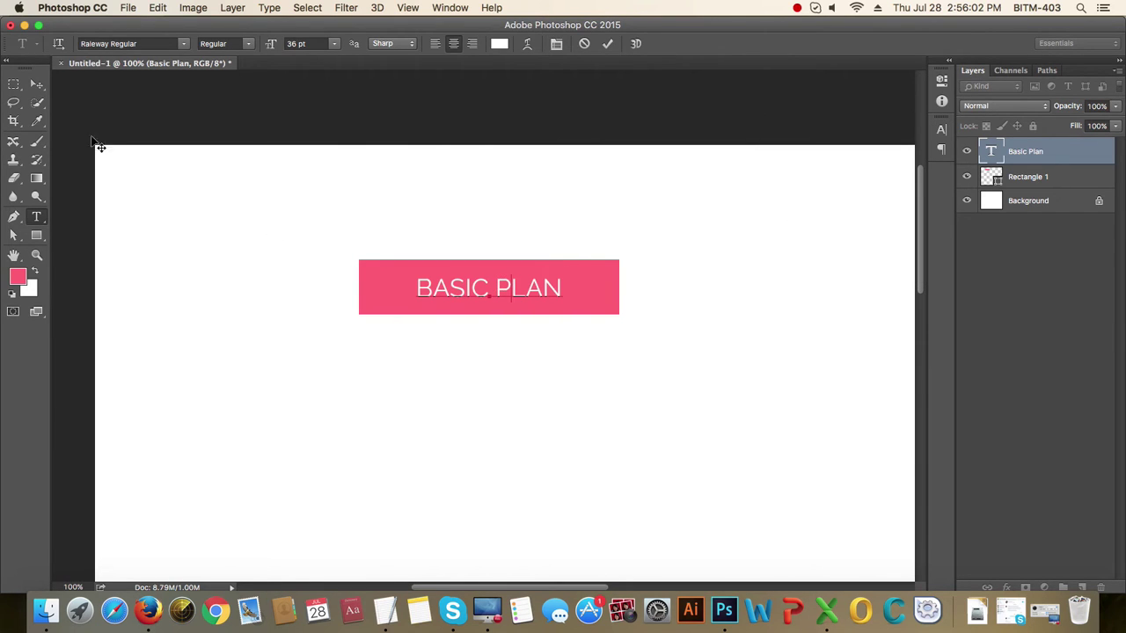
pyautogui.click(37, 84)
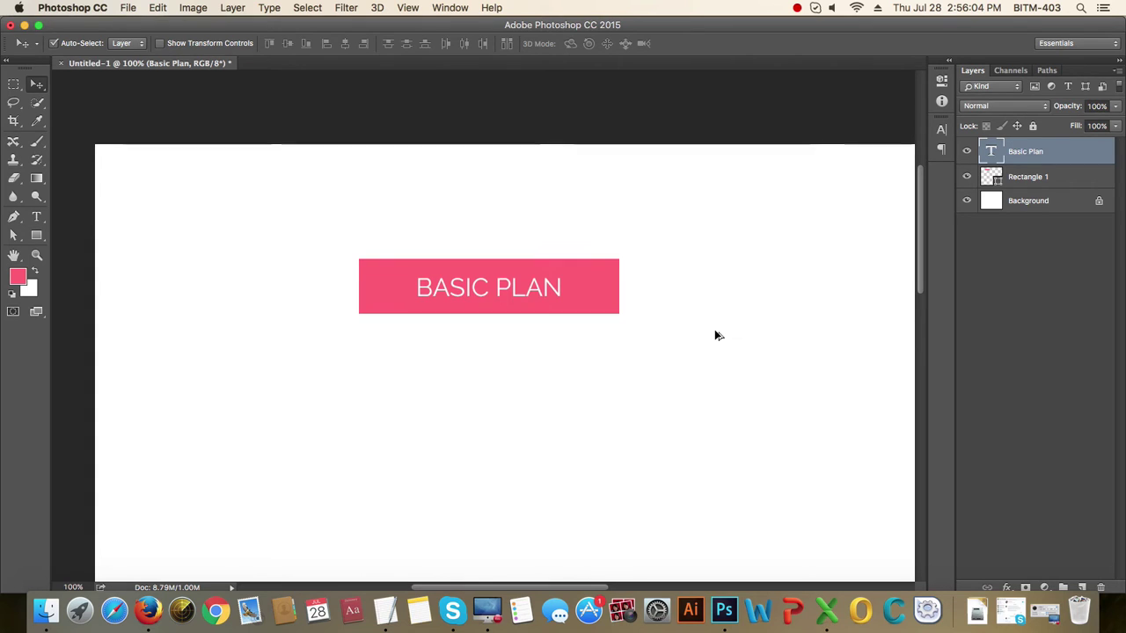
# - Set the height of the pink header rectangle to 120 px, with its two lower anchor points selected
pyautogui.moveTo(547, 352); pyautogui.dragTo(587, 363)
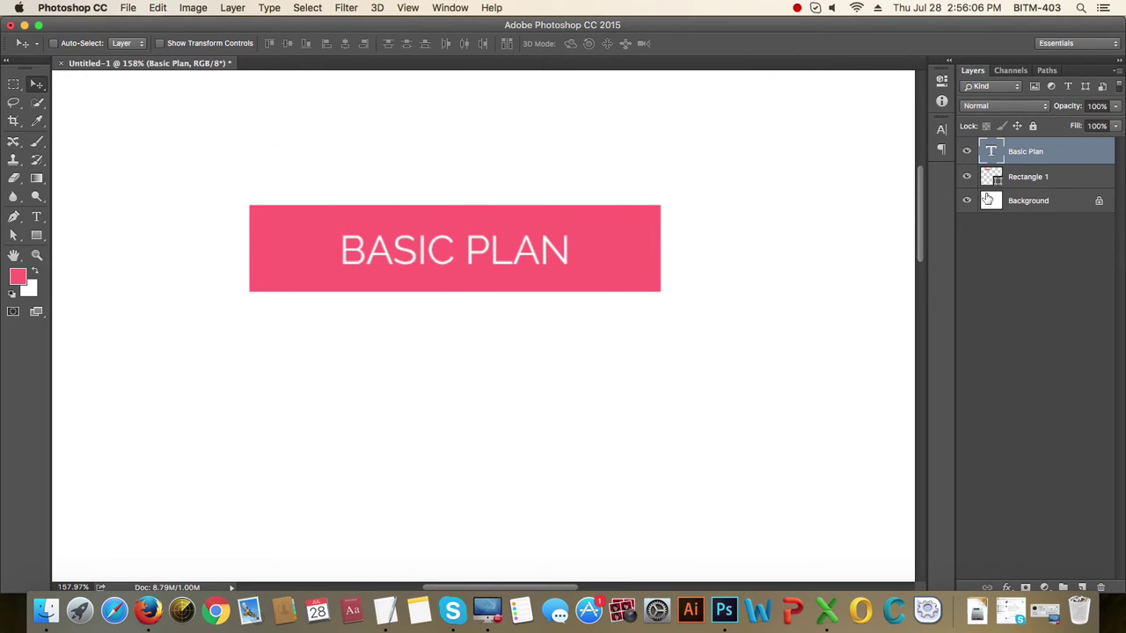
pyautogui.click(1008, 180)
pyautogui.press('a')
pyautogui.moveTo(225, 288); pyautogui.dragTo(741, 391)
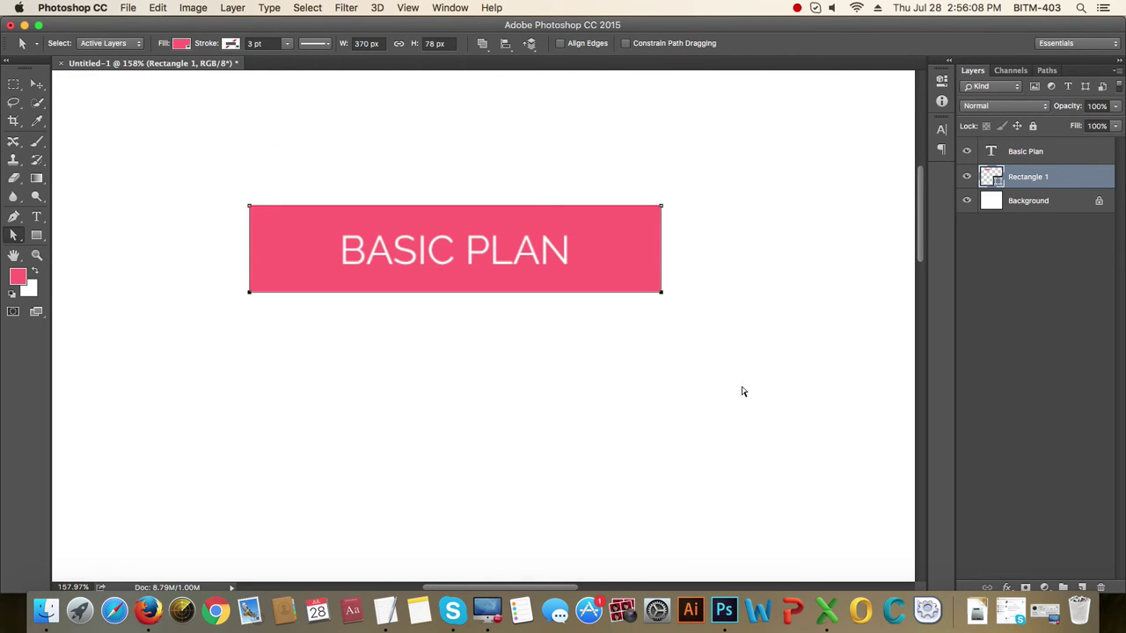
pyautogui.click(450, 44)
pyautogui.write('120')
pyautogui.press('Return')
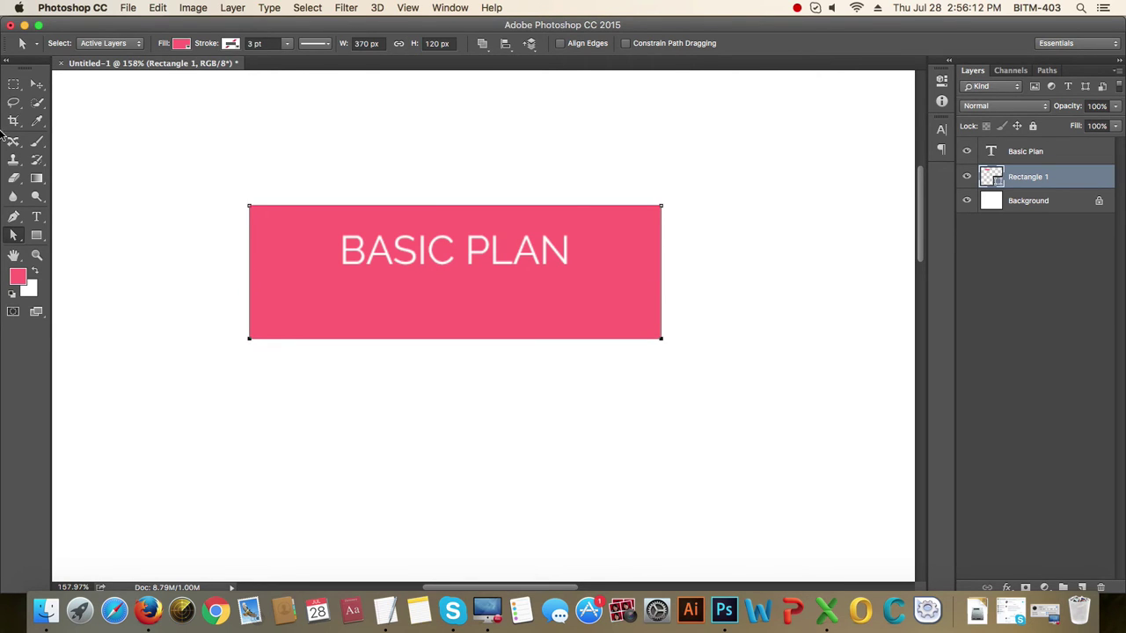
# - Center the "Basic Plan" text vertically within the taller pink rectangle and clear the selection
pyautogui.click(37, 85)
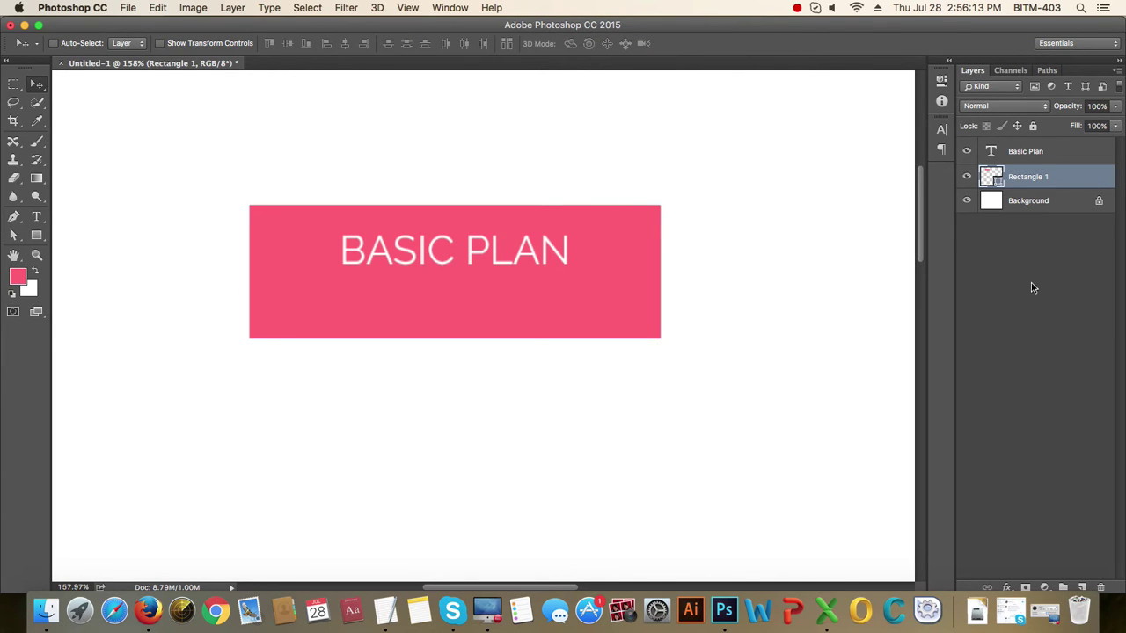
pyautogui.keyDown('super'); pyautogui.click(998, 188); pyautogui.keyUp('super')
pyautogui.keyDown('super'); pyautogui.click(994, 178); pyautogui.keyUp('super')
pyautogui.click(1023, 152)
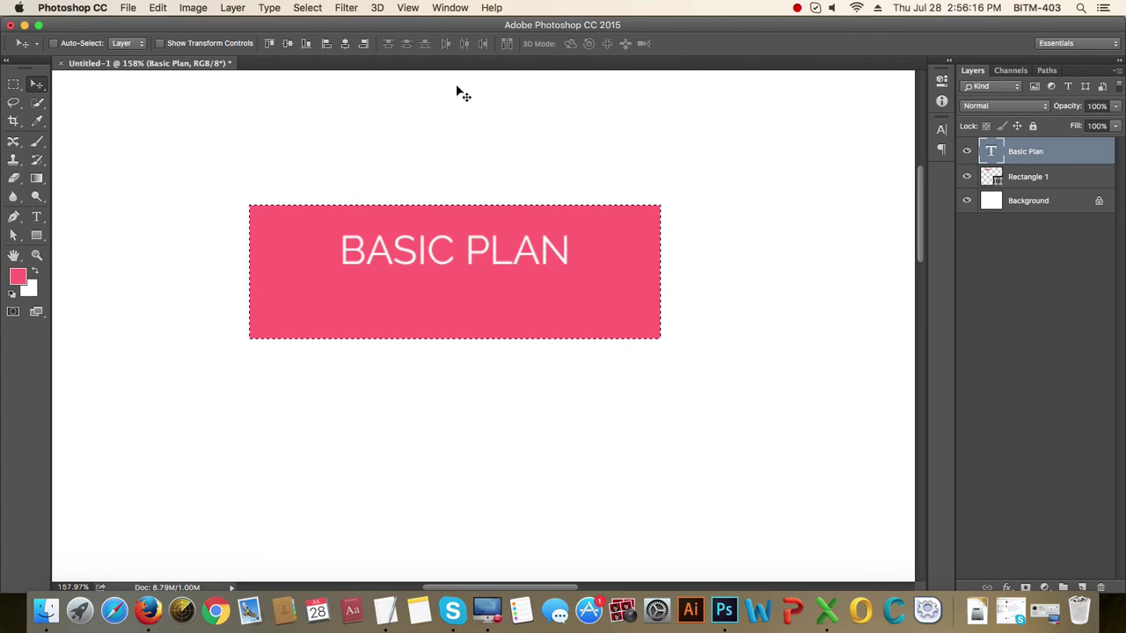
pyautogui.click(288, 43)
pyautogui.press('super+d')
pyautogui.press('super+1')
# - Start a 36 pt Raleway Regular text with "$" below the header and color it with the header's pink, #fc5671
pyautogui.scroll(-5, 623, 422)
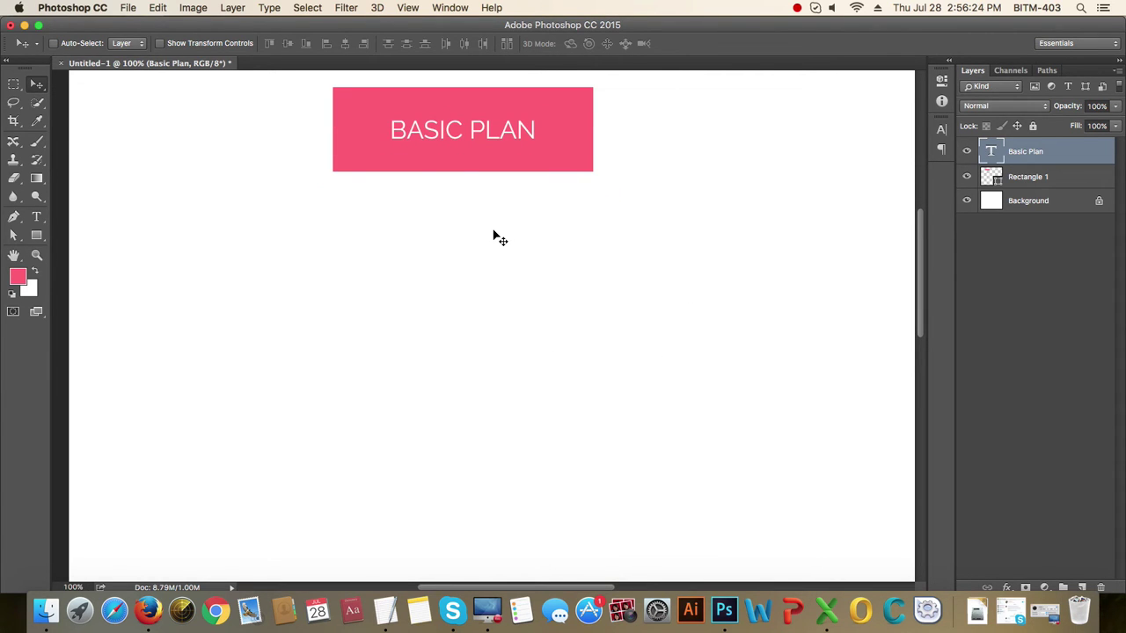
pyautogui.press('t')
pyautogui.click(432, 216)
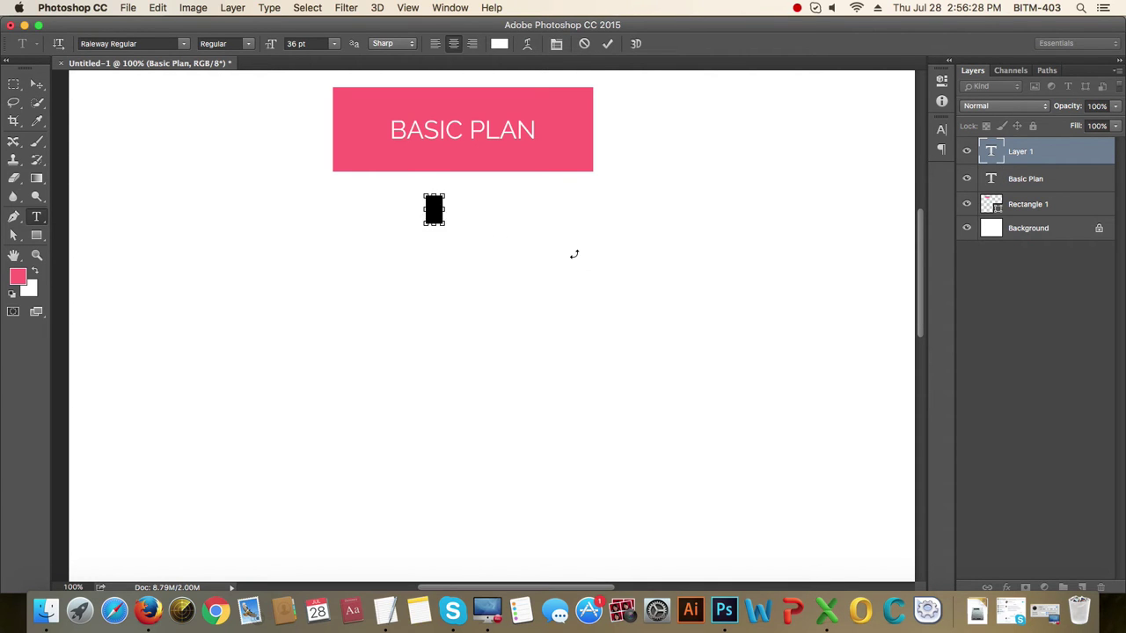
pyautogui.click(499, 43)
pyautogui.click(374, 105)
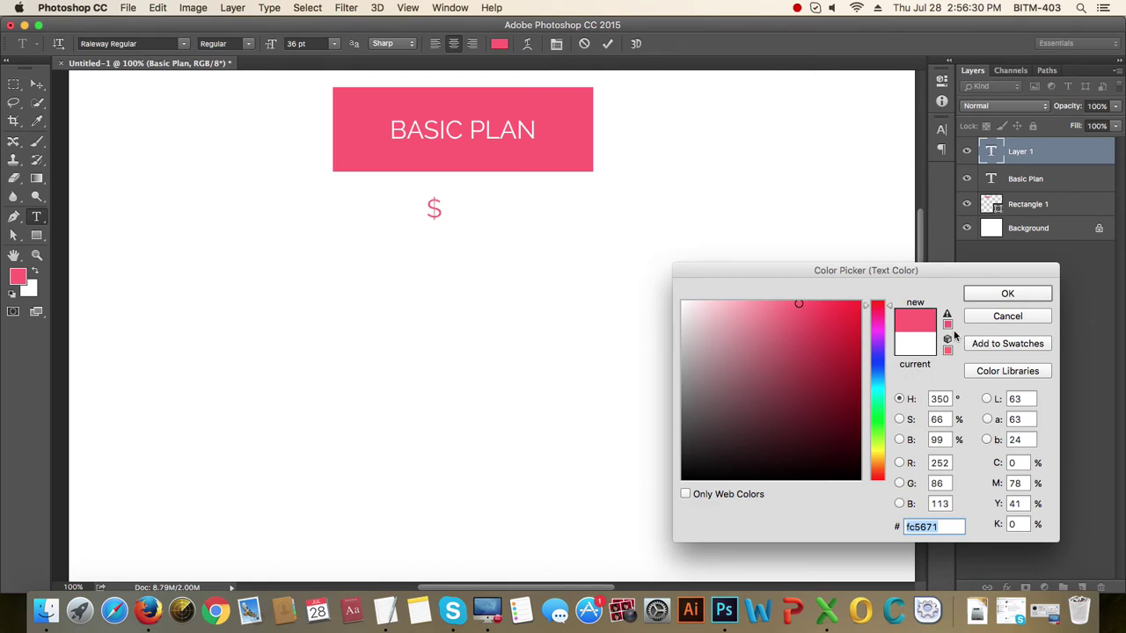
pyautogui.click(1007, 294)
# - Complete the price text below the header so it reads "$79"
pyautogui.click(444, 206)
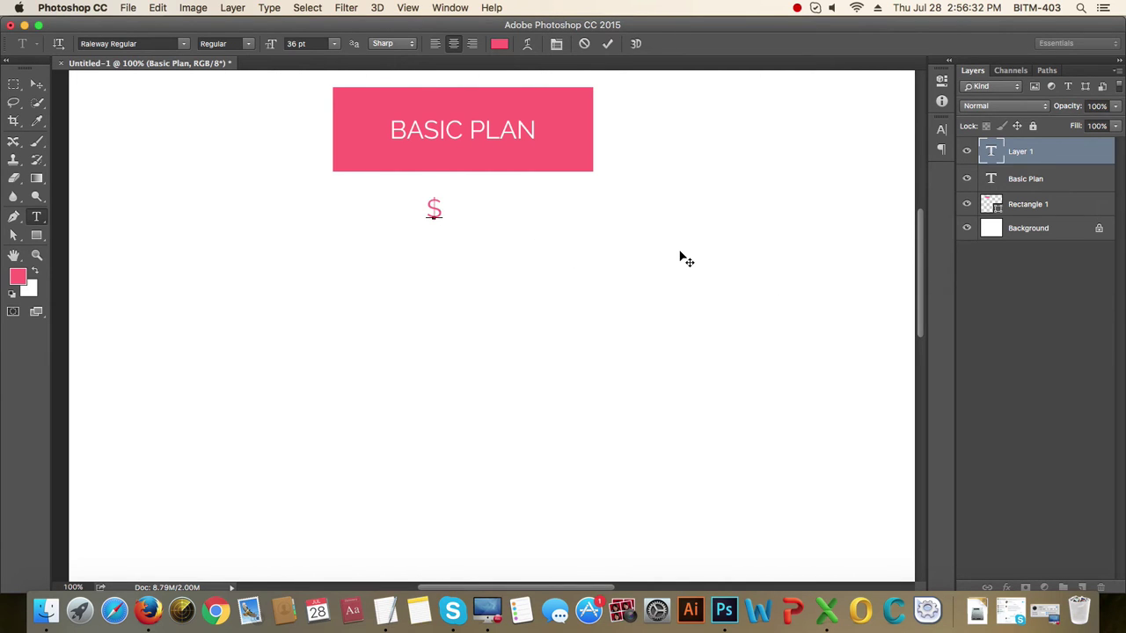
pyautogui.write('69')
pyautogui.moveTo(443, 208); pyautogui.dragTo(429, 199)
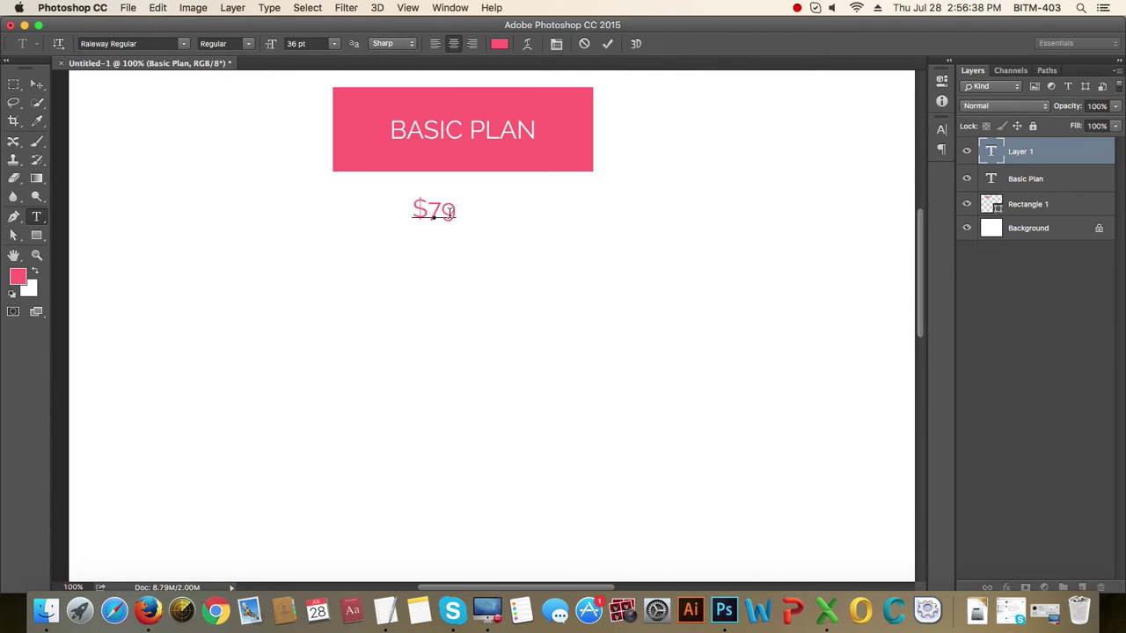
pyautogui.click(37, 84)
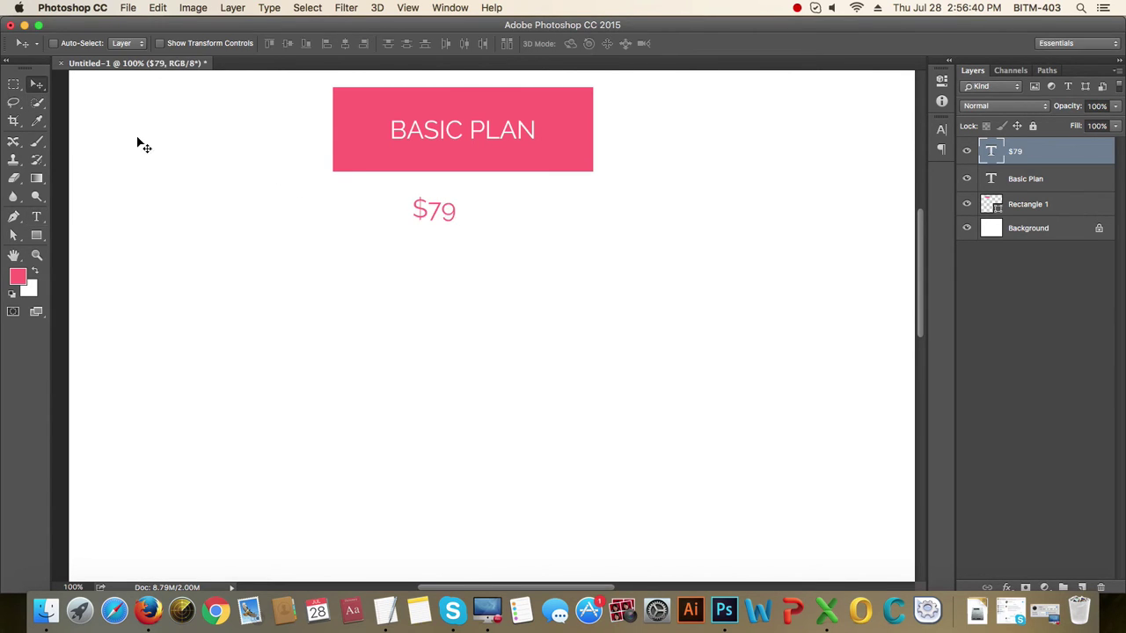
pyautogui.press('t')
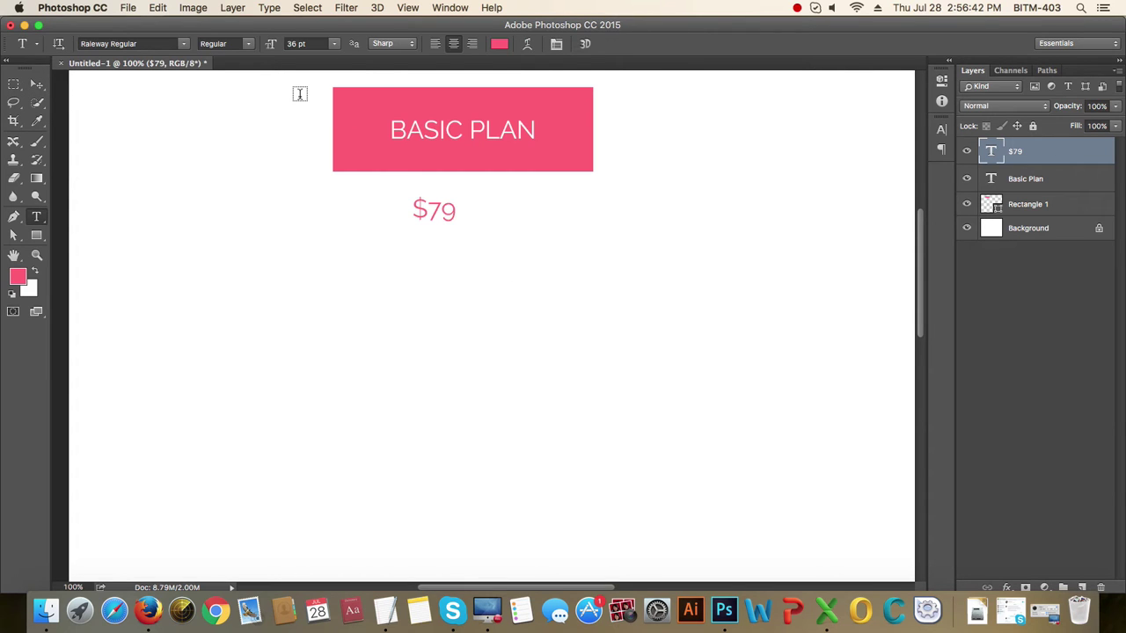
# - Restyle the "$79" price as Raleway Black at 90 pt and move it further below the pink header
pyautogui.click(248, 42)
pyautogui.click(258, 207)
pyautogui.click(330, 44)
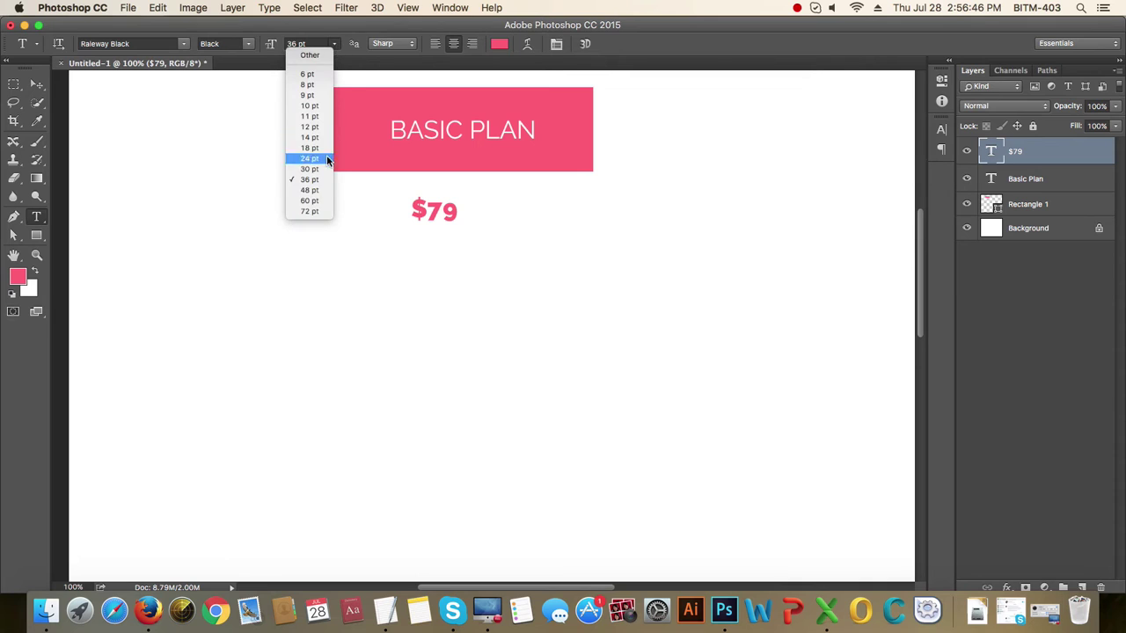
pyautogui.click(314, 212)
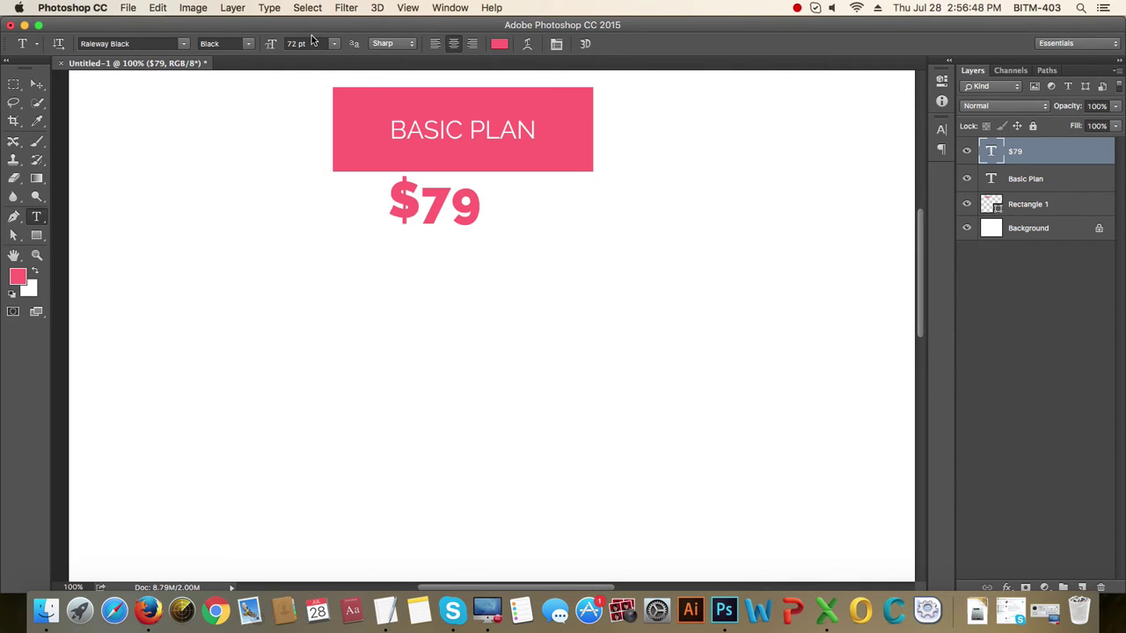
pyautogui.write('90')
pyautogui.press('Return')
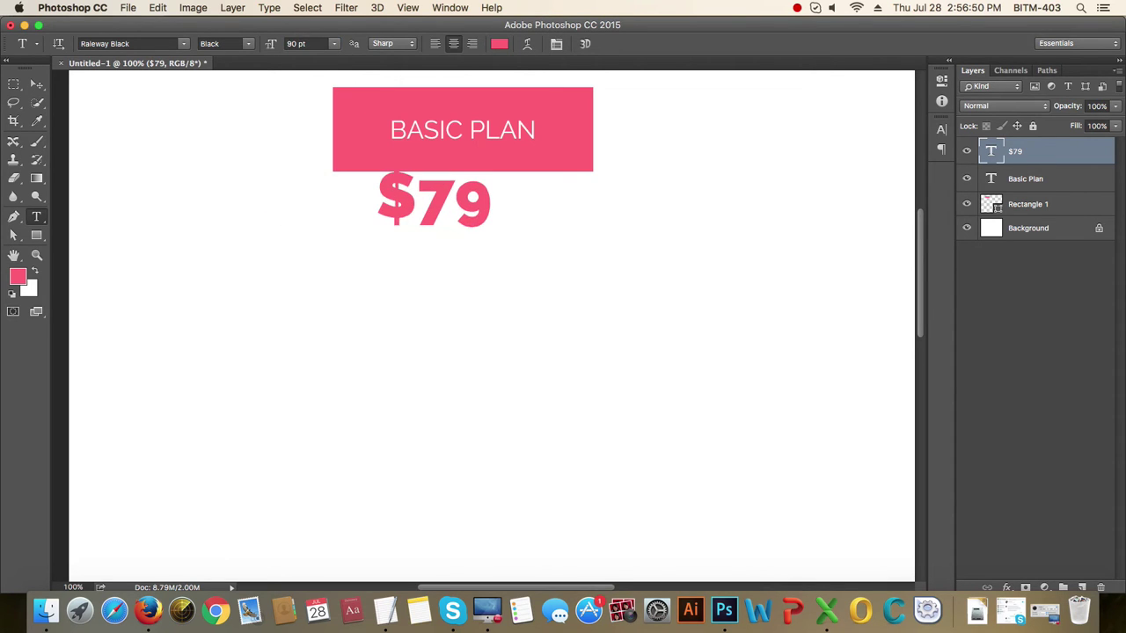
pyautogui.click(37, 83)
pyautogui.moveTo(434, 223); pyautogui.dragTo(467, 268)
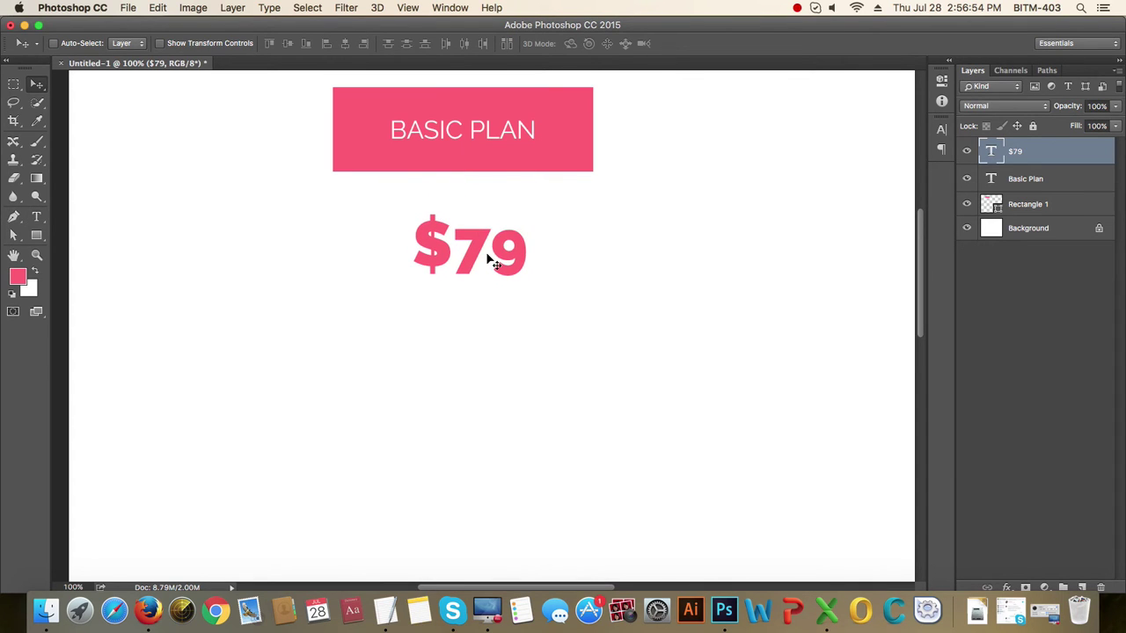
# - Change the font of the "$79" price to Open Sans Light
pyautogui.press('t')
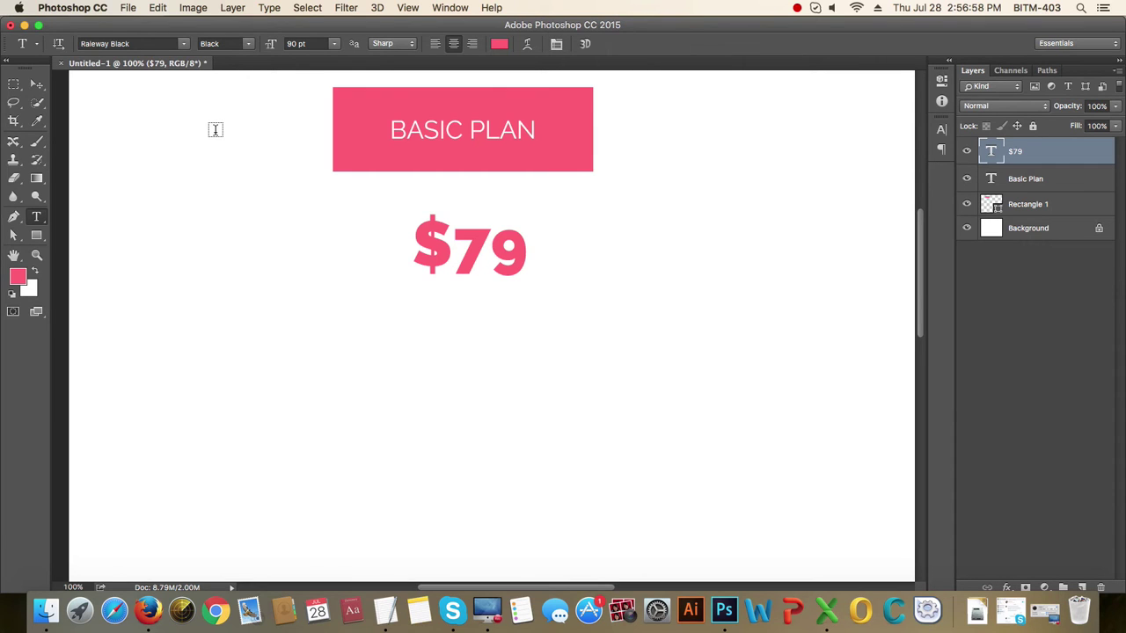
pyautogui.click(146, 44)
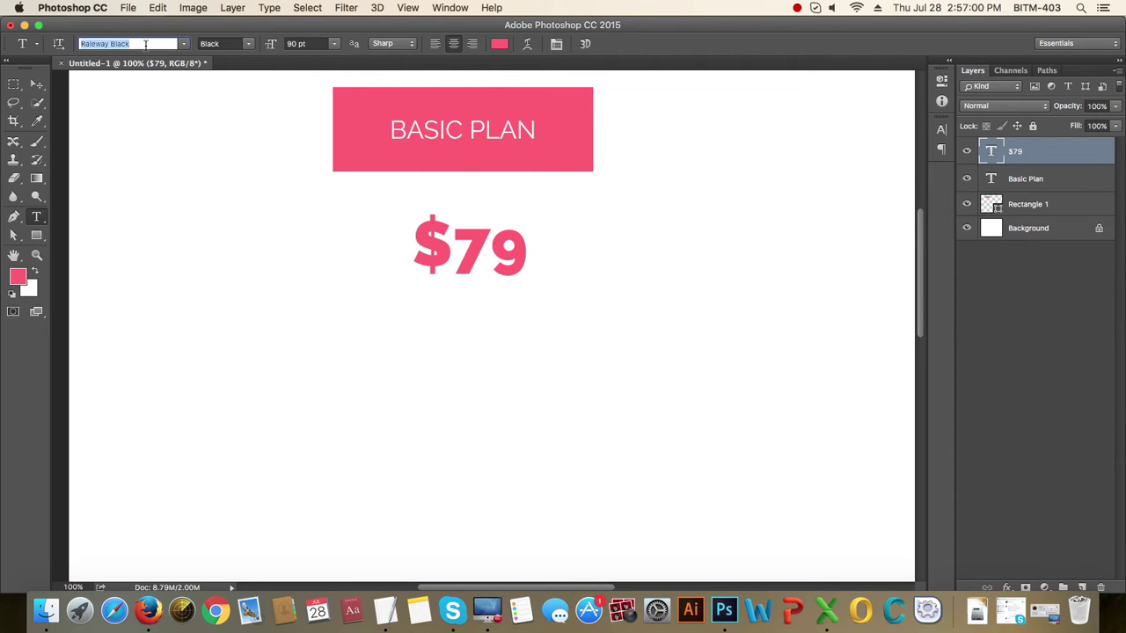
pyautogui.write('ope')
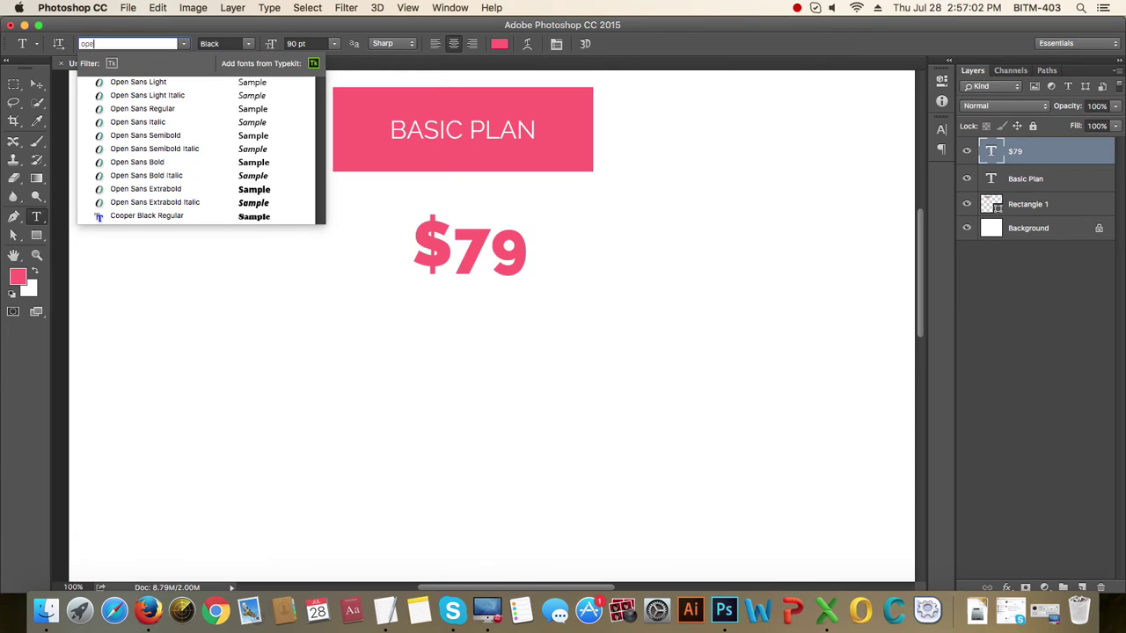
pyautogui.press('Return')
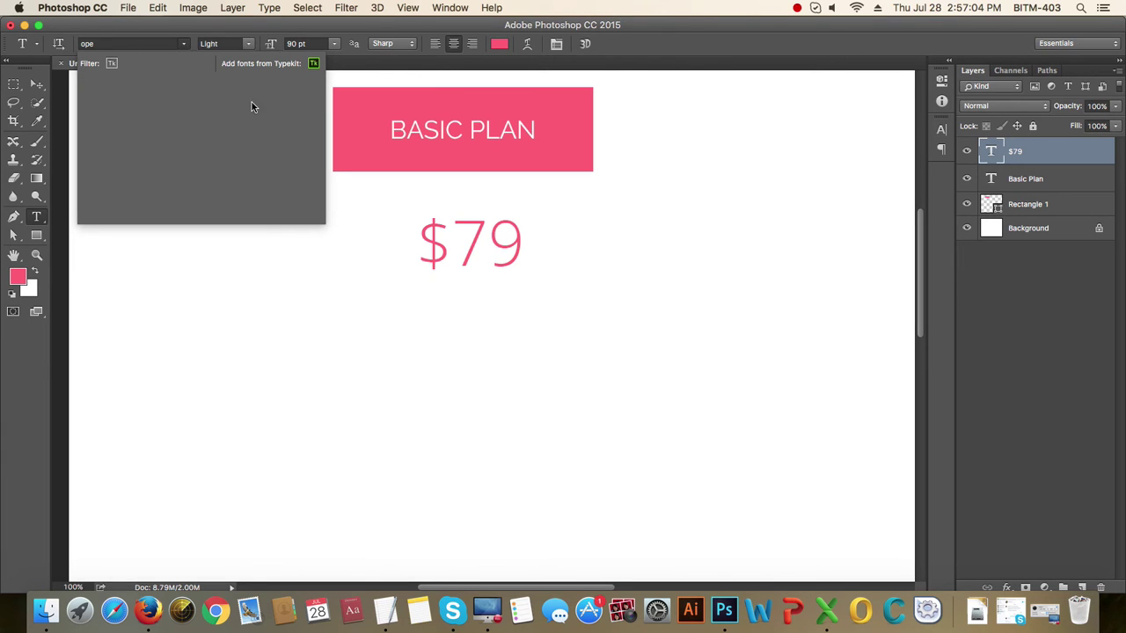
pyautogui.click(172, 44)
pyautogui.write('op')
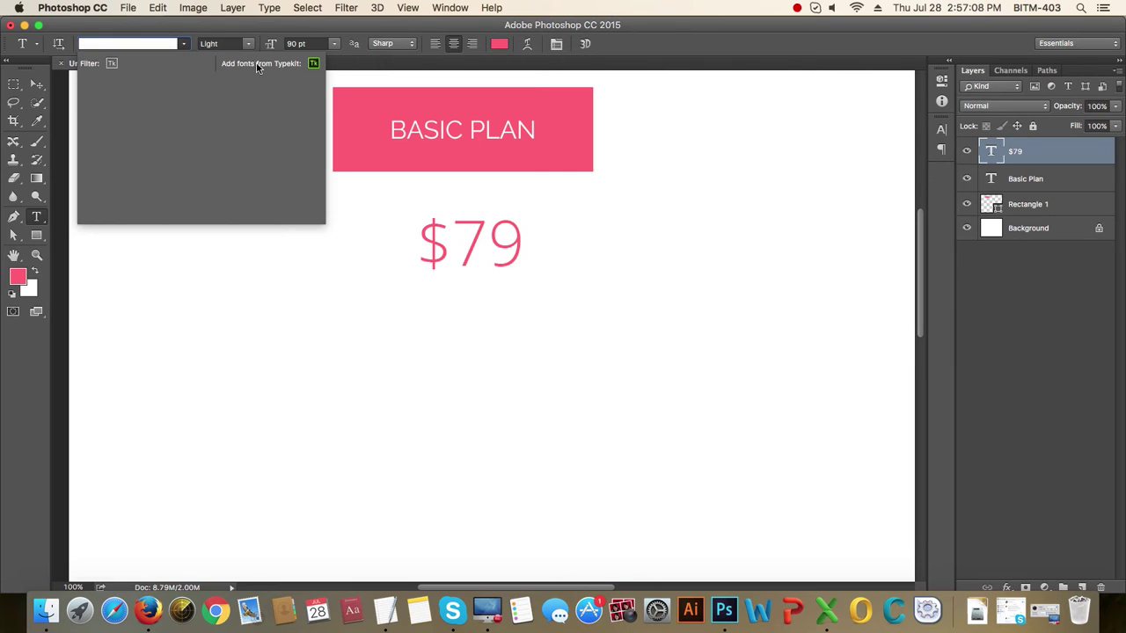
pyautogui.press('Escape')
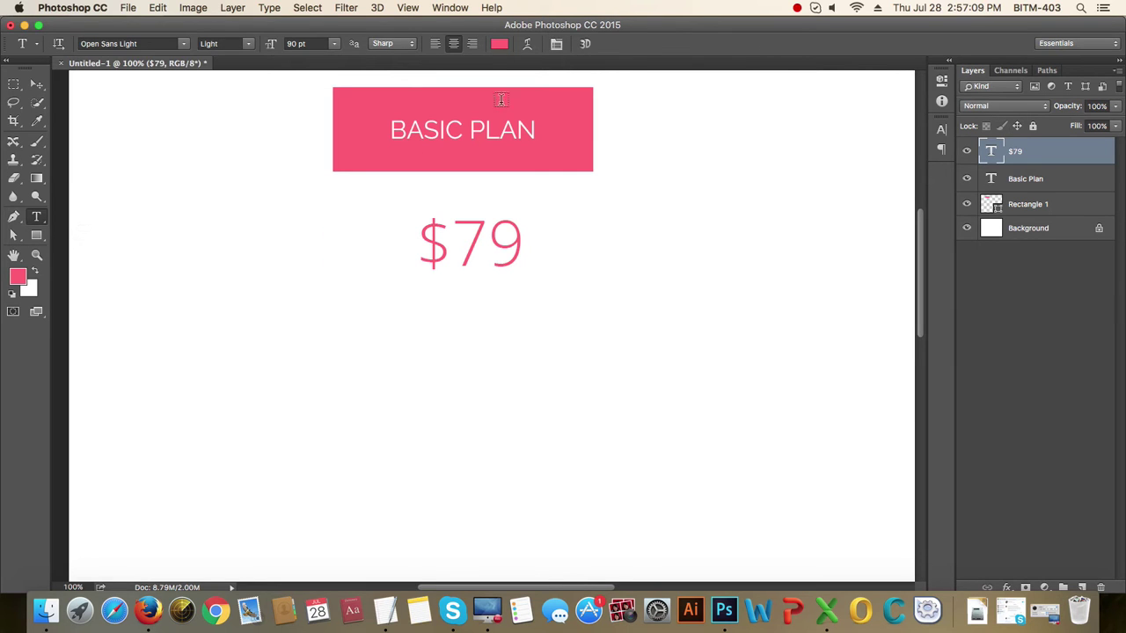
pyautogui.click(185, 45)
pyautogui.click(610, 65)
pyautogui.click(36, 84)
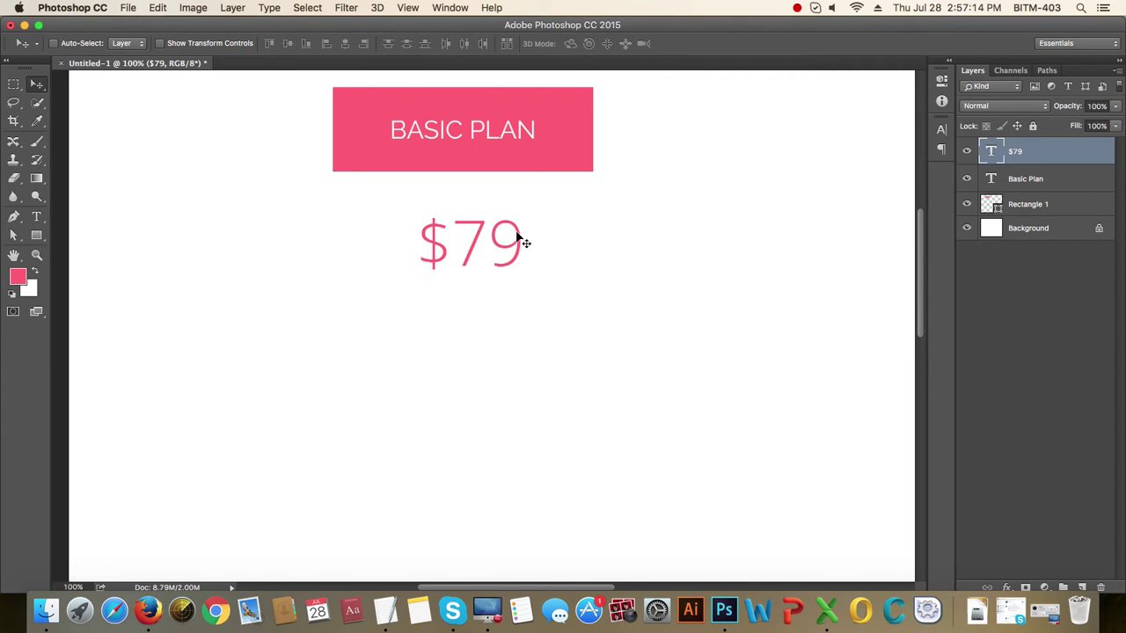
# - Set the weight of the "$79" price to Extrabold
pyautogui.press('t')
pyautogui.click(248, 42)
pyautogui.click(261, 121)
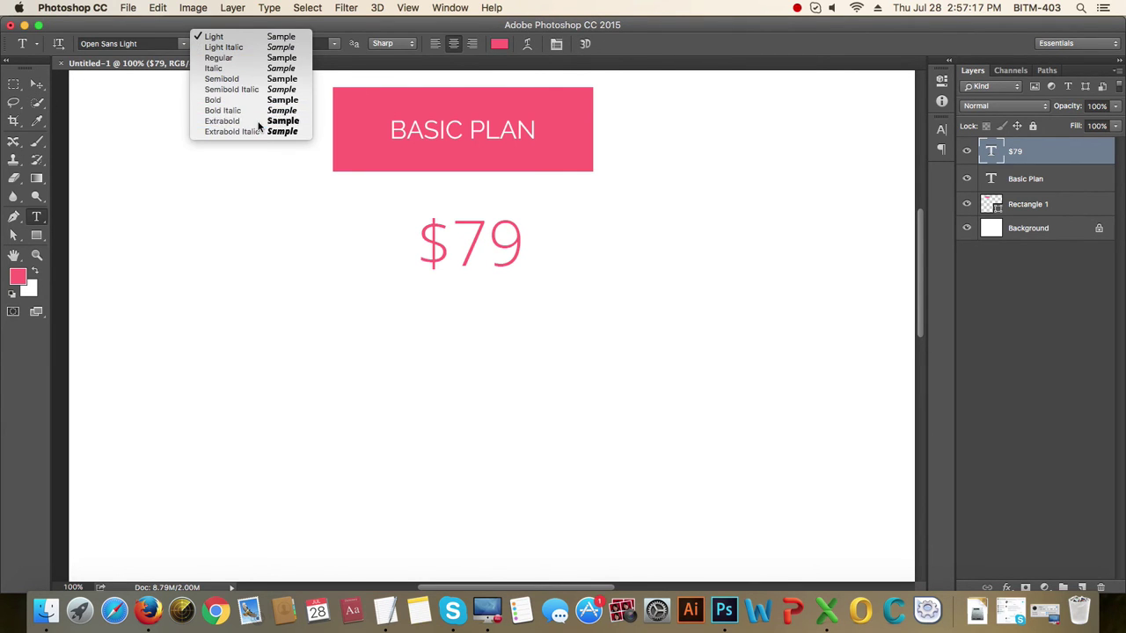
pyautogui.click(36, 84)
# - Reduce only the "$" sign of the price to 32 pt
pyautogui.press('t')
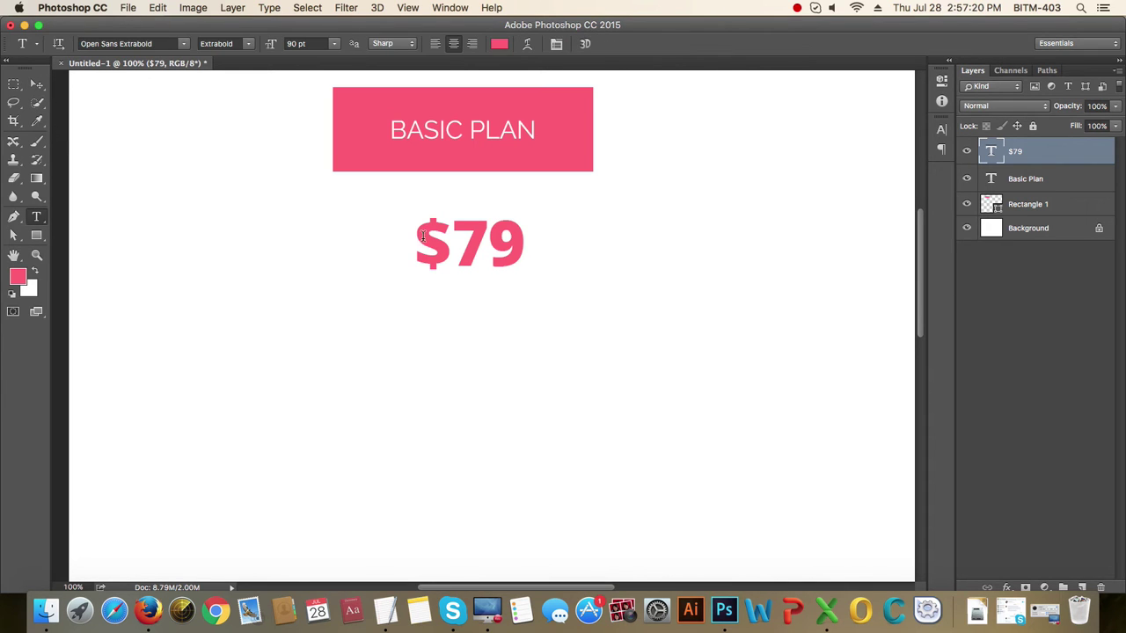
pyautogui.moveTo(419, 242); pyautogui.dragTo(452, 242)
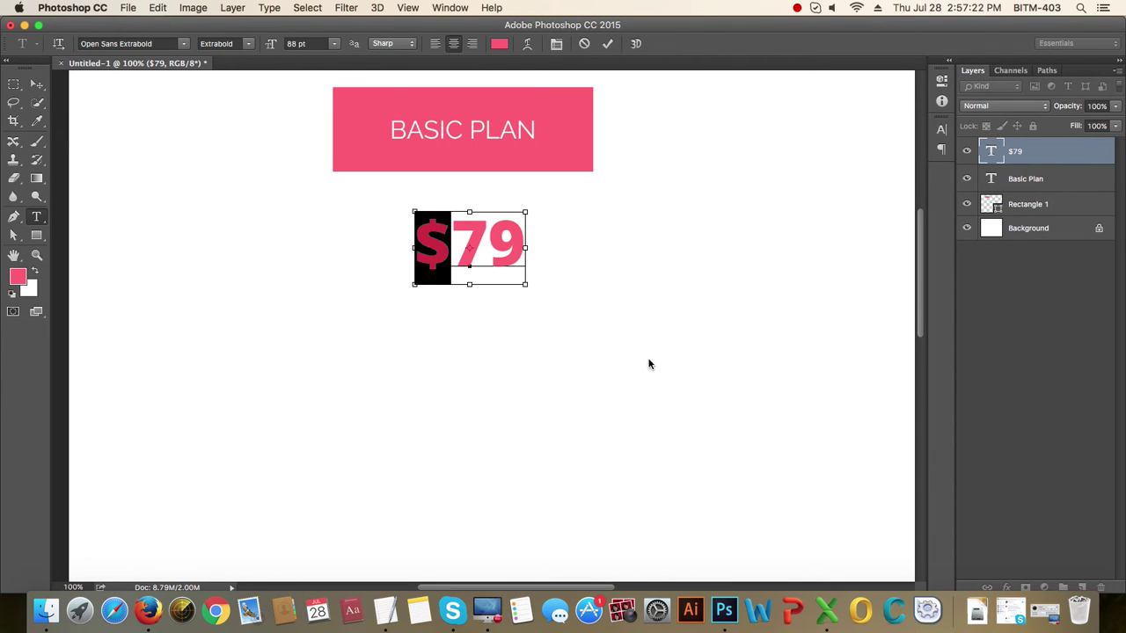
pyautogui.click(314, 44)
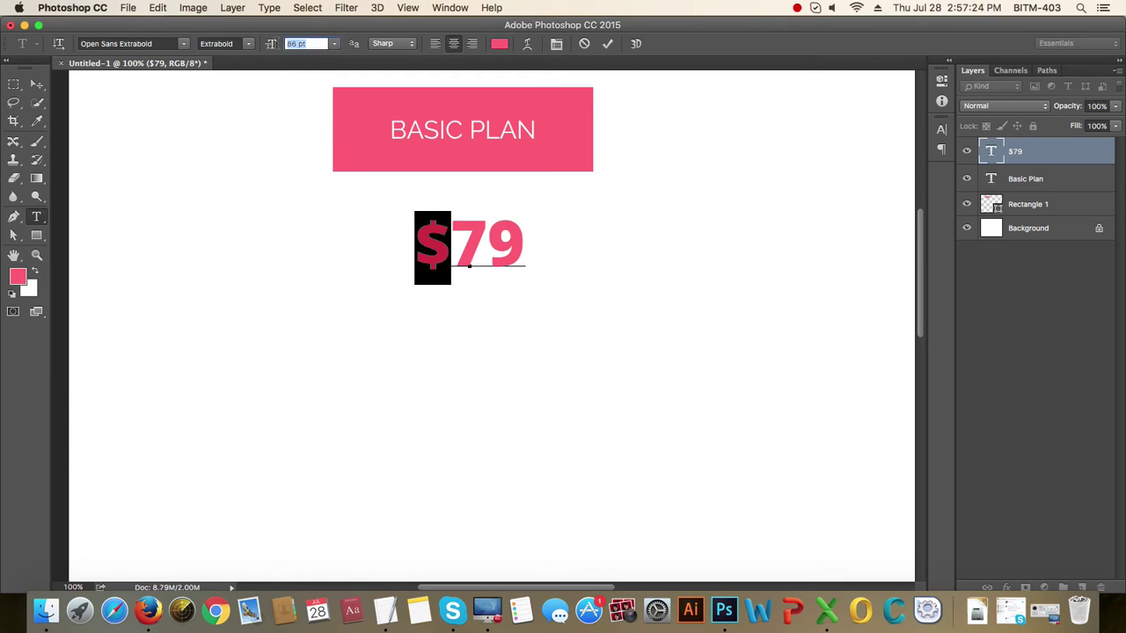
pyautogui.write('23')
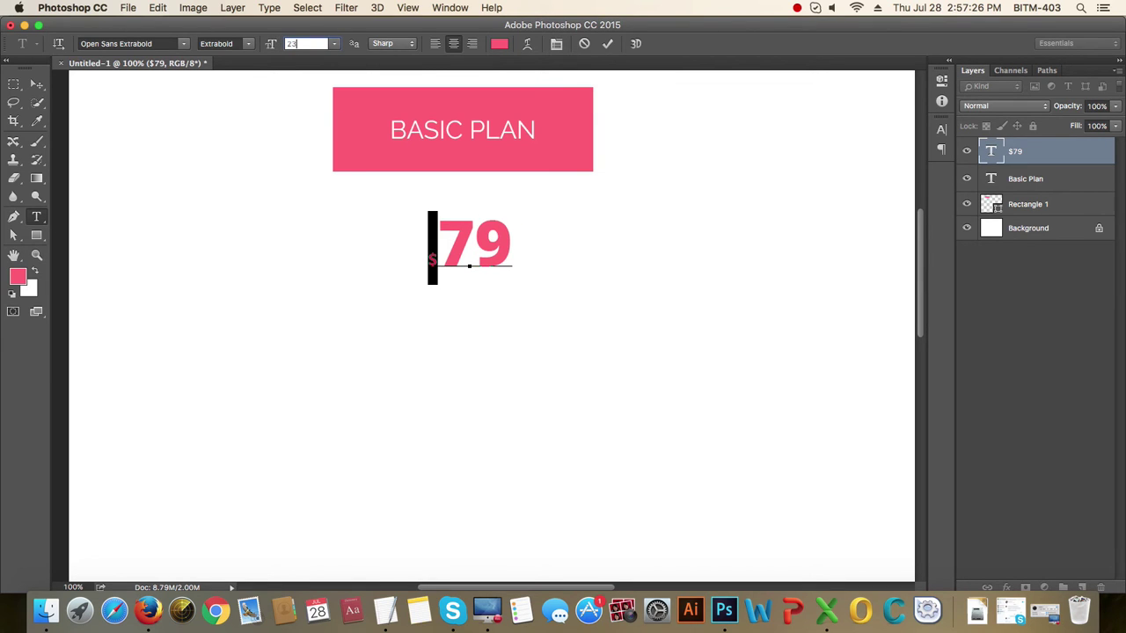
pyautogui.click(274, 44)
pyautogui.write('32')
pyautogui.press('Return')
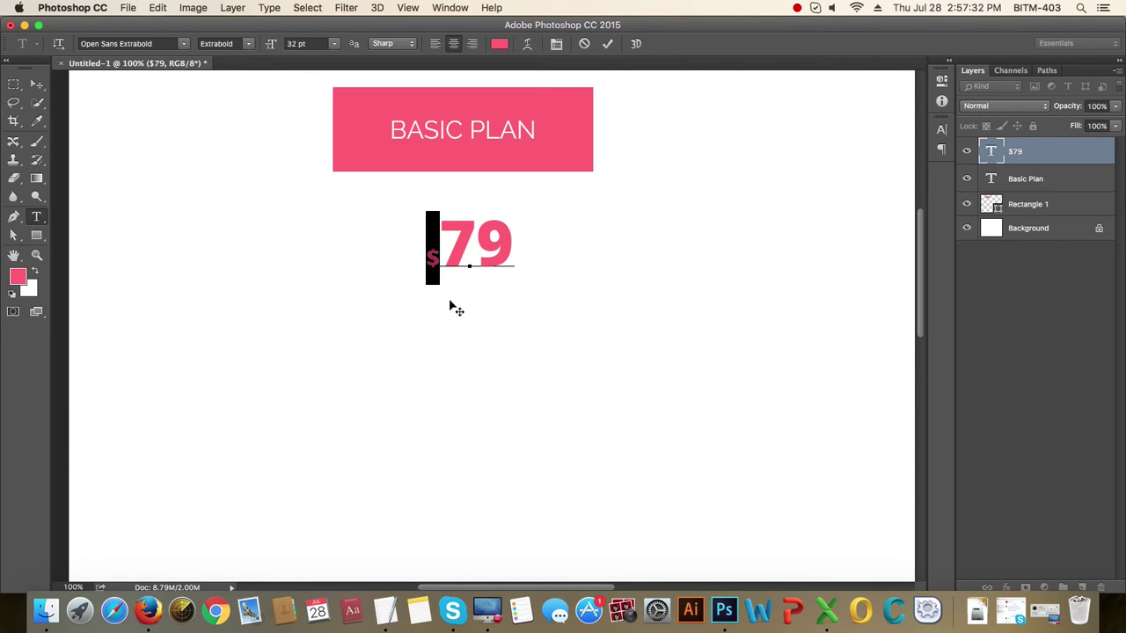
# - Raise the "$" sign with a 41 pt baseline shift and insert a space between it and "79"
pyautogui.press('super+t')
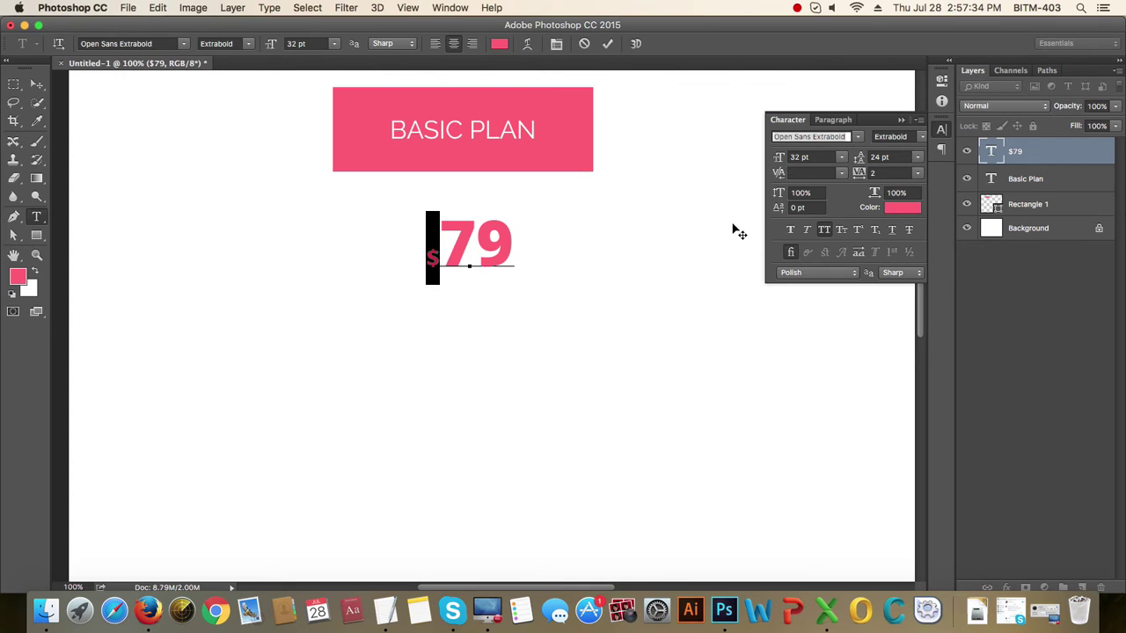
pyautogui.click(815, 208)
pyautogui.moveTo(779, 211)
pyautogui.mouseDown()
pyautogui.moveTo(818, 211)
pyautogui.moveTo(769, 214)
pyautogui.mouseUp()
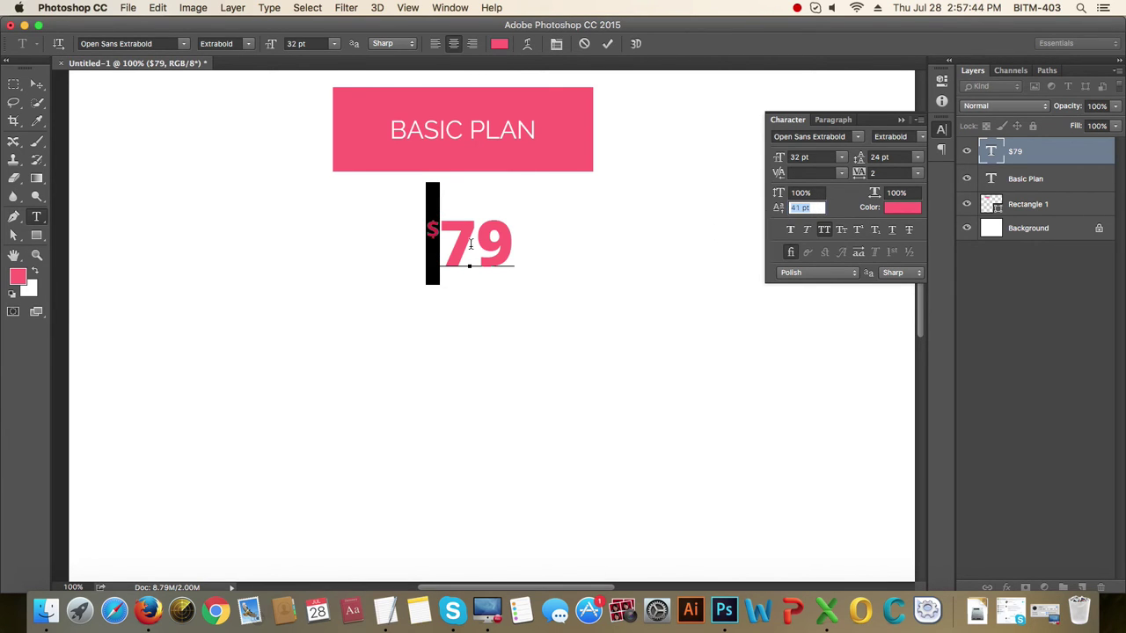
pyautogui.press('Return')
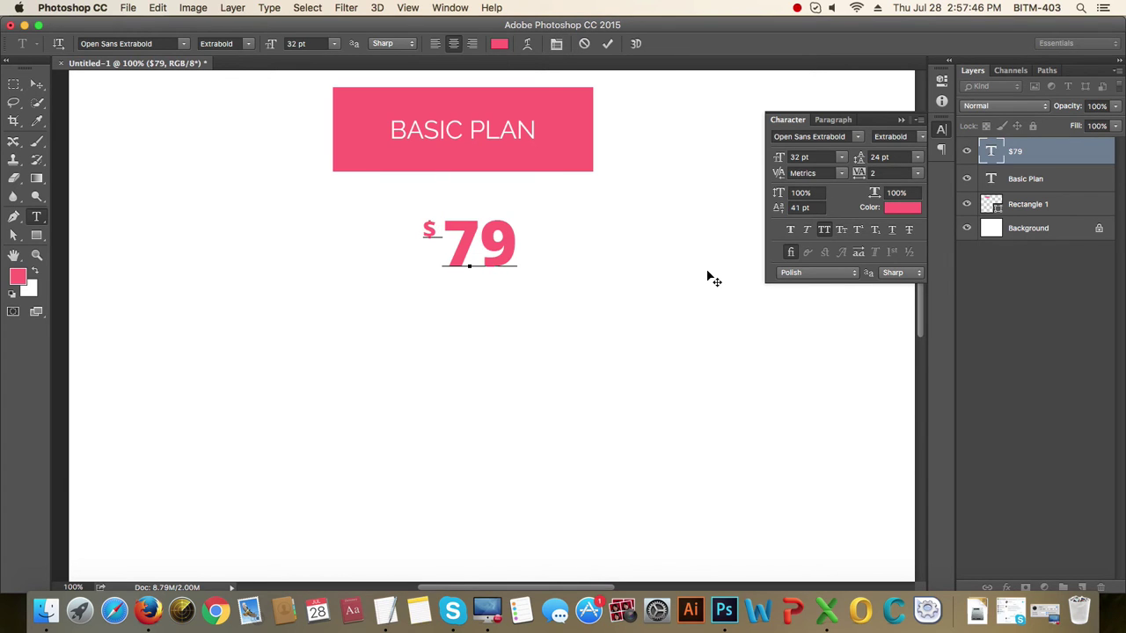
pyautogui.press('super+Return')
pyautogui.press('v')
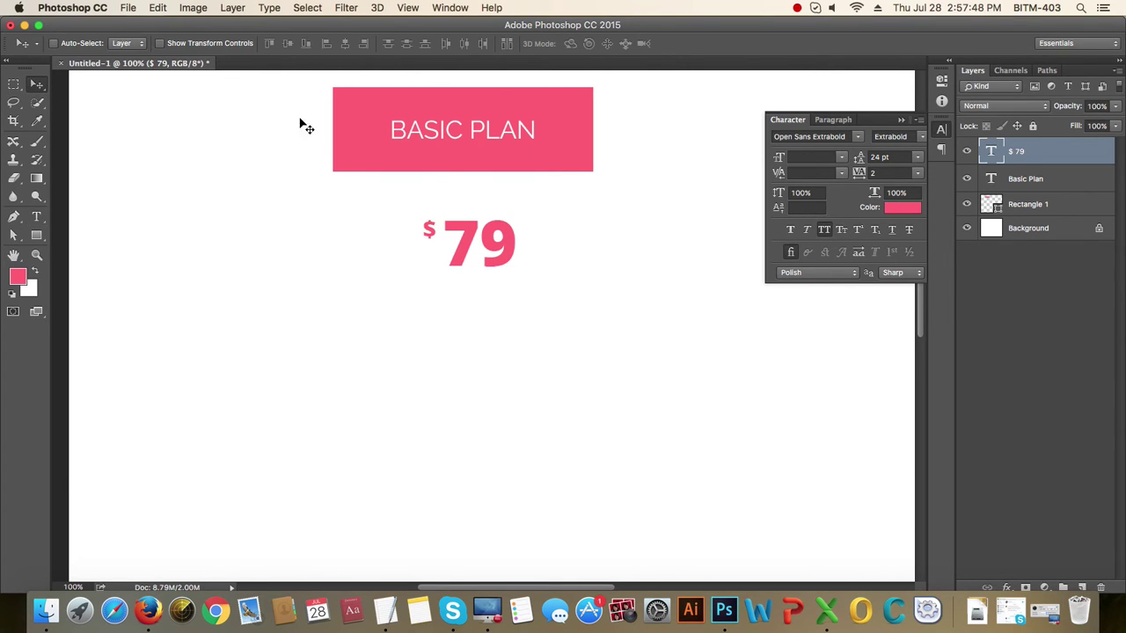
# - Shift the "$ 79" price leftward so the "$" sits under the start of the "Basic Plan" text
pyautogui.click(941, 129)
pyautogui.moveTo(500, 253); pyautogui.dragTo(473, 250)
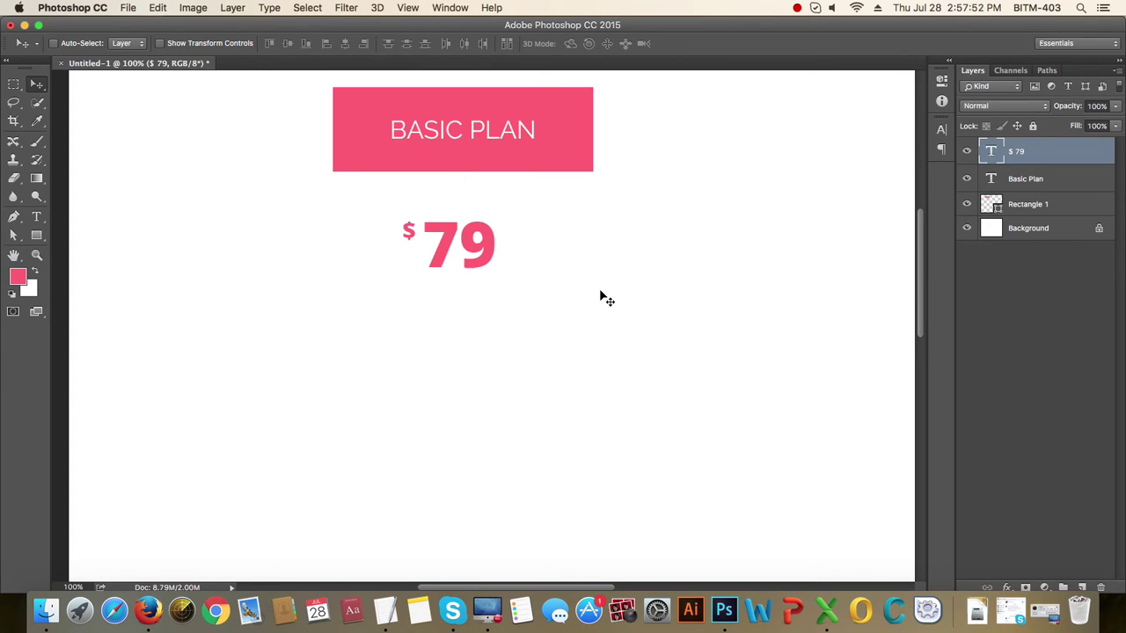
pyautogui.moveTo(481, 252); pyautogui.dragTo(471, 252)
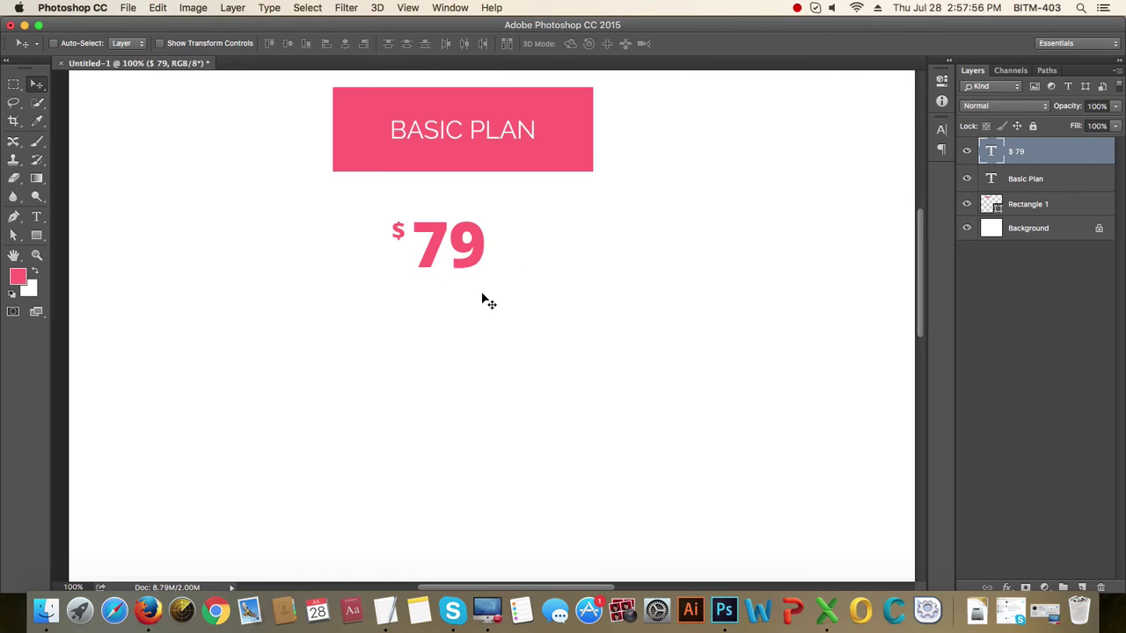
# - Add a new pink 32 pt Open Sans Extrabold text reading "/Monthy" below the price
pyautogui.click(1038, 207)
pyautogui.press('t')
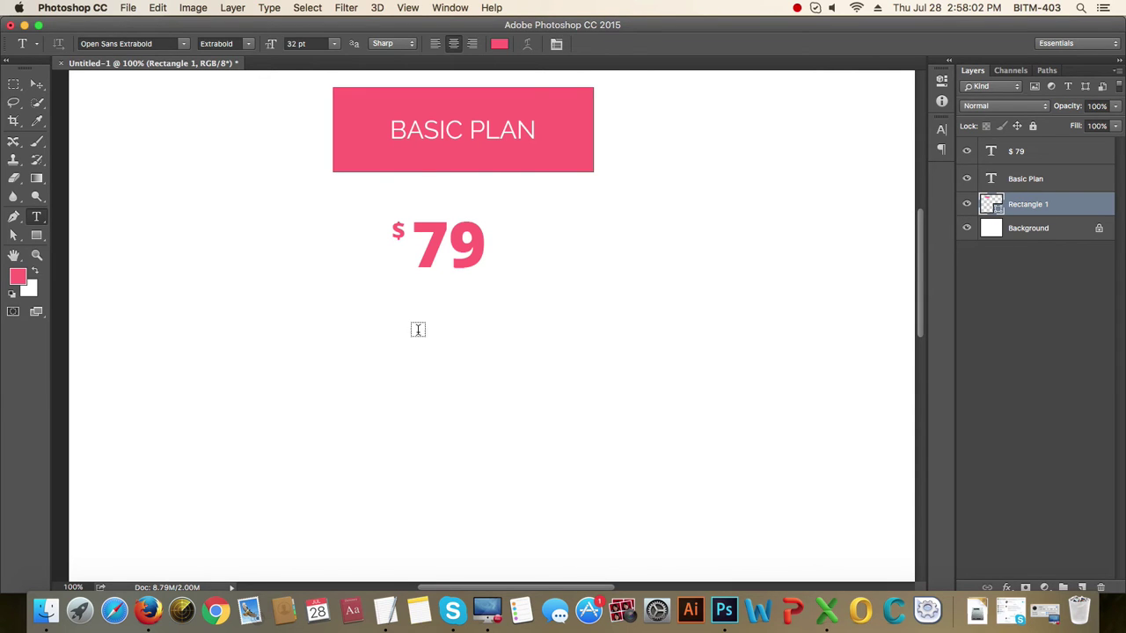
pyautogui.click(407, 326)
pyautogui.write('/')
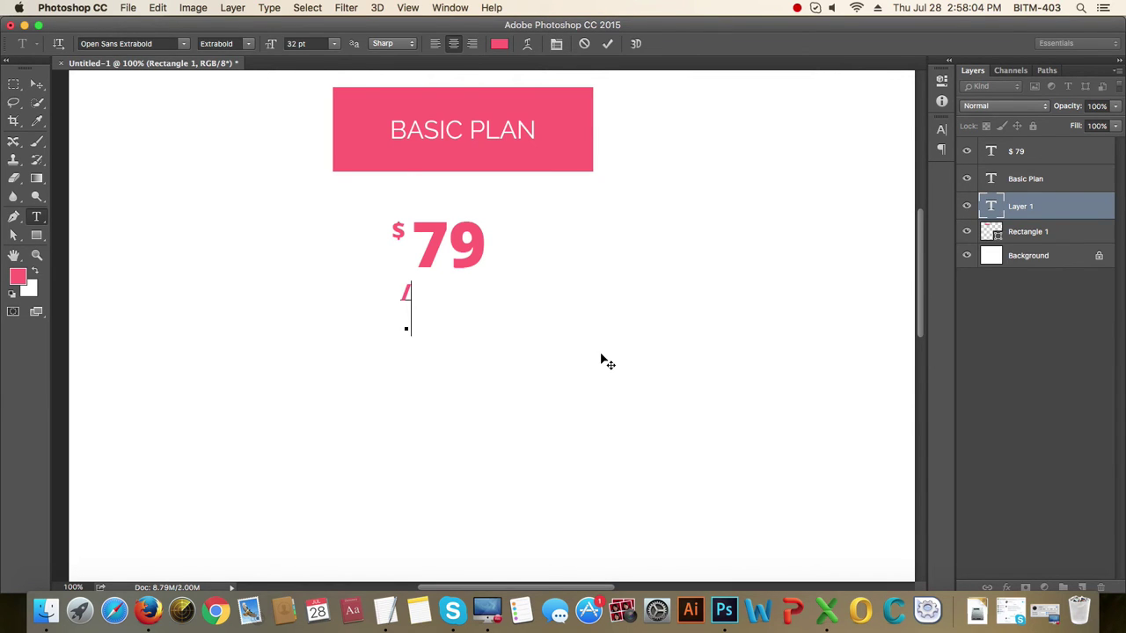
pyautogui.write('MONTHL;Y')
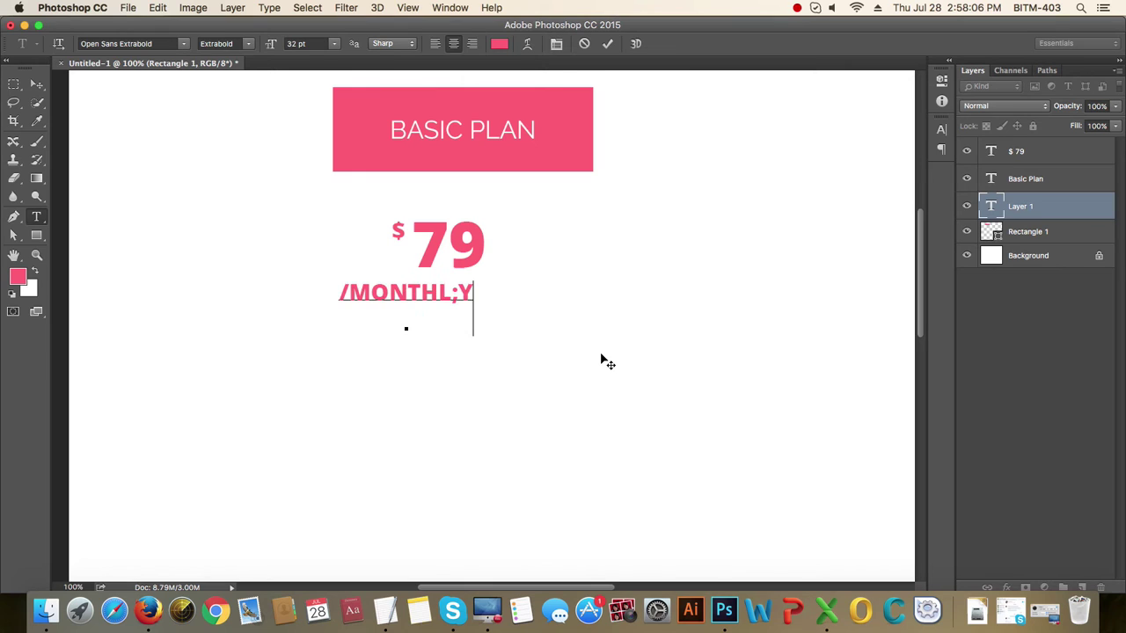
pyautogui.press('BackSpace')
pyautogui.press('BackSpace')
pyautogui.press('BackSpace')
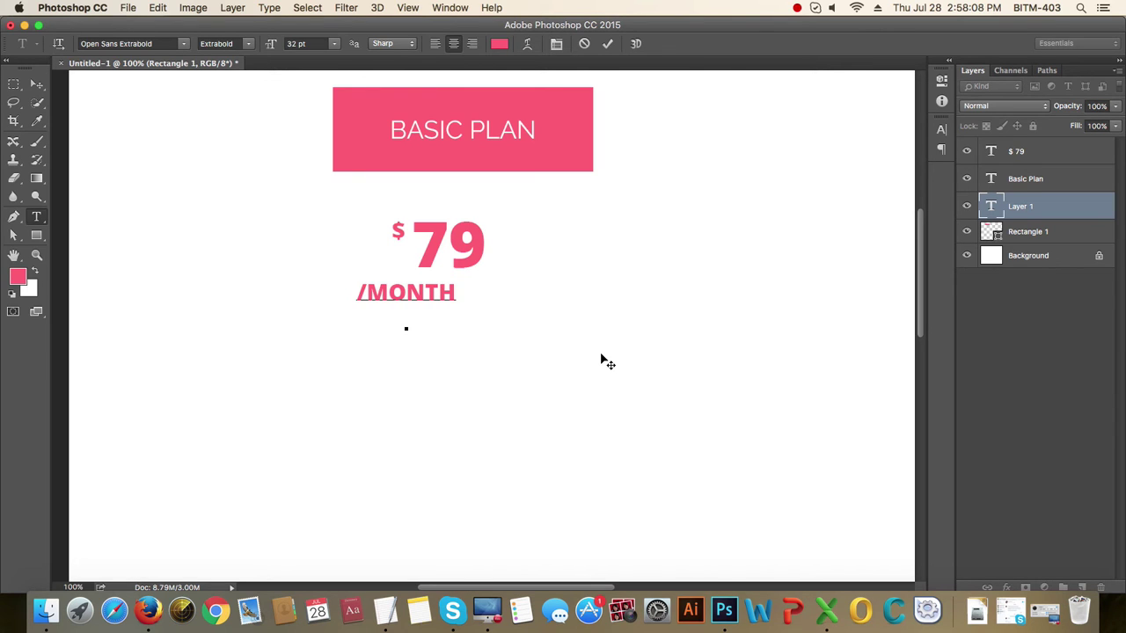
pyautogui.write('Y')
# - Reset the baseline shift of the whole "/Monthy" text to 0 pt
pyautogui.press('super+a')
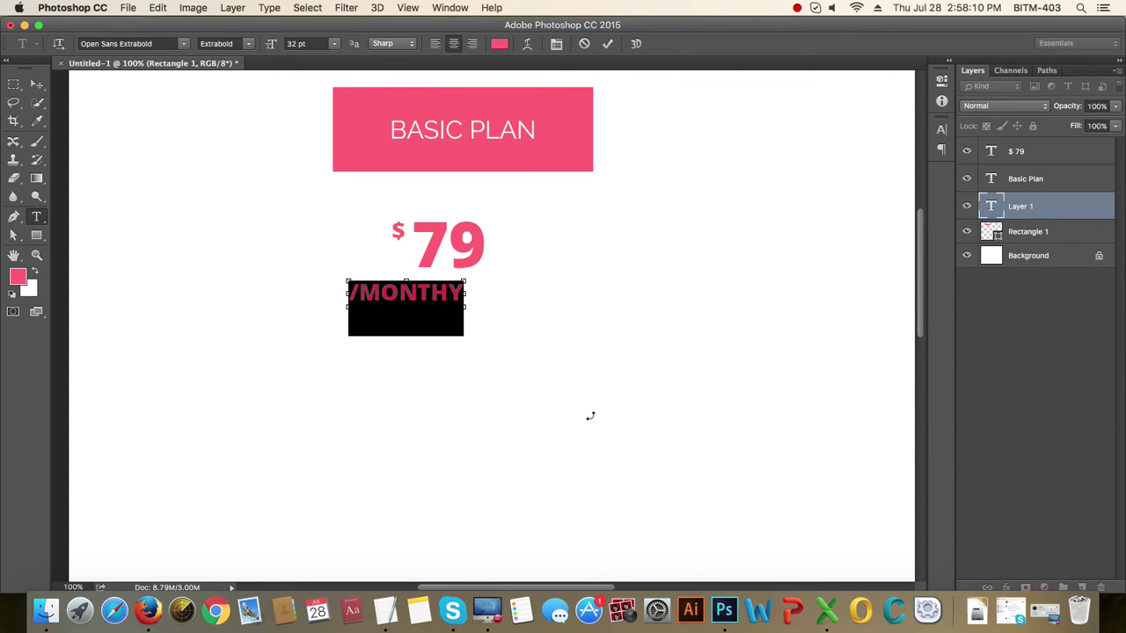
pyautogui.press('super+t')
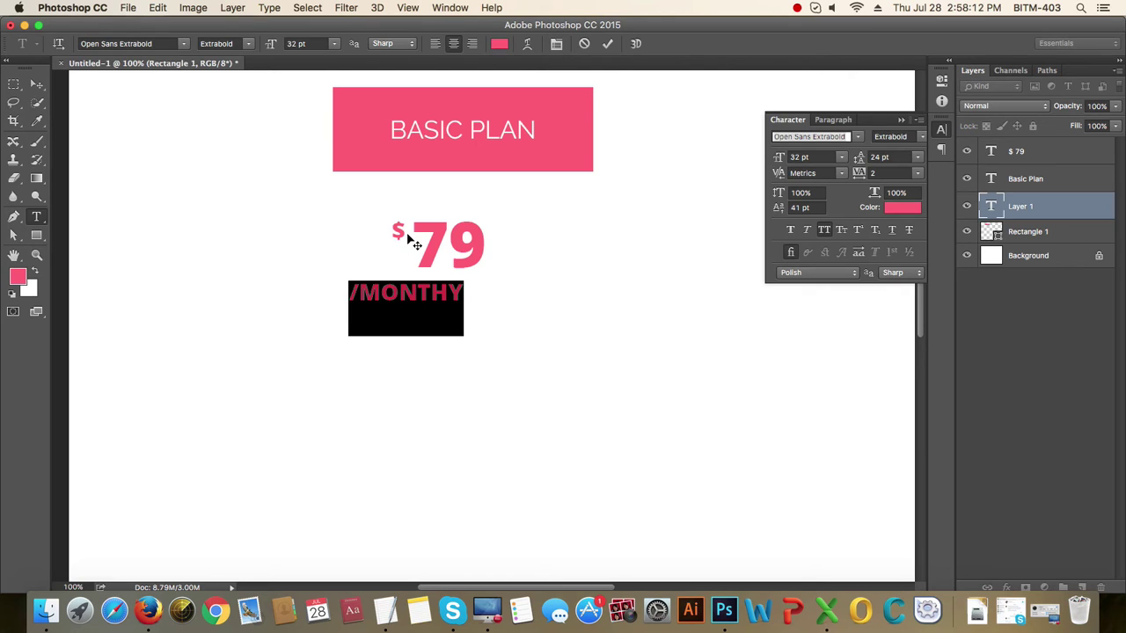
pyautogui.click(805, 207)
pyautogui.write('0')
pyautogui.press('Return')
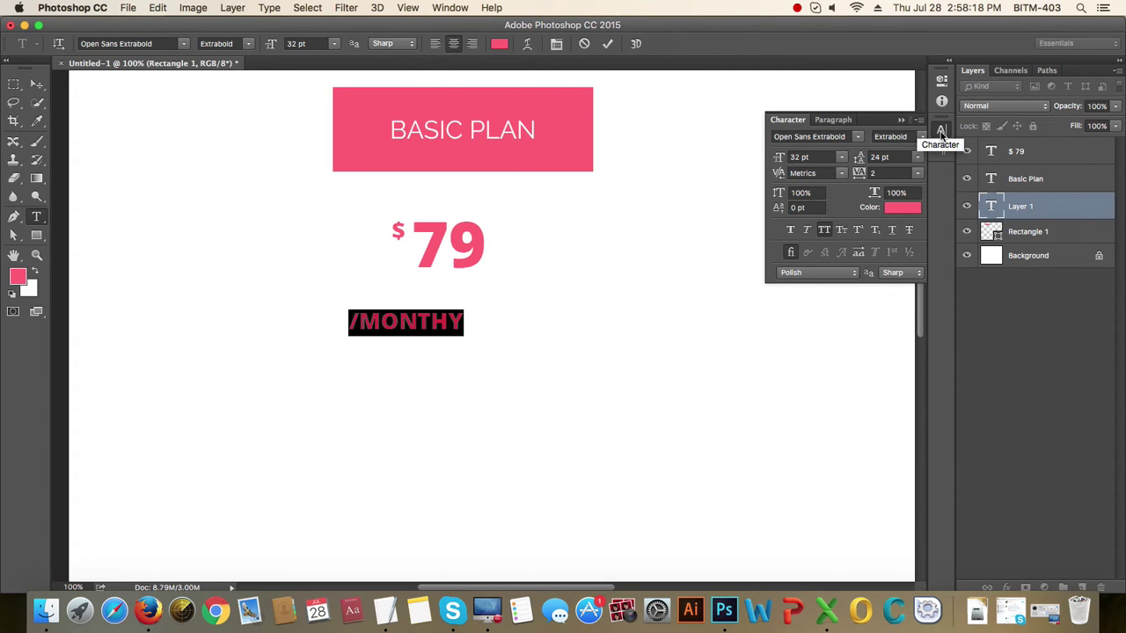
pyautogui.click(940, 132)
# - Set the "/Monthy" text to Regular weight and move it closer beneath the price, starting under the "$" sign
pyautogui.click(246, 44)
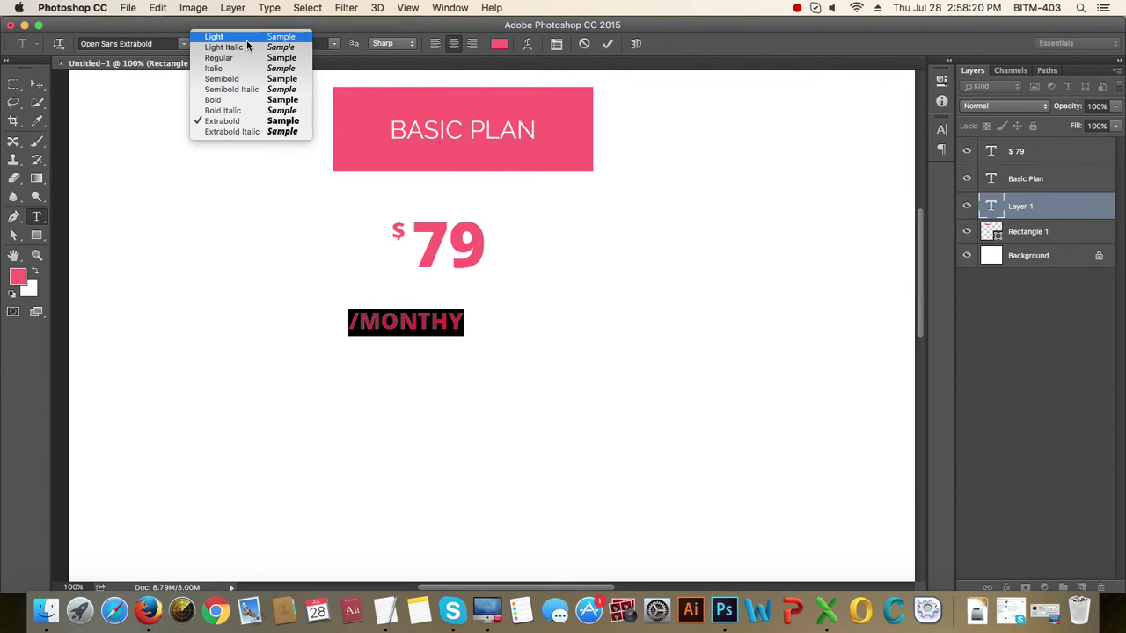
pyautogui.click(247, 60)
pyautogui.click(40, 88)
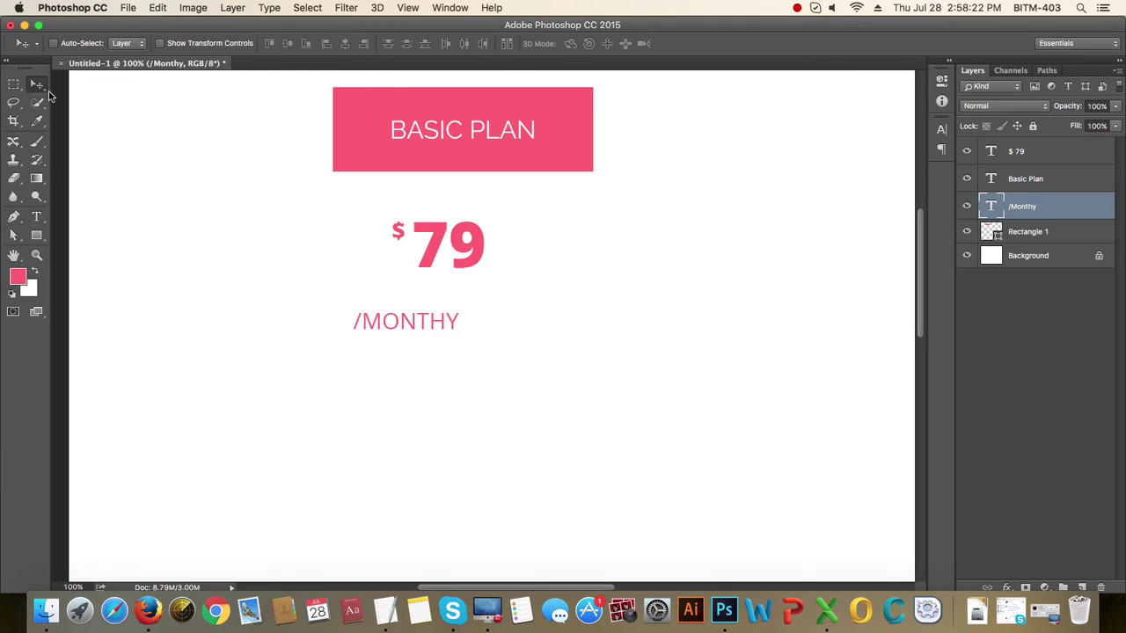
pyautogui.moveTo(419, 329); pyautogui.dragTo(458, 315)
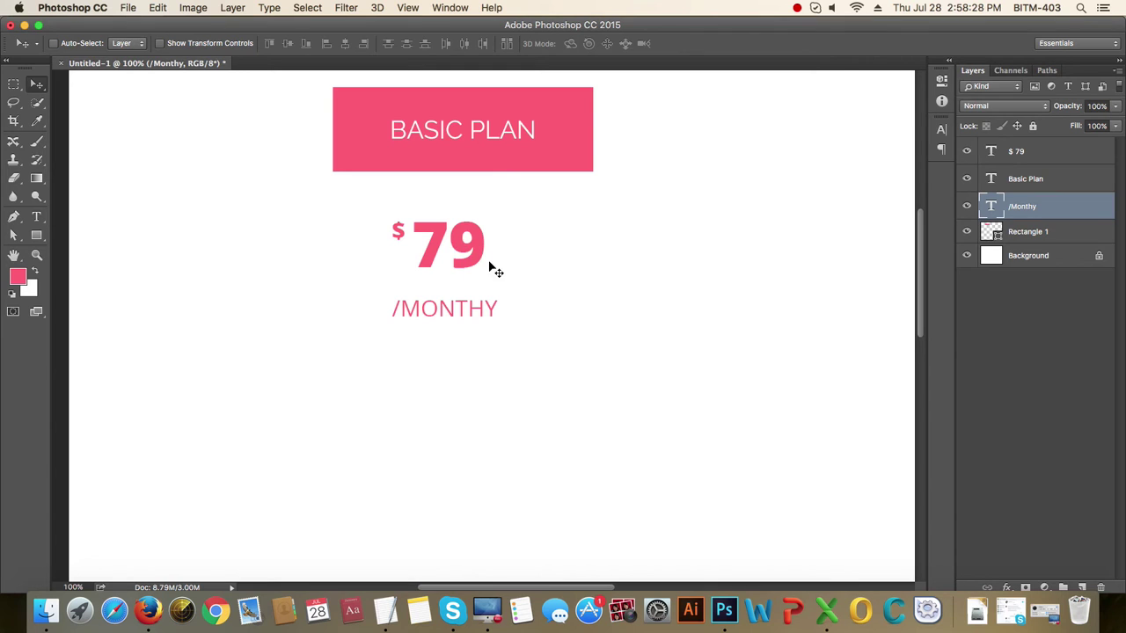
# - Change the font of the "/Monthy" text to Raleway Light
pyautogui.press('t')
pyautogui.click(162, 44)
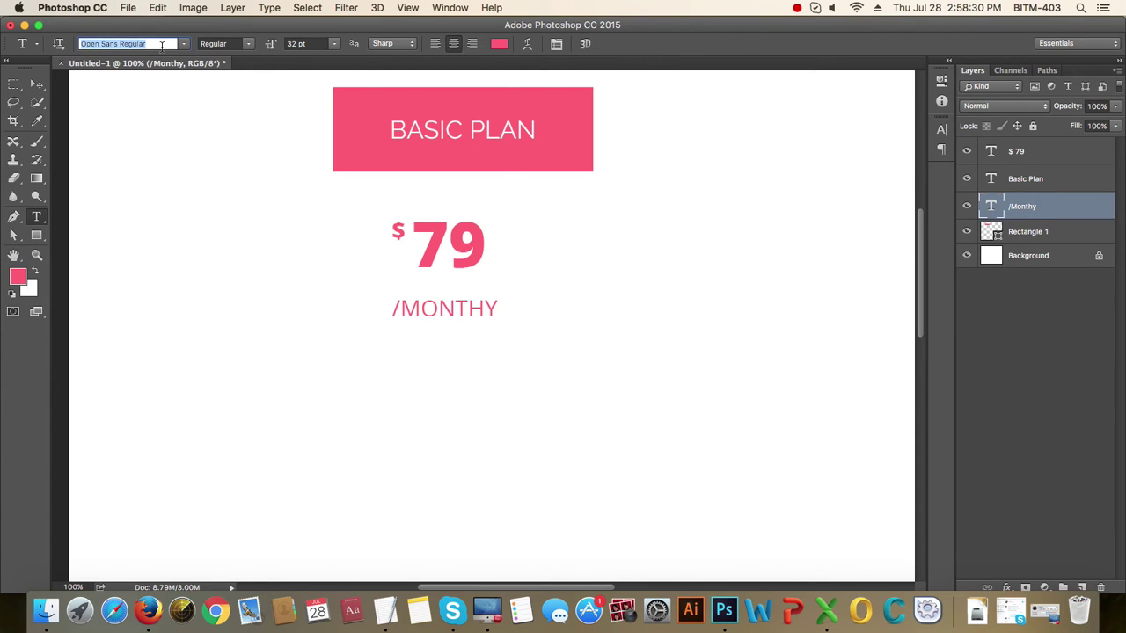
pyautogui.write('ral')
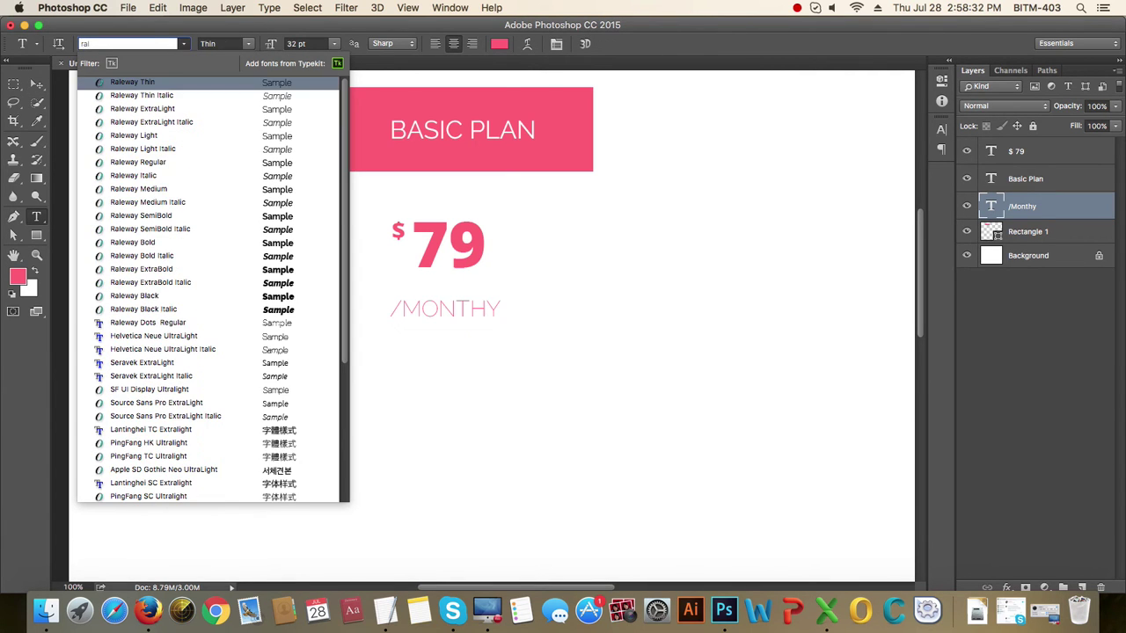
pyautogui.press('Down')
pyautogui.press('Down')
pyautogui.press('Down')
pyautogui.press('Down')
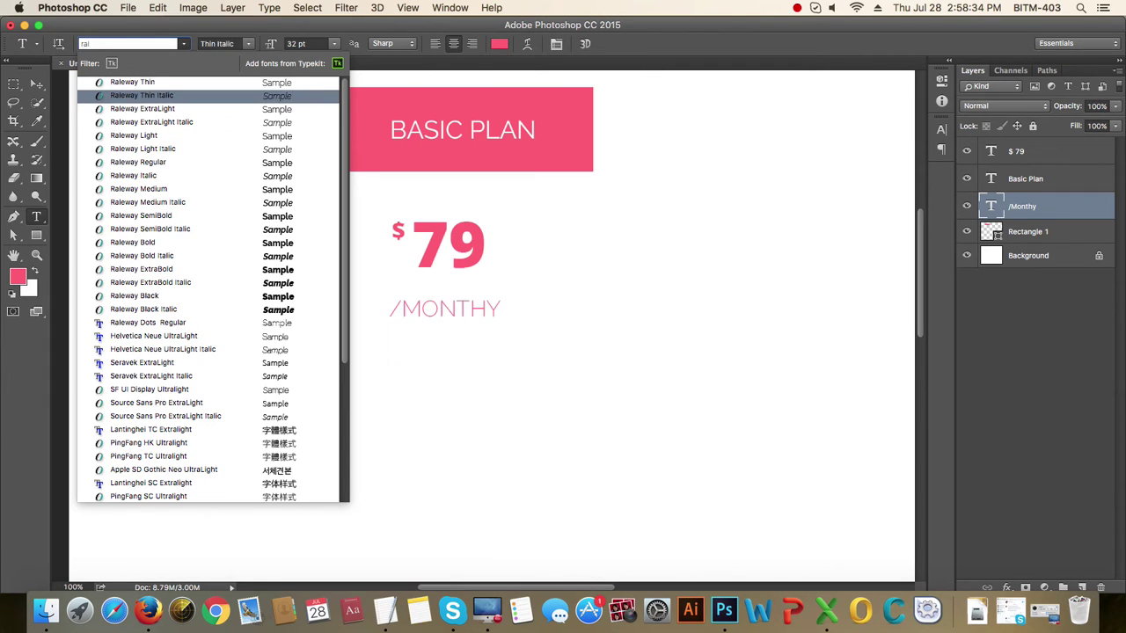
pyautogui.press('Return')
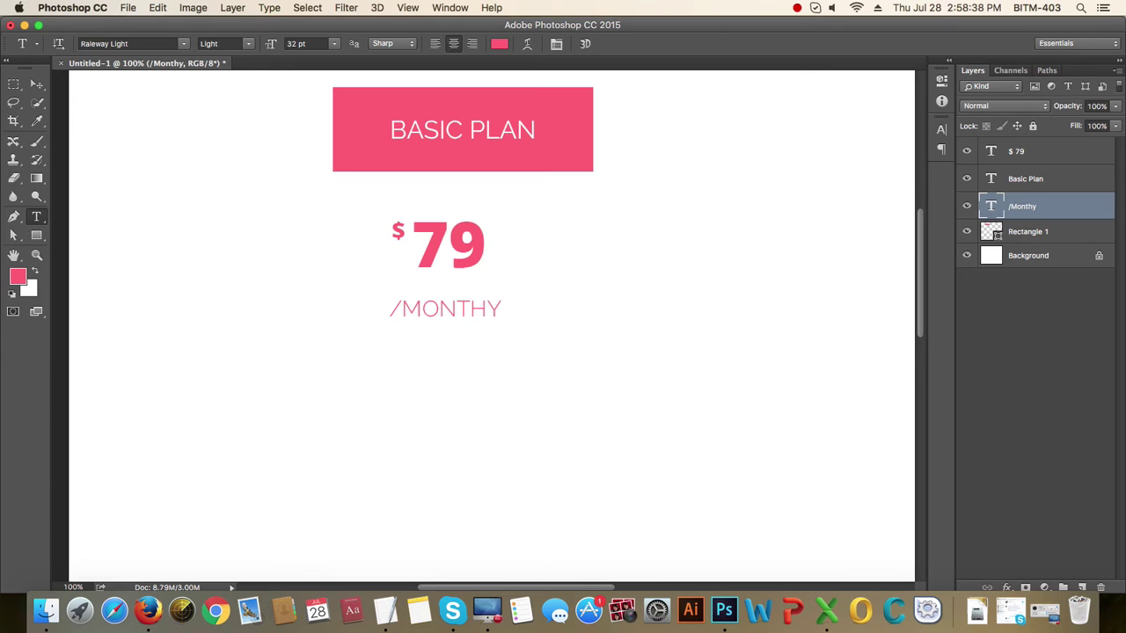
# - Turn off All Caps for the "/Monthy" text and move it up close beneath the price
pyautogui.click(448, 312)
pyautogui.press('super+a')
pyautogui.press('super+t')
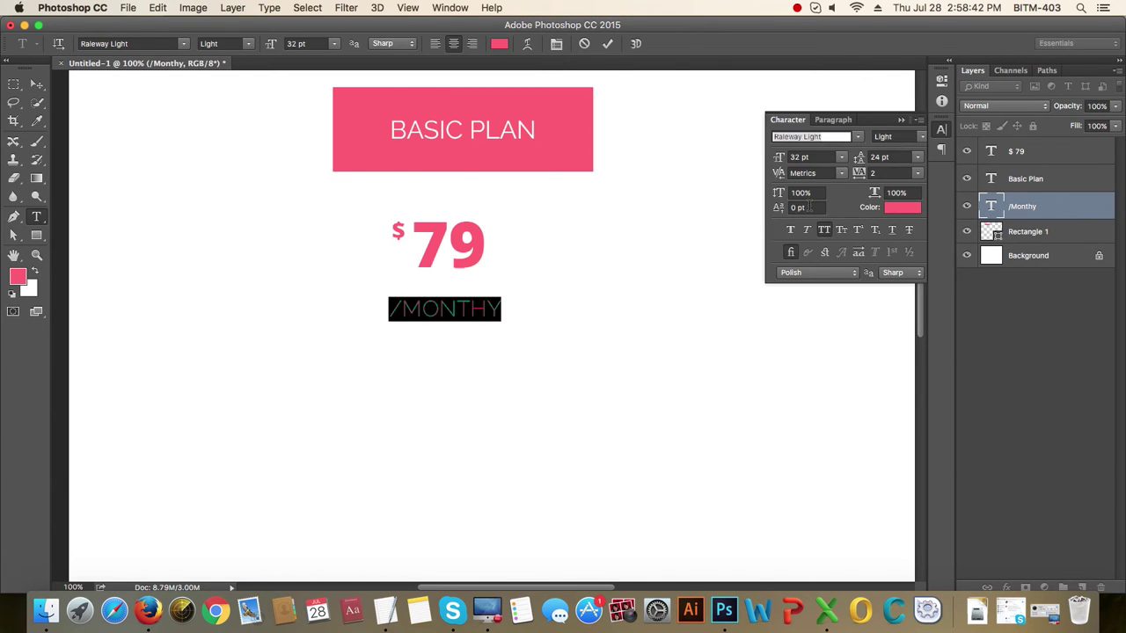
pyautogui.click(824, 232)
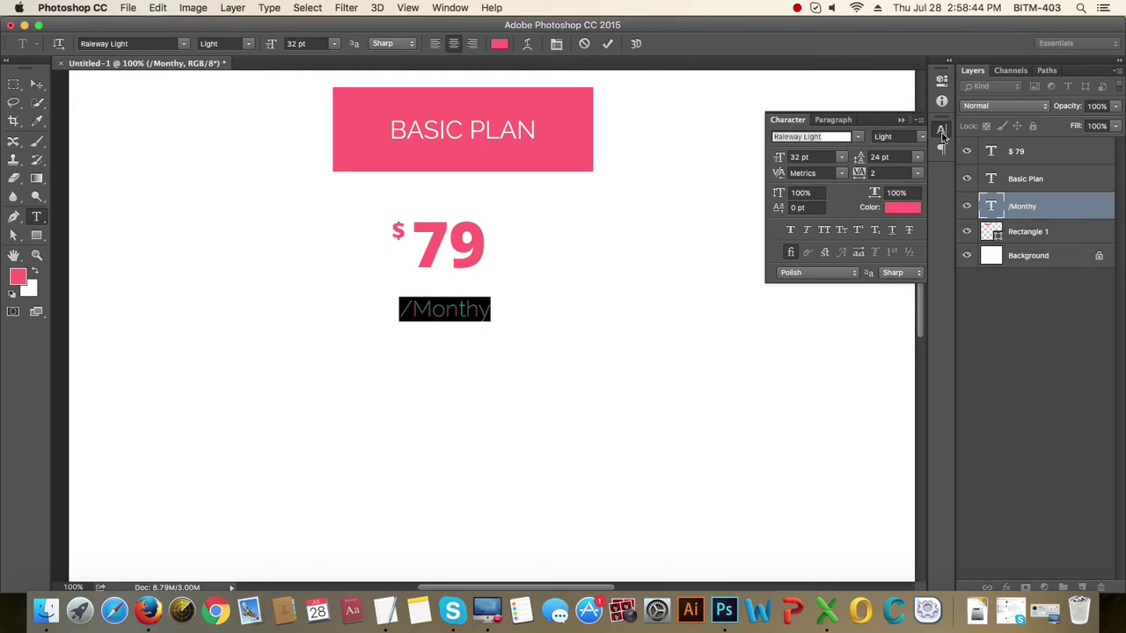
pyautogui.click(941, 131)
pyautogui.click(37, 84)
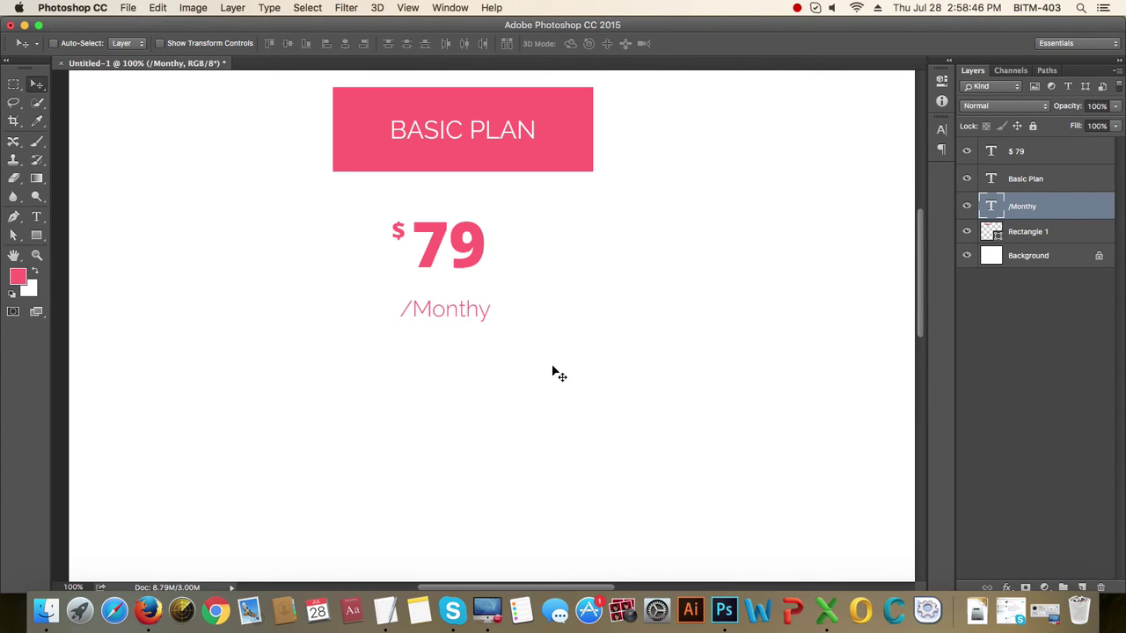
pyautogui.moveTo(460, 311); pyautogui.dragTo(464, 297)
# - Group the Basic Plan and Rectangle 1 layers as "Title" and bring the group to the top of the layer stack
pyautogui.click(1032, 234)
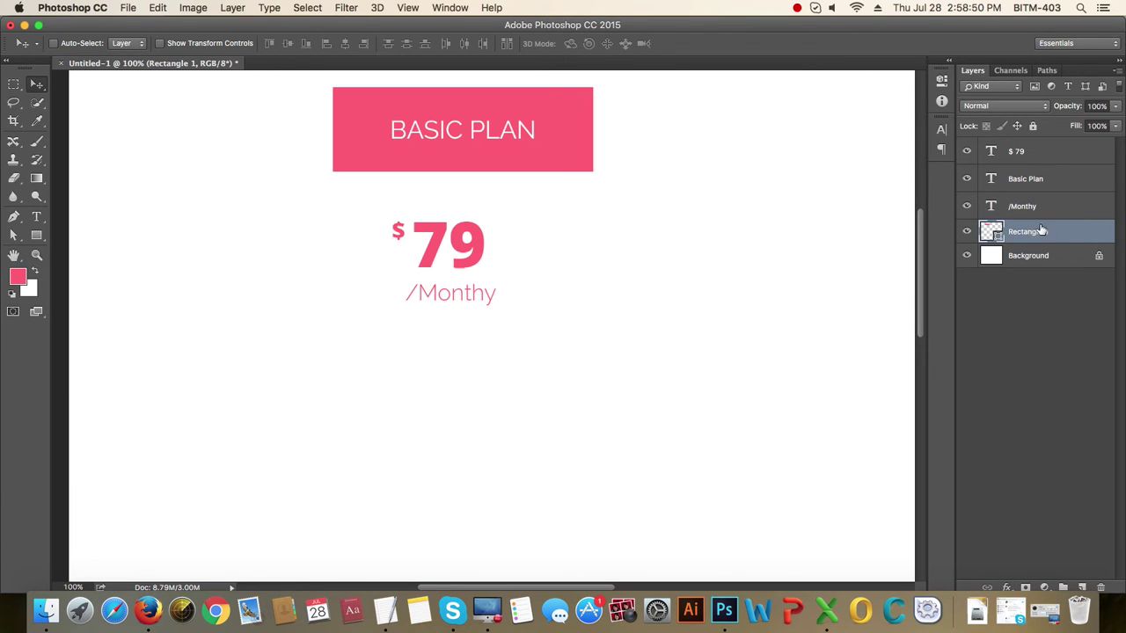
pyautogui.click(1049, 184)
pyautogui.moveTo(1029, 181); pyautogui.dragTo(1021, 225)
pyautogui.keyDown('shift'); pyautogui.click(1032, 234); pyautogui.keyUp('shift')
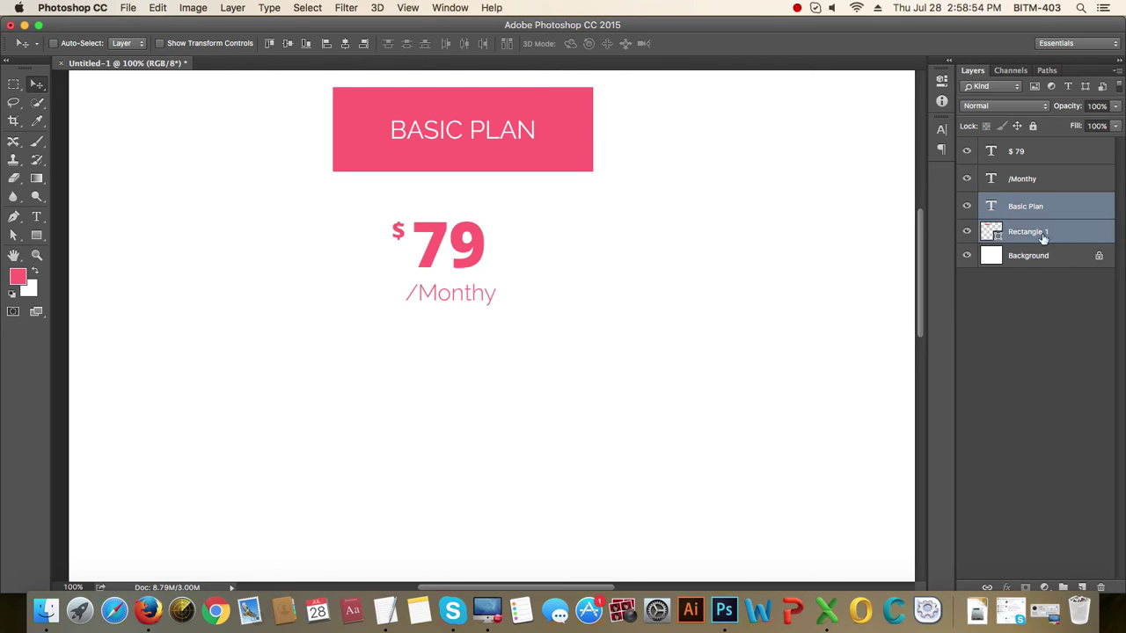
pyautogui.press('super+g')
pyautogui.doubleClick(1034, 207)
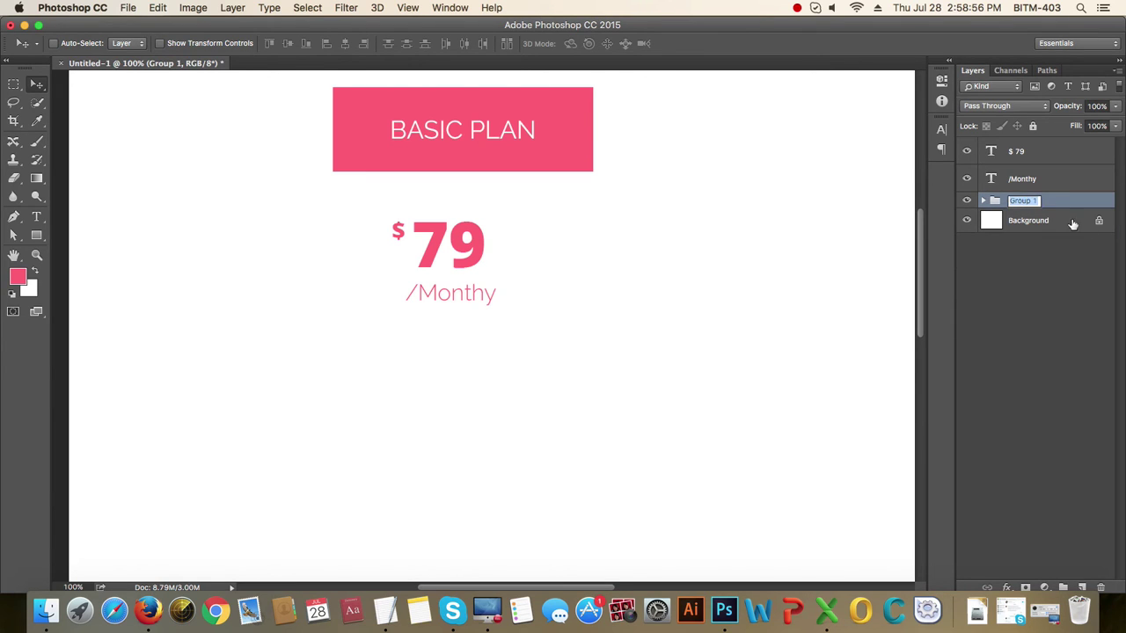
pyautogui.write('Title')
pyautogui.press('Return')
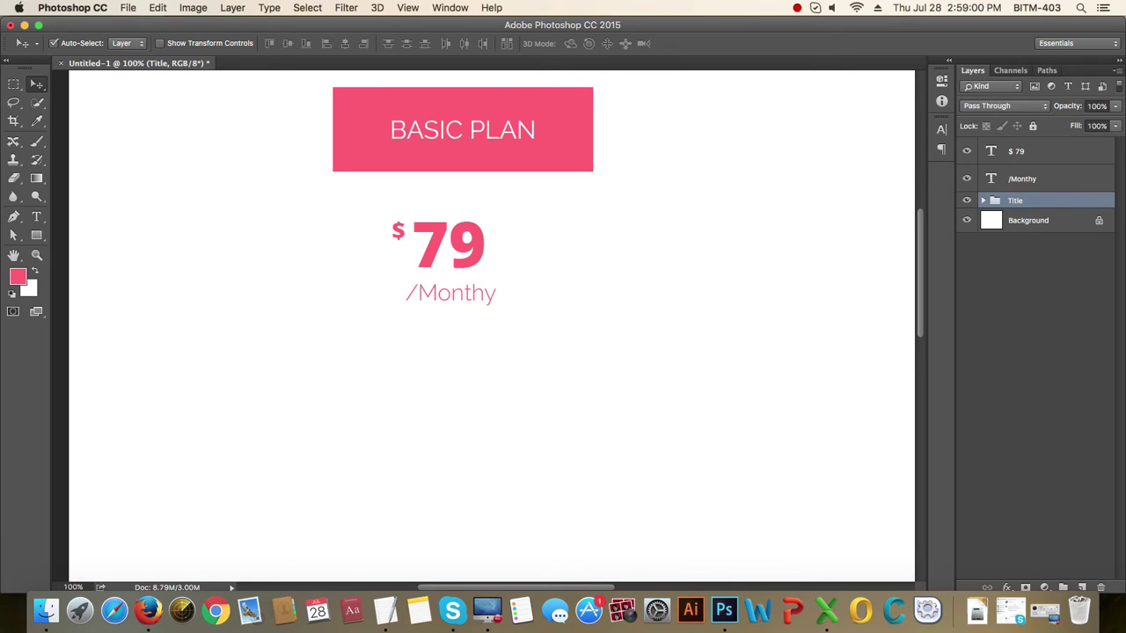
pyautogui.press('super+shift+bracketright')
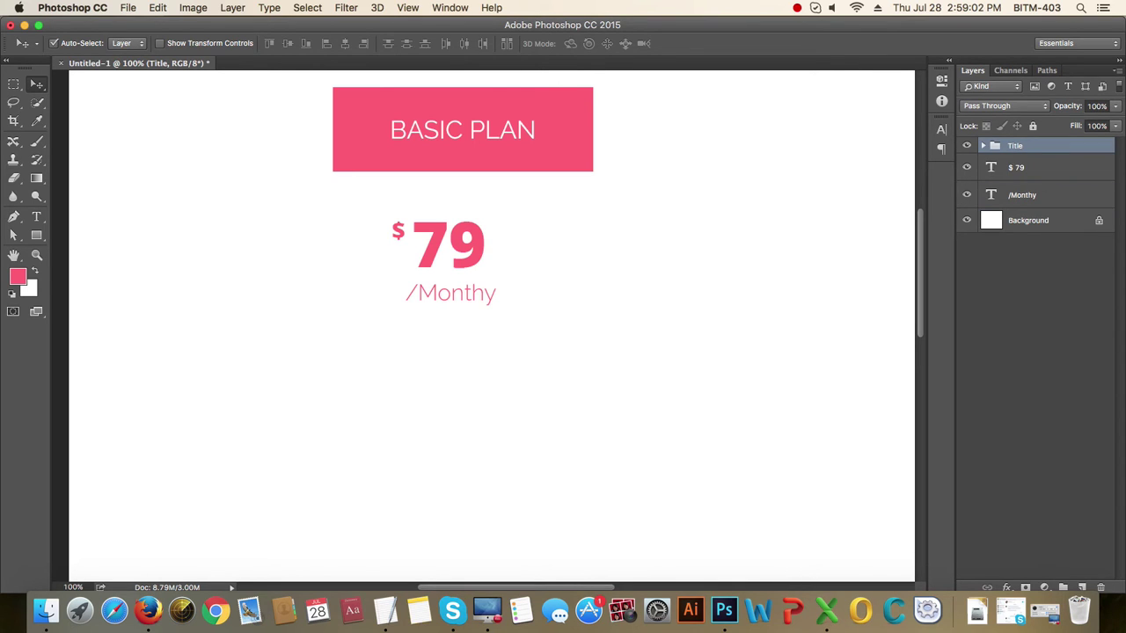
# - Center the "$ 79" and "/Monthy" texts horizontally on the pink header rectangle, using its outline as the selection
pyautogui.click(1021, 173)
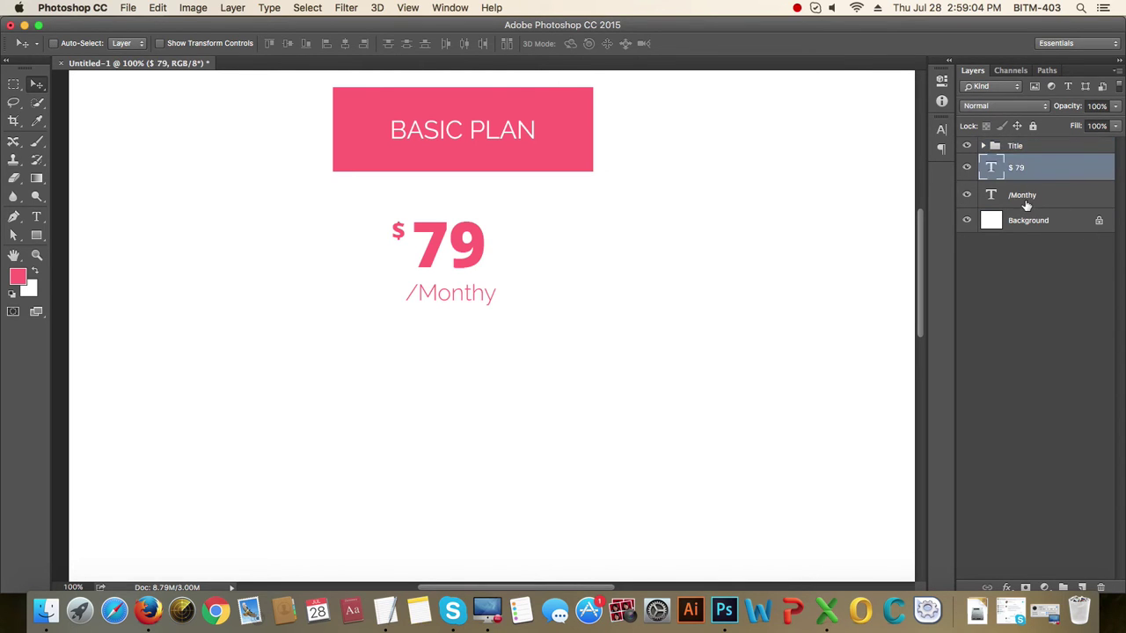
pyautogui.click(1027, 202)
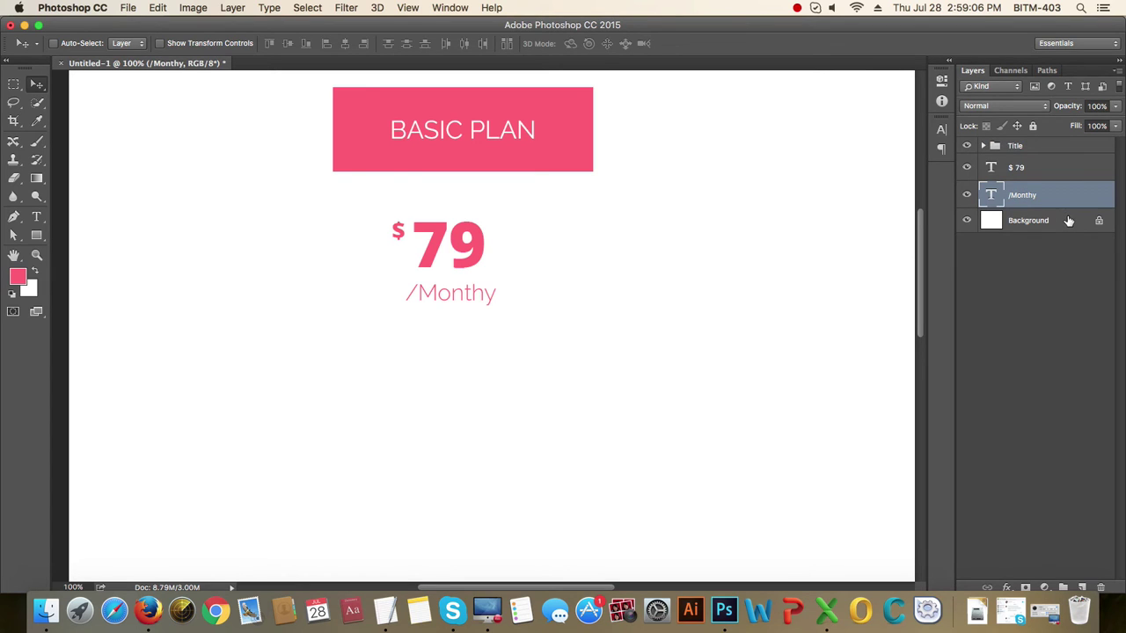
pyautogui.click(985, 146)
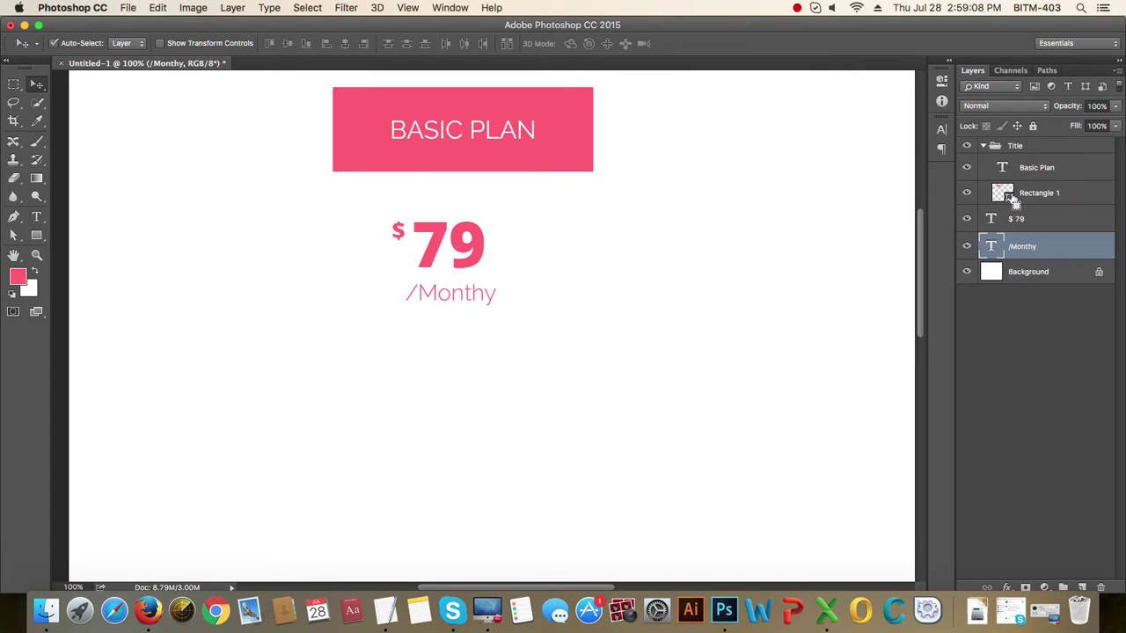
pyautogui.keyDown('super'); pyautogui.click(1008, 198); pyautogui.keyUp('super')
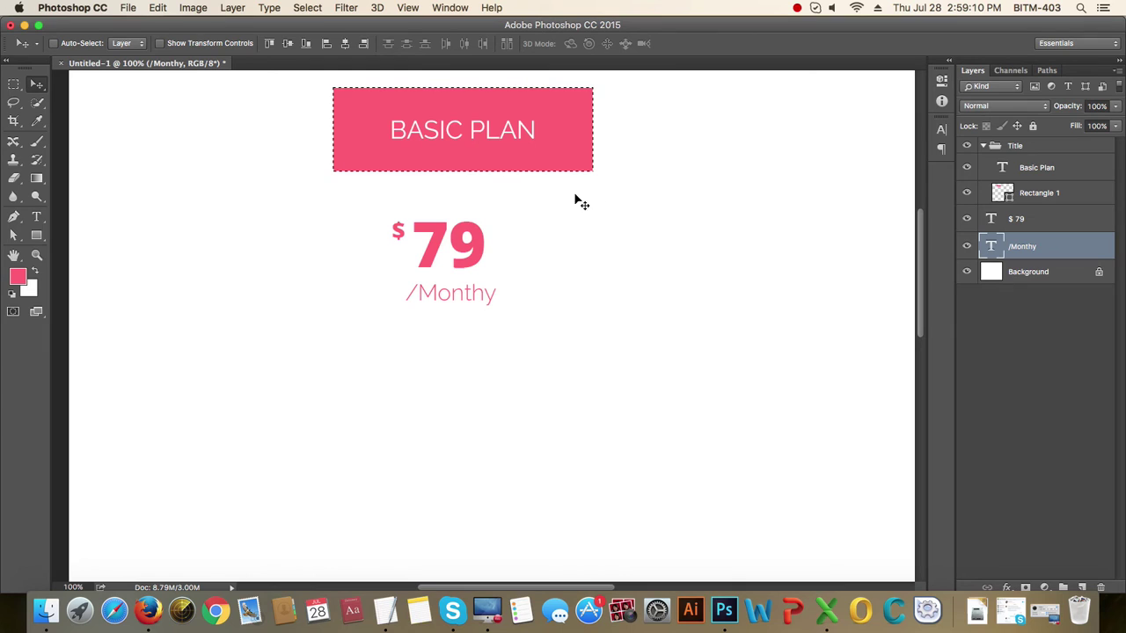
pyautogui.click(1021, 219)
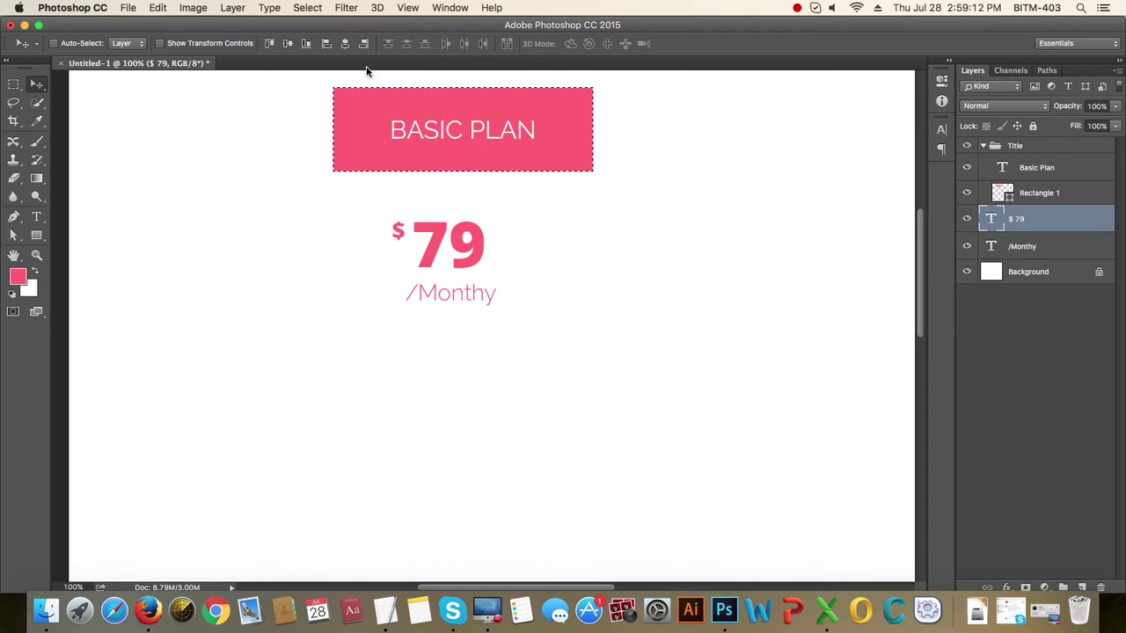
pyautogui.click(345, 43)
pyautogui.click(1022, 246)
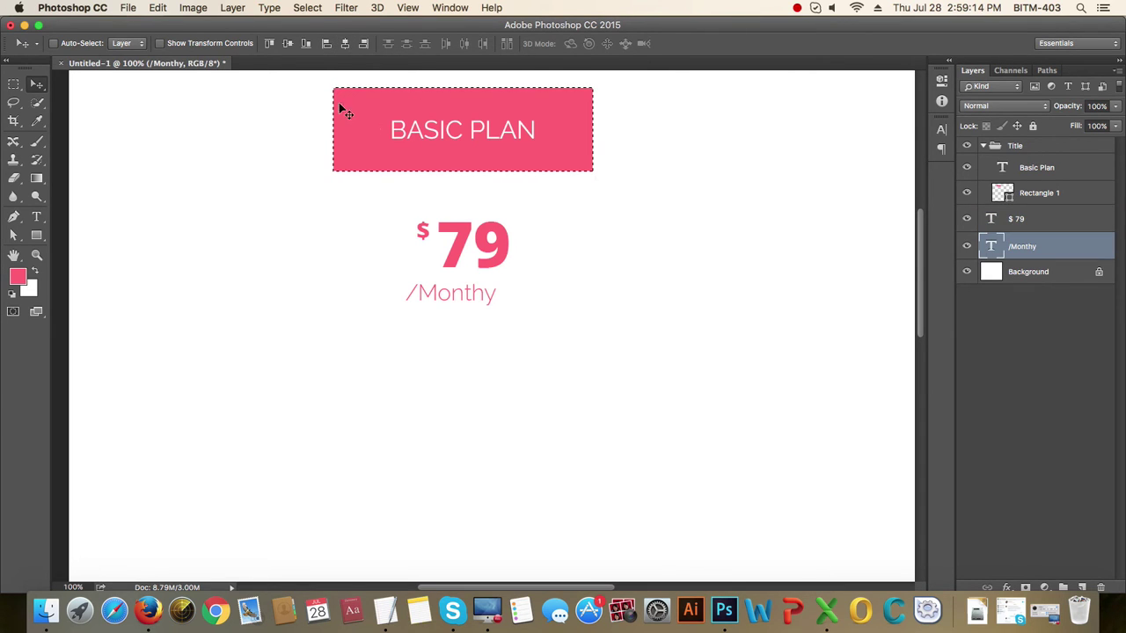
pyautogui.click(346, 44)
pyautogui.press('super+d')
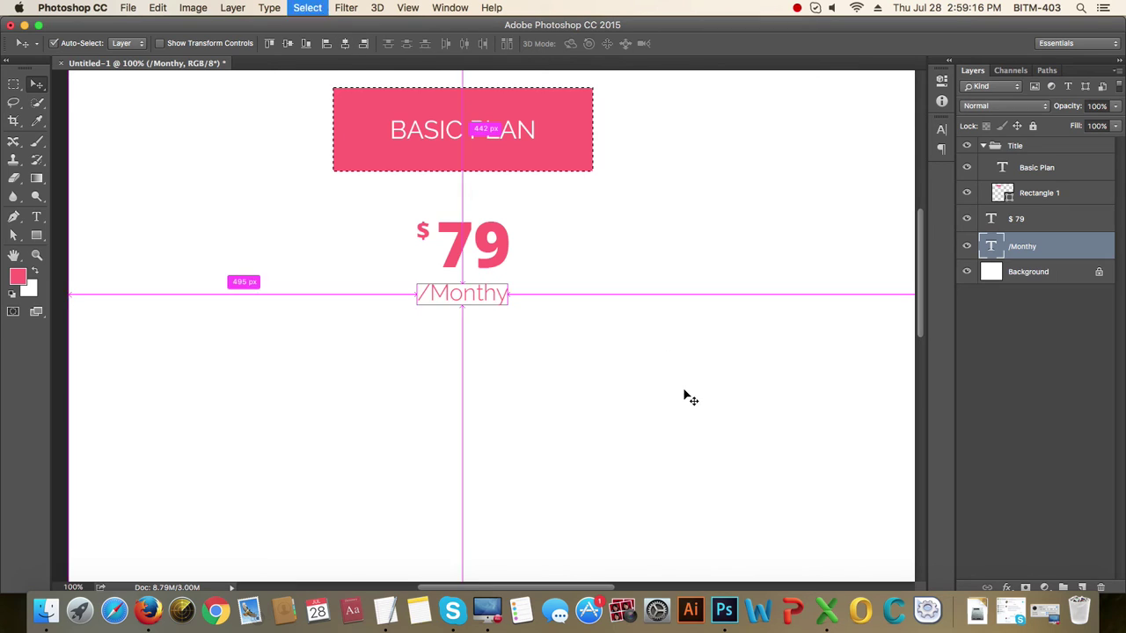
pyautogui.click(983, 145)
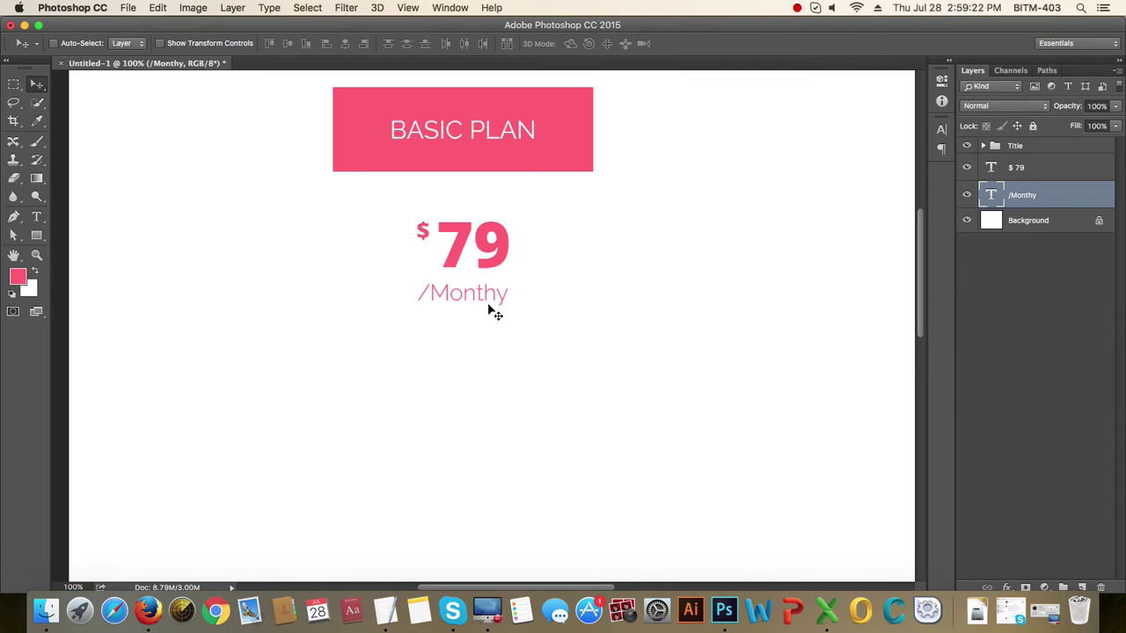
# - Recolor the "/Monthy" text to a neutral dark gray
pyautogui.press('t')
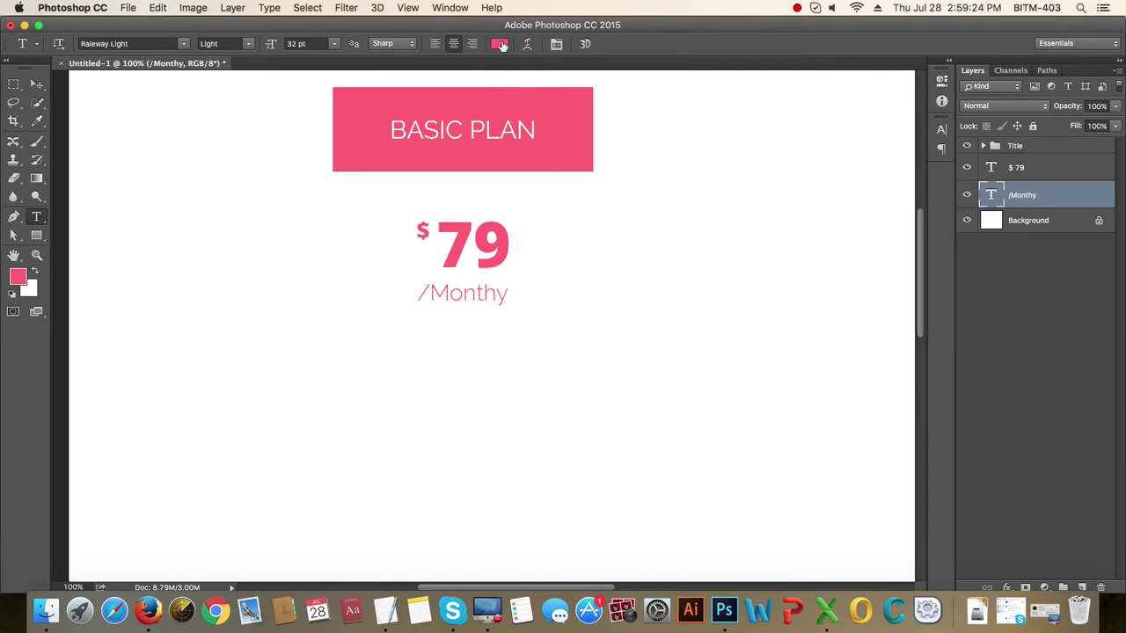
pyautogui.click(499, 46)
pyautogui.moveTo(702, 386)
pyautogui.mouseDown()
pyautogui.moveTo(665, 387)
pyautogui.moveTo(664, 402)
pyautogui.mouseUp()
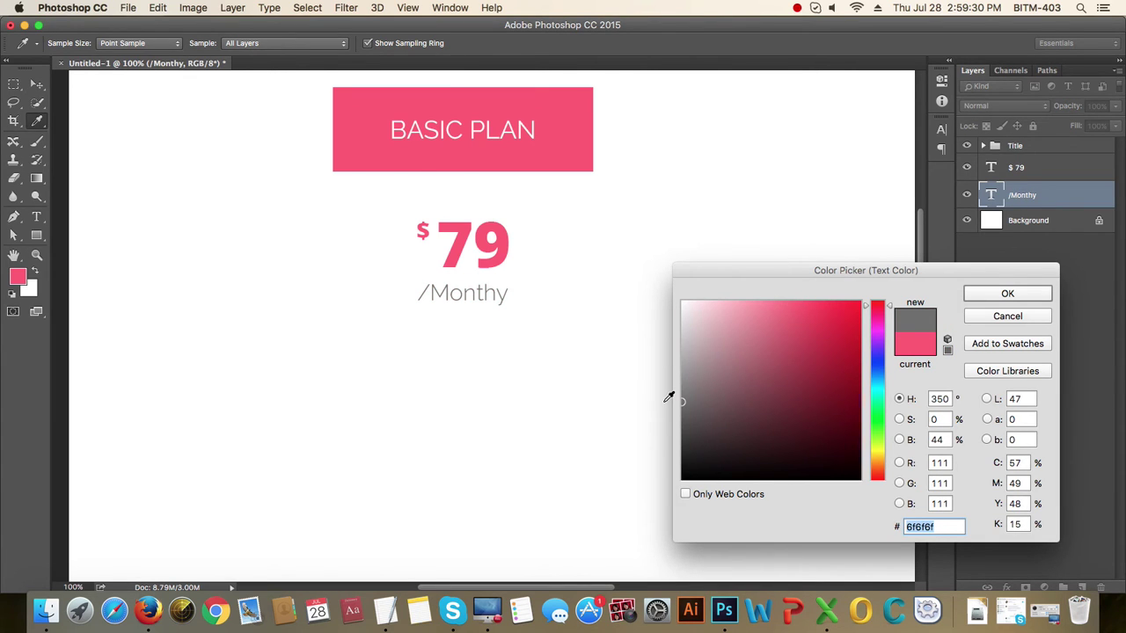
pyautogui.press('Return')
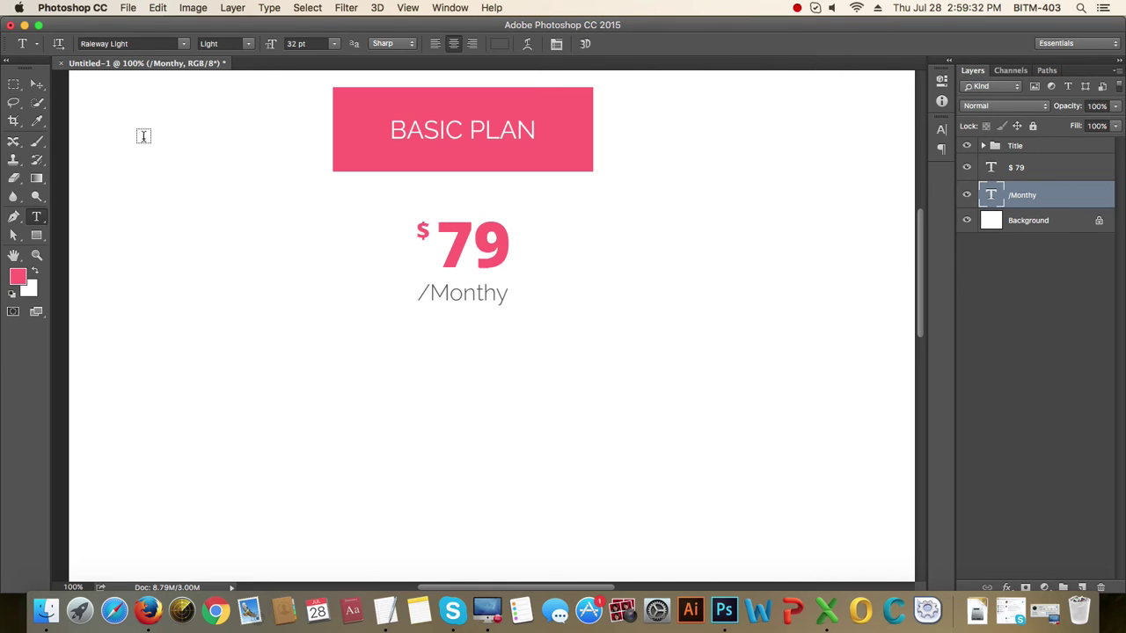
pyautogui.click(37, 85)
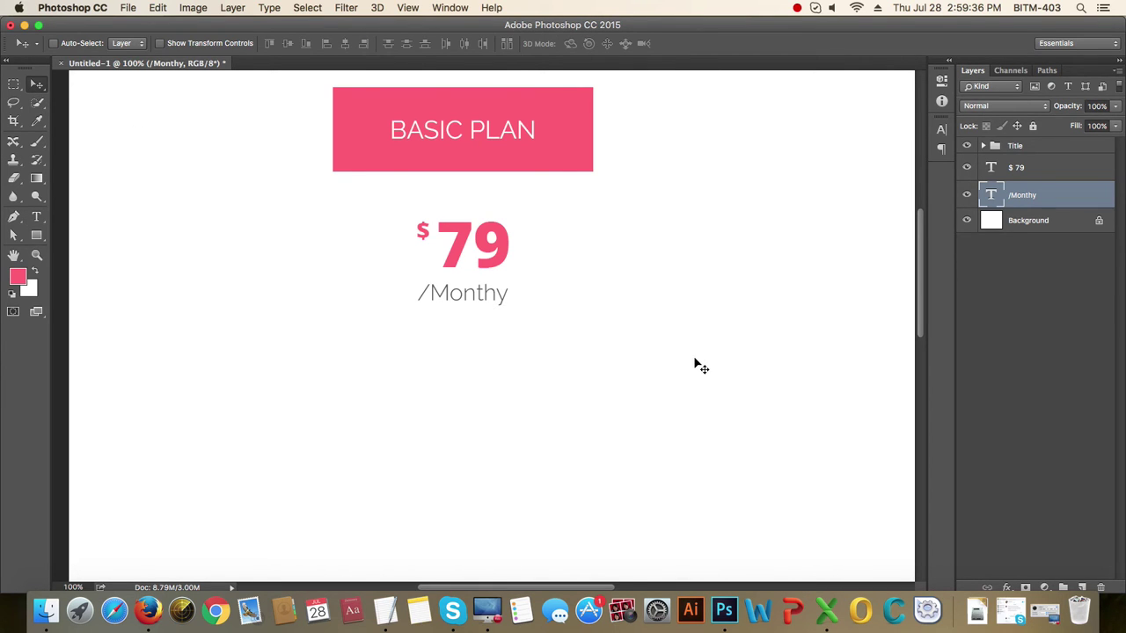
# - Show the column grid guides around the pricing table
pyautogui.press('super')
pyautogui.keyDown('alt'); pyautogui.click(534, 337); pyautogui.keyUp('alt')
pyautogui.keyDown('alt'); pyautogui.click(534, 337); pyautogui.keyUp('alt')
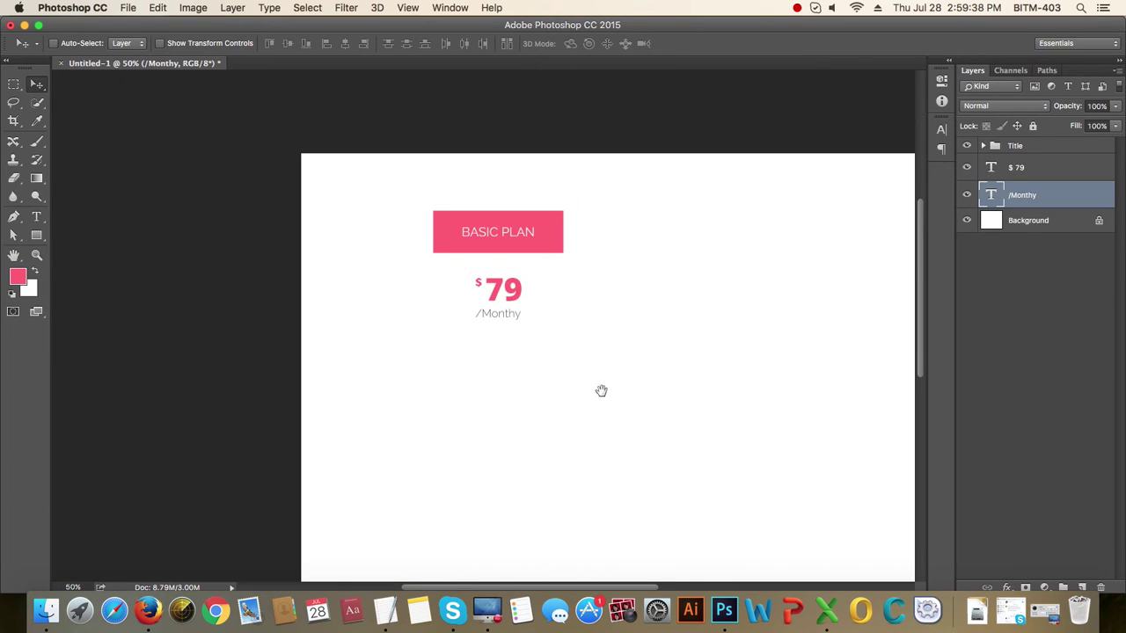
pyautogui.press('super+semicolon')
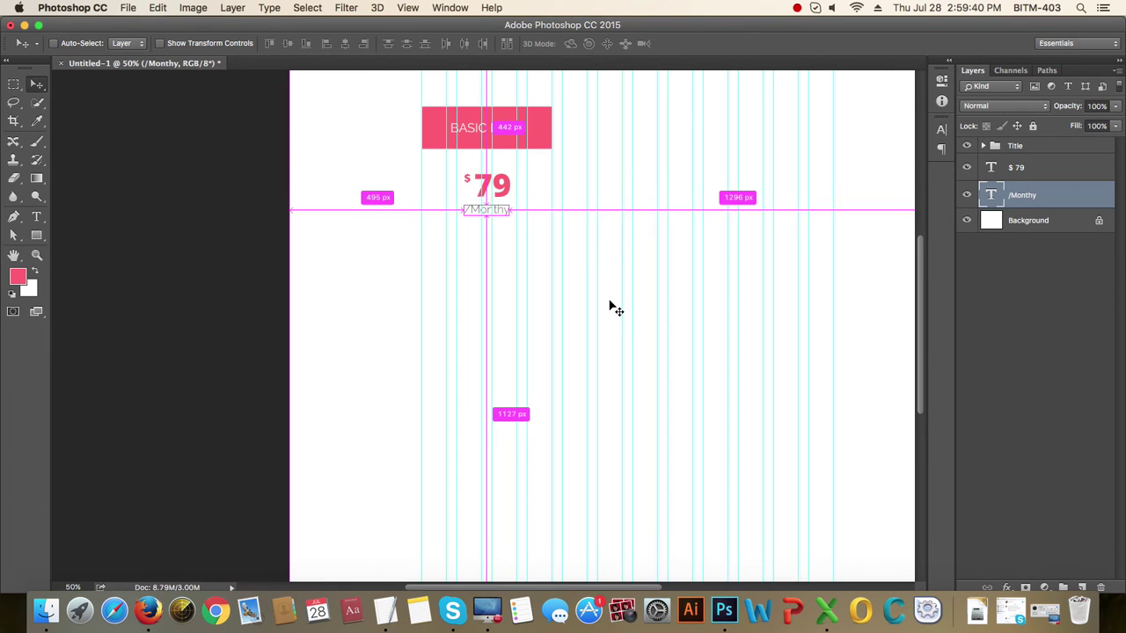
pyautogui.scroll(5, 525, 279)
pyautogui.moveTo(525, 252); pyautogui.dragTo(528, 377)
# - Create a text box below "/Monthy" spanning the header's four columns, containing "Unlimited Space"
pyautogui.press('t')
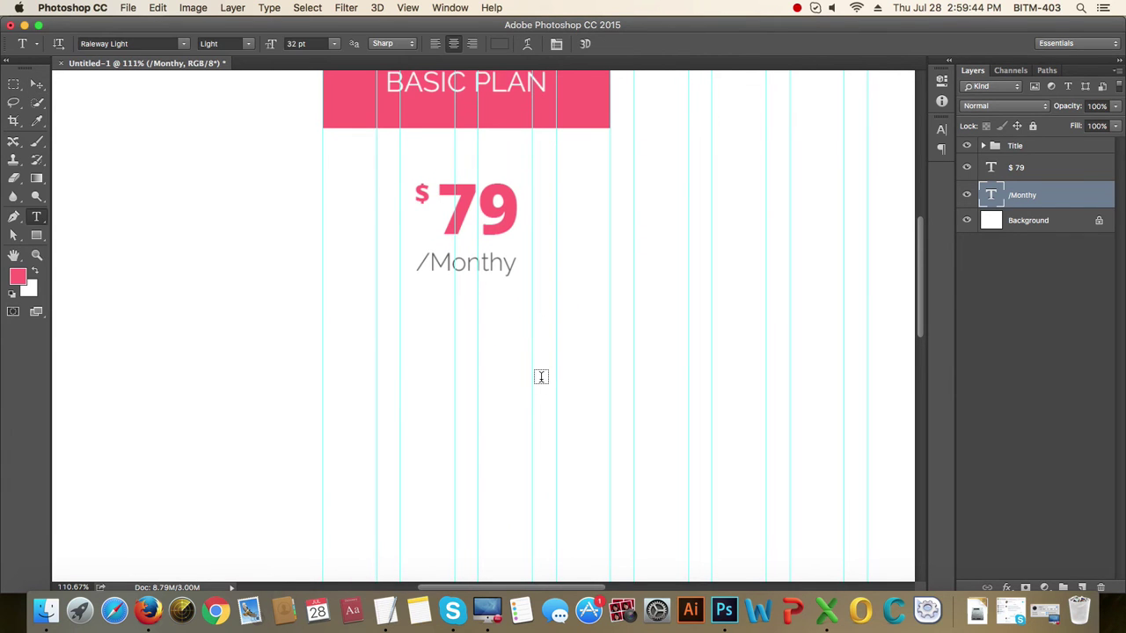
pyautogui.moveTo(377, 319); pyautogui.dragTo(611, 535)
pyautogui.scroll(-5, 385, 334)
pyautogui.moveTo(378, 321); pyautogui.dragTo(322, 320)
pyautogui.write('U')
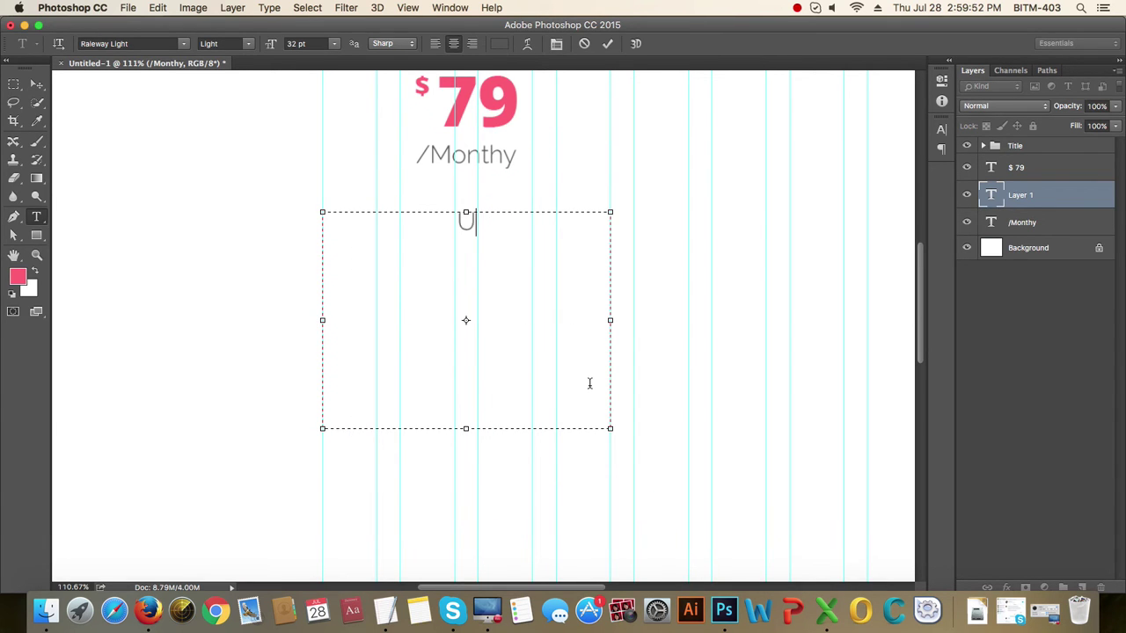
pyautogui.write('nlimited ')
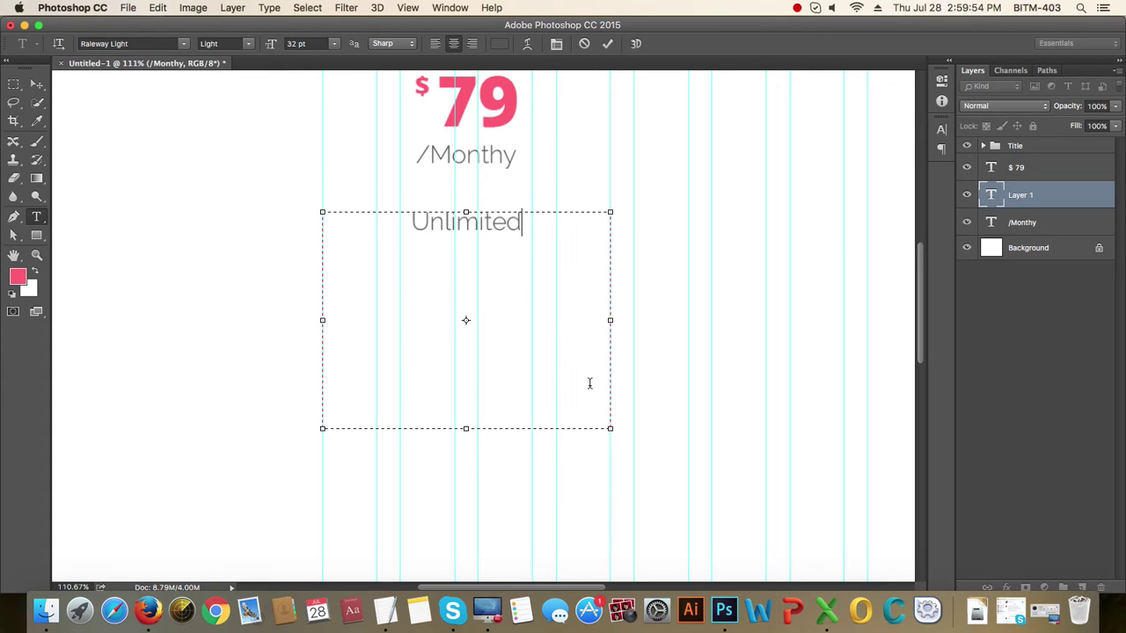
pyautogui.write('Space')
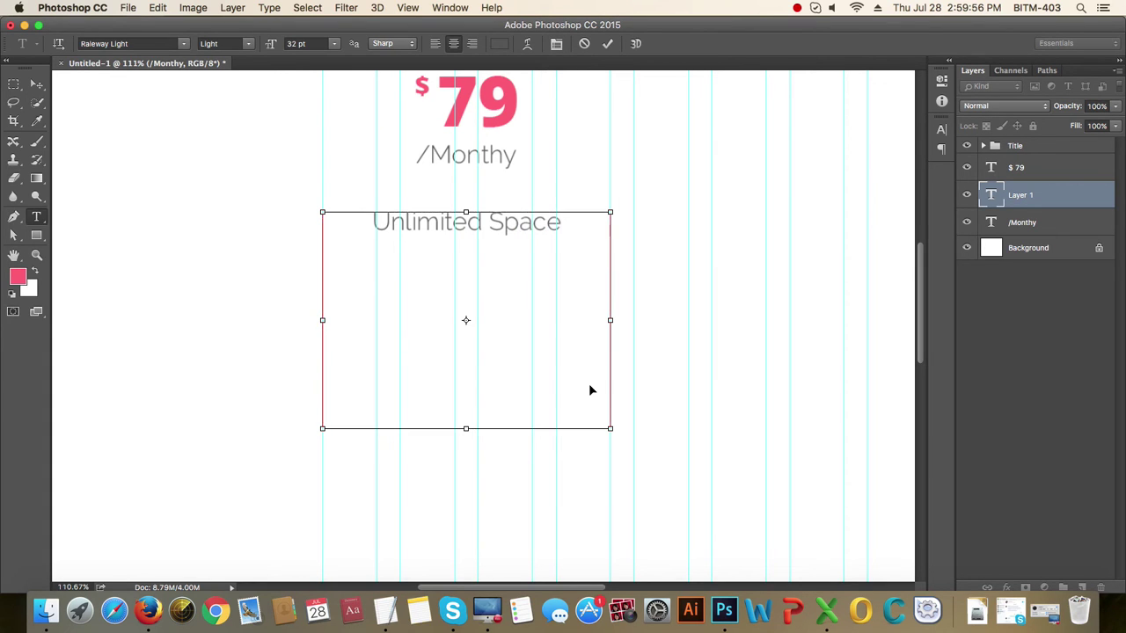
# - Format the "Unlimited Space" text as 16 pt Raleway Regular
pyautogui.press('super+a')
pyautogui.click(318, 44)
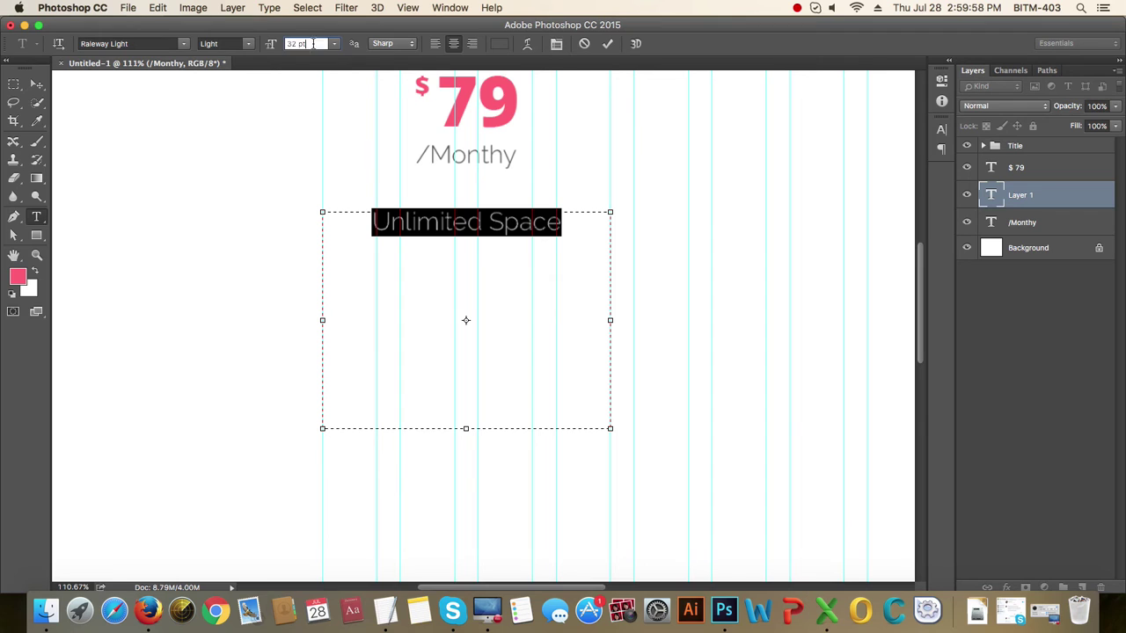
pyautogui.write('16')
pyautogui.press('Return')
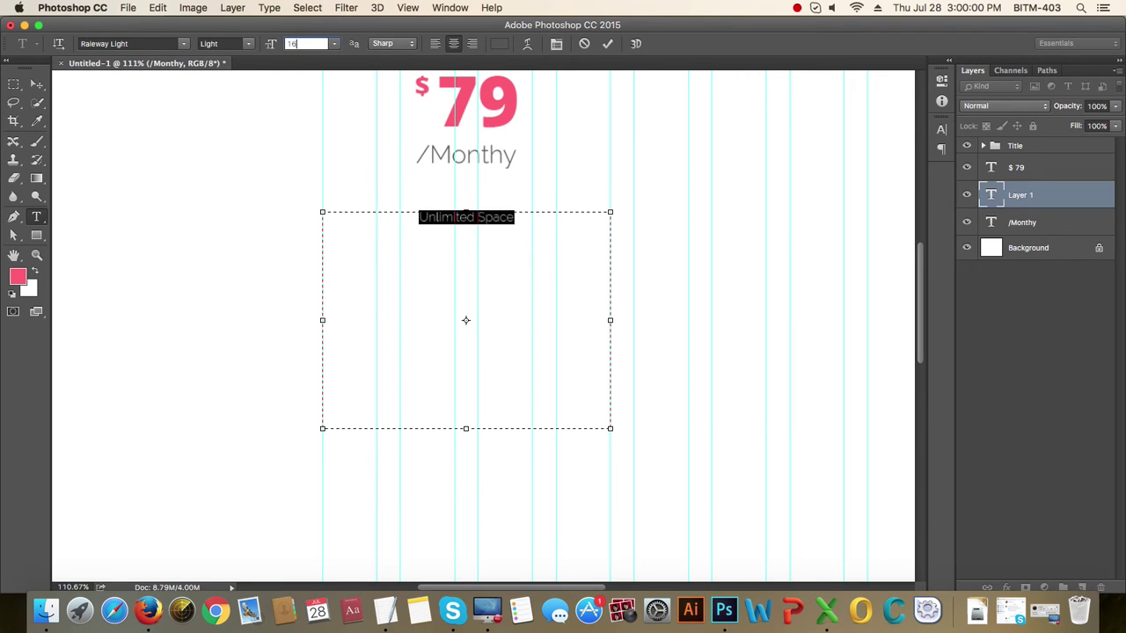
pyautogui.click(248, 44)
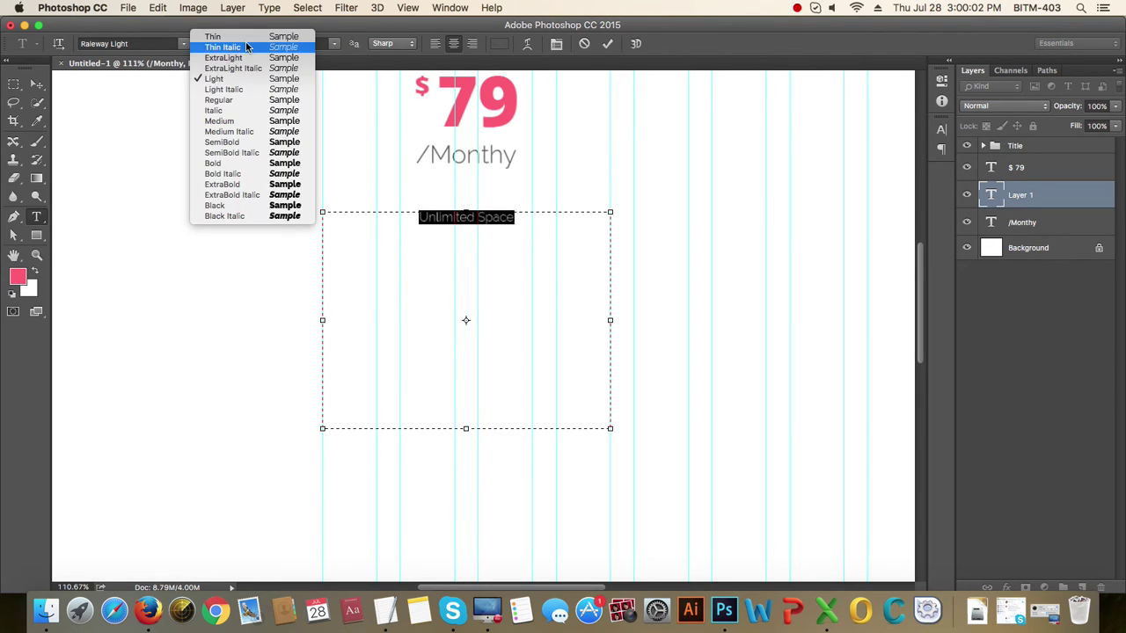
pyautogui.click(255, 101)
# - Add "Unlimited Domain" as a second line below "Unlimited Space" and set both lines' leading to 42 pt
pyautogui.click(537, 222)
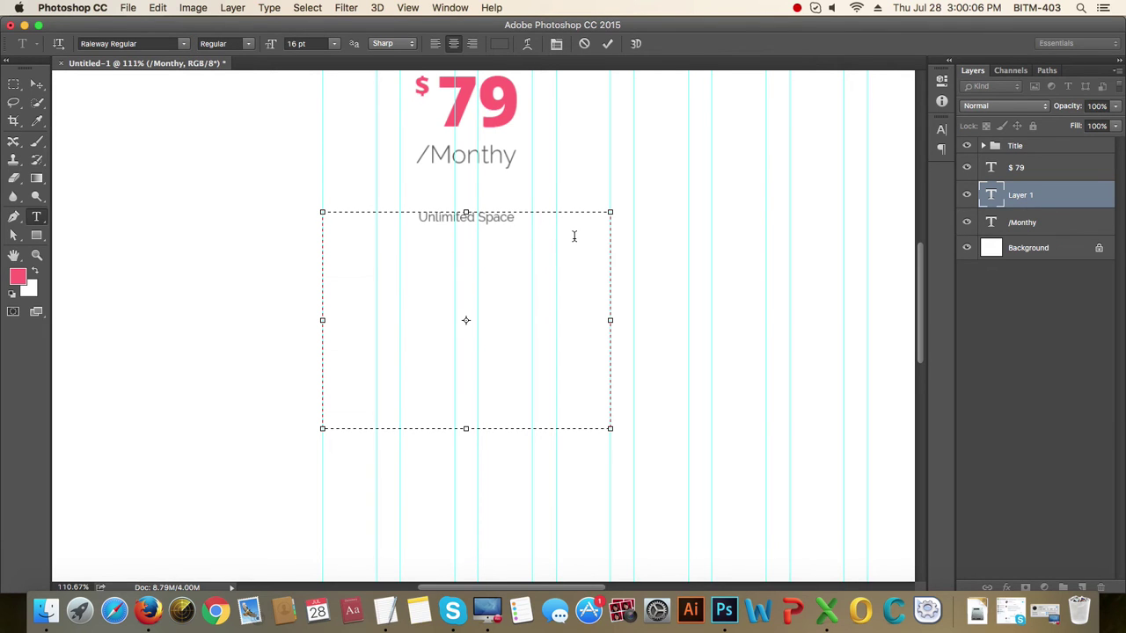
pyautogui.write('Unlimited Domain')
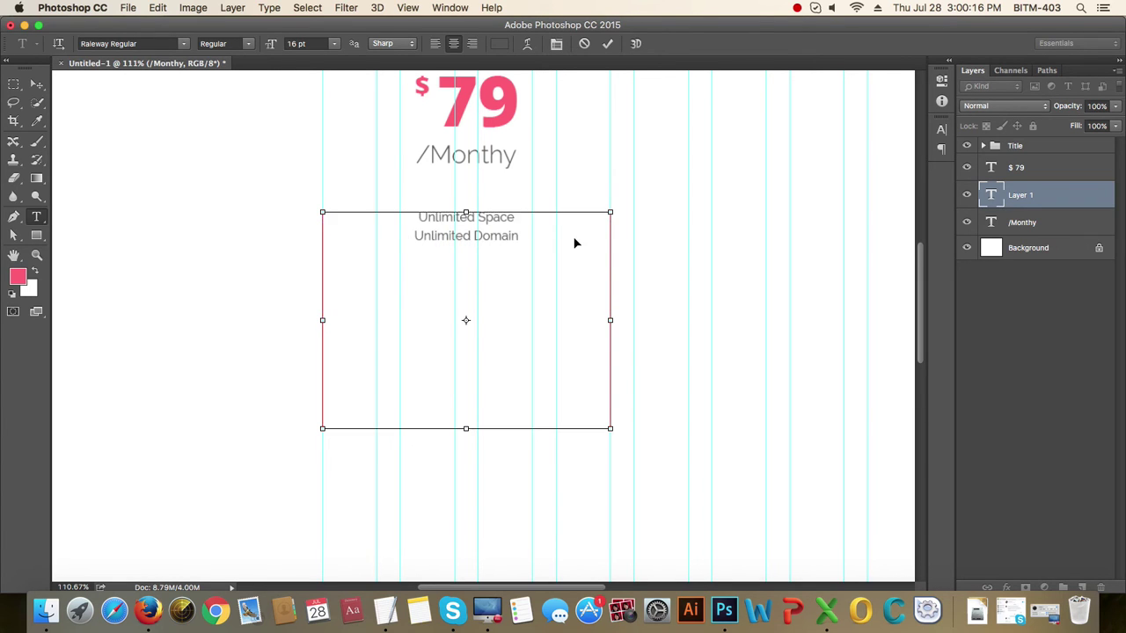
pyautogui.press('super+a')
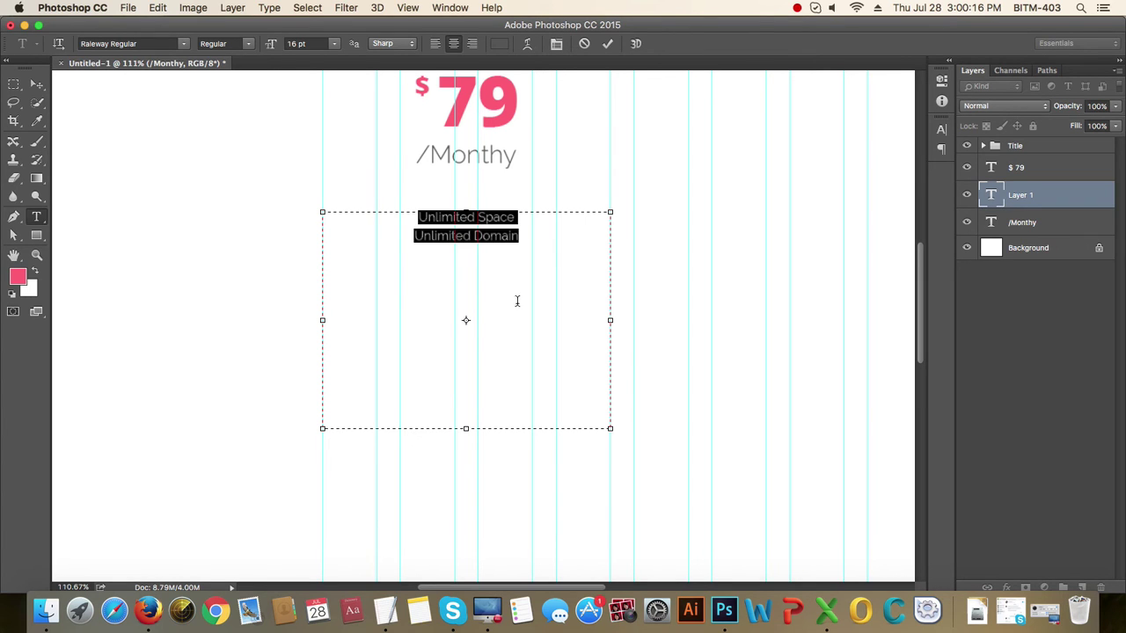
pyautogui.press('super+t')
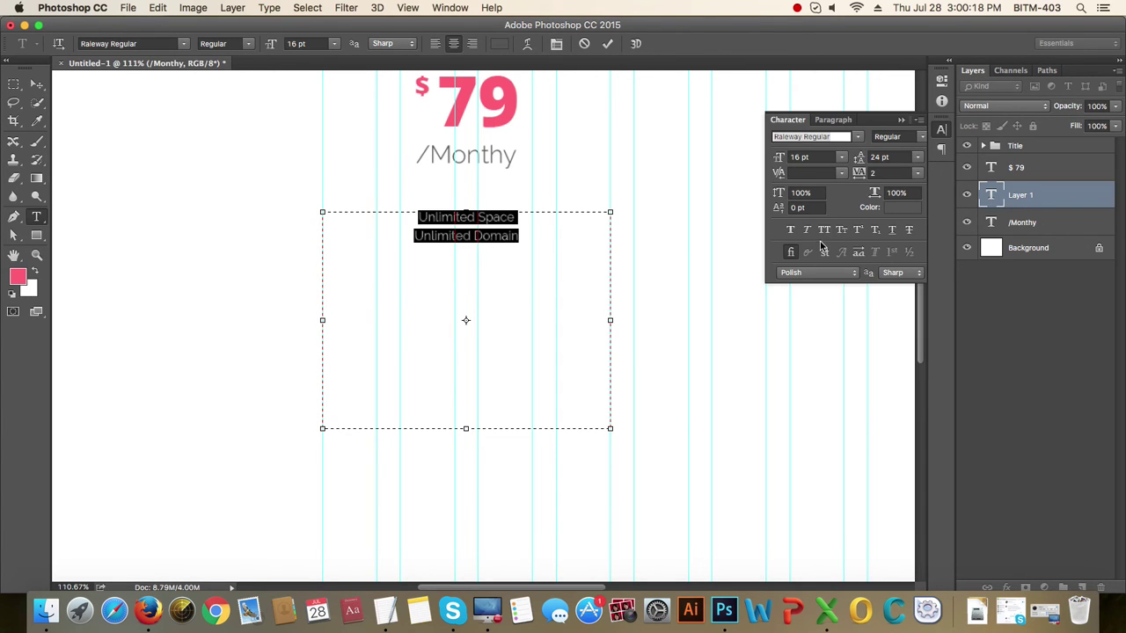
pyautogui.click(514, 236)
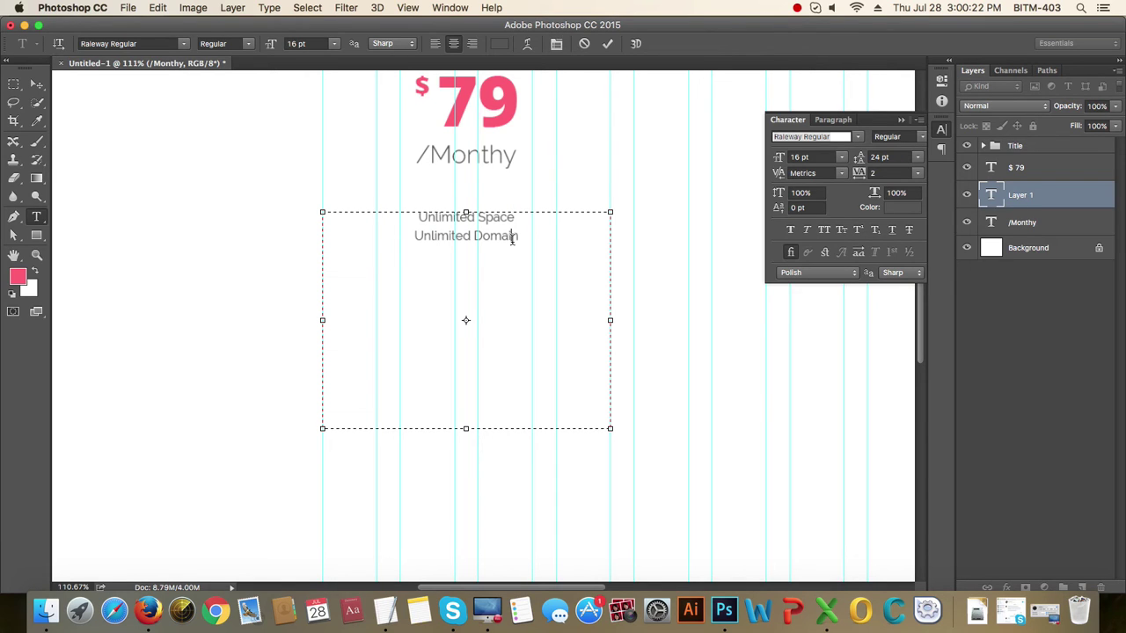
pyautogui.moveTo(519, 235); pyautogui.dragTo(412, 218)
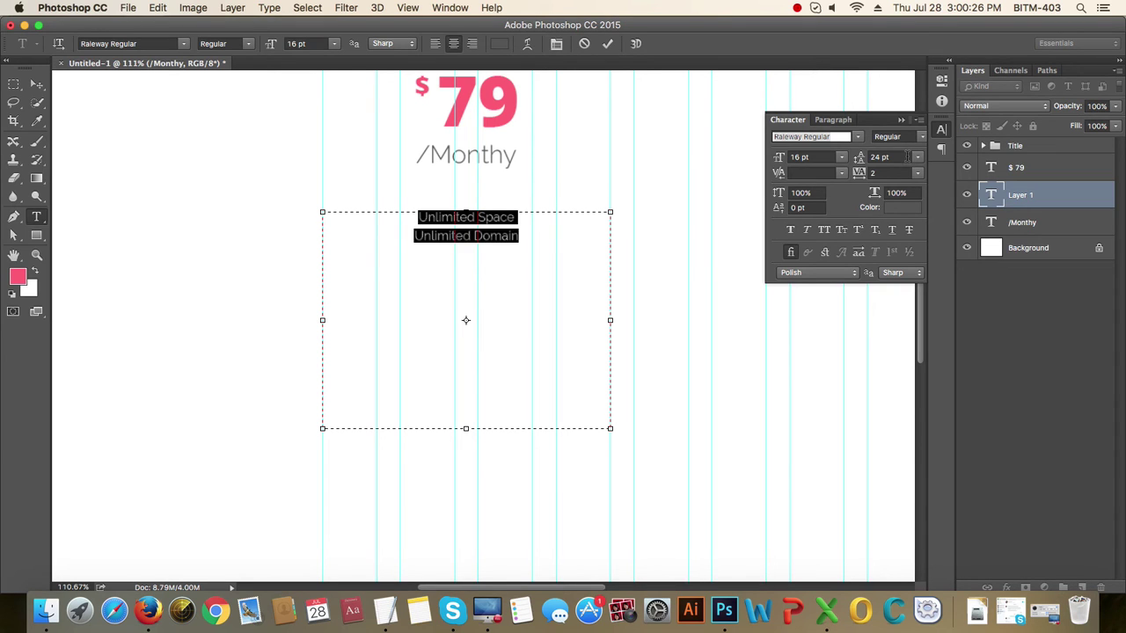
pyautogui.press('Tab')
pyautogui.write('42')
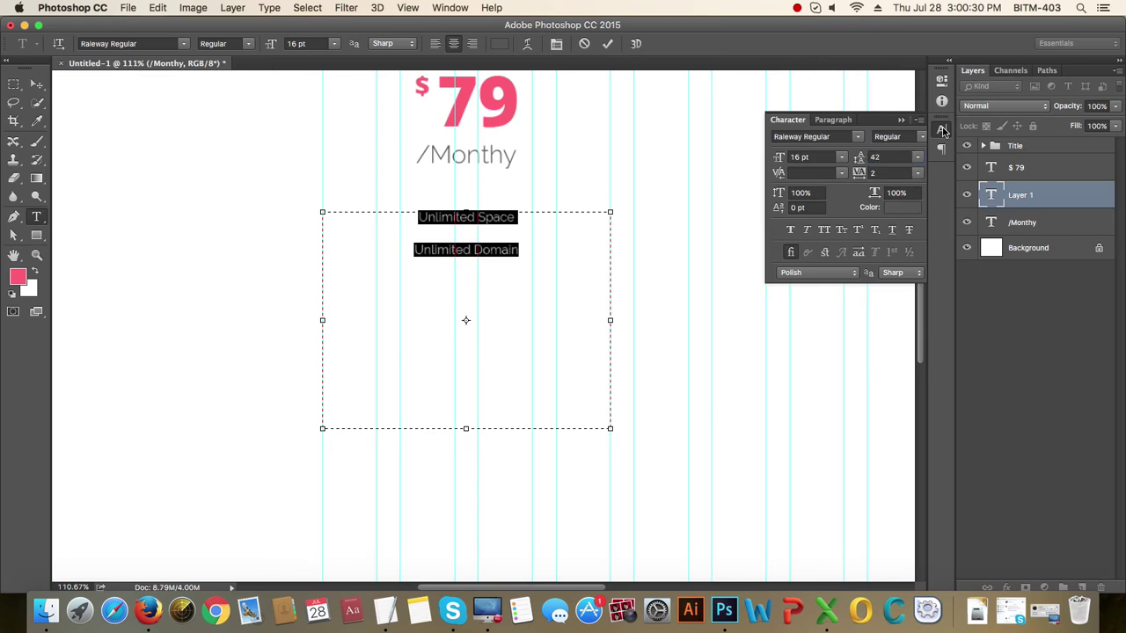
pyautogui.click(941, 129)
pyautogui.click(545, 252)
pyautogui.click(37, 84)
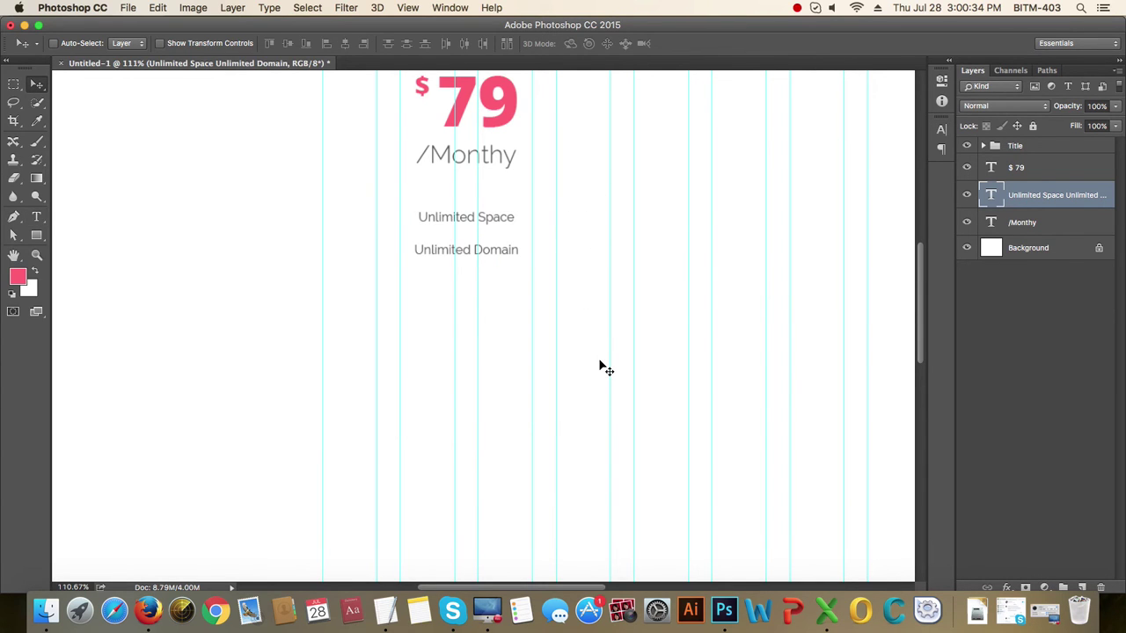
# - Extend the feature list with the lines "50 Database", "100 Email", "200 List", "50 SQL" and "90 User"
pyautogui.press('super+semicolon')
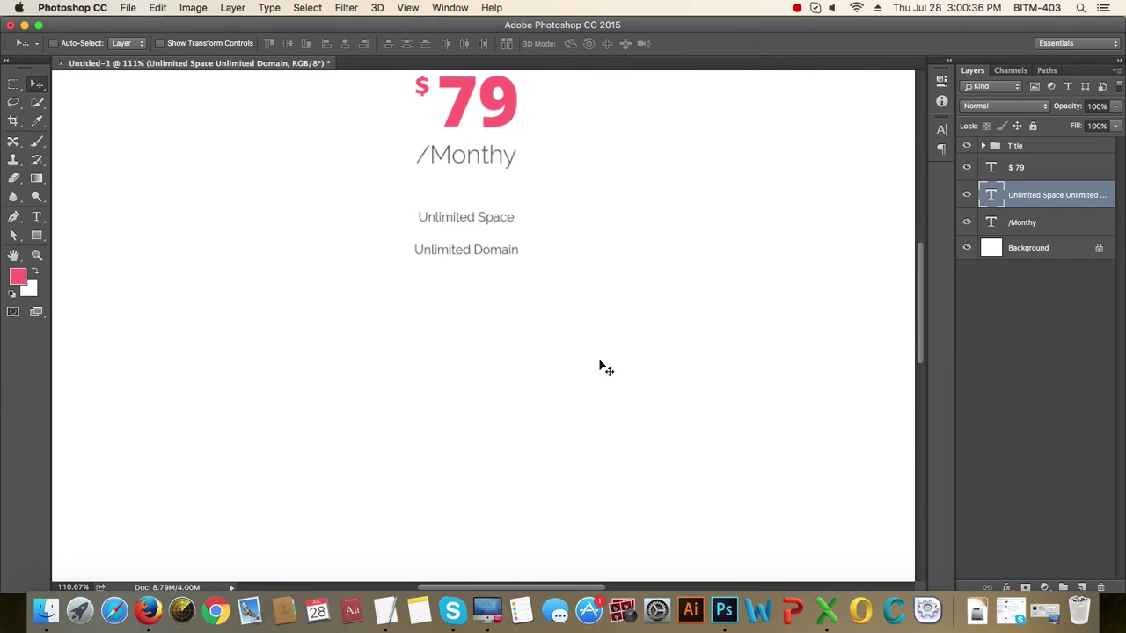
pyautogui.press('super+semicolon')
pyautogui.press('t')
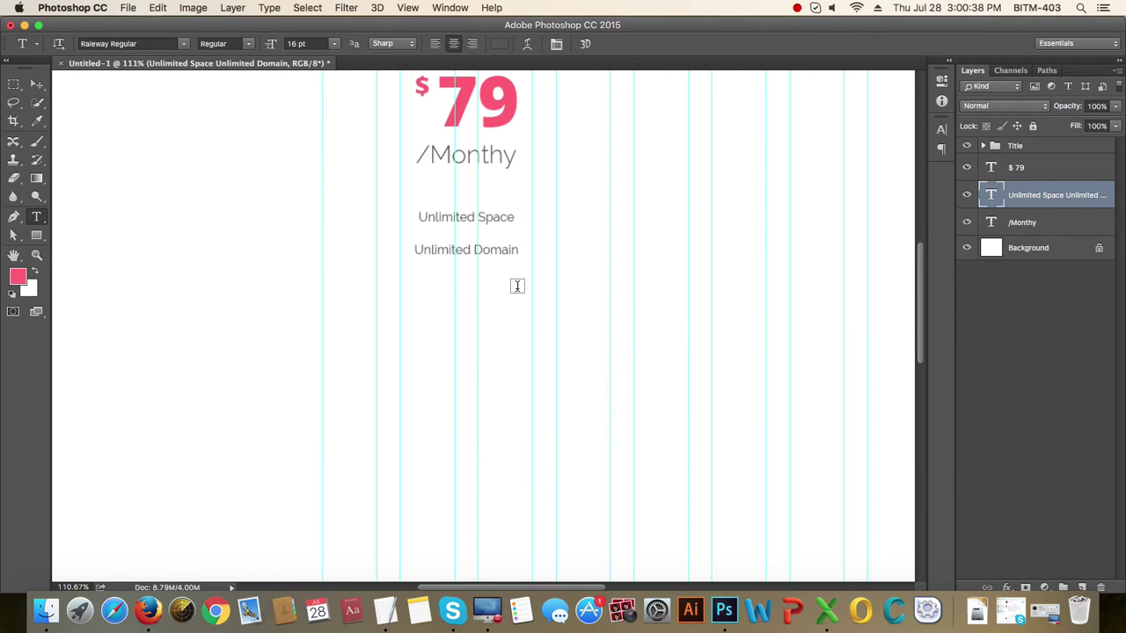
pyautogui.click(488, 248)
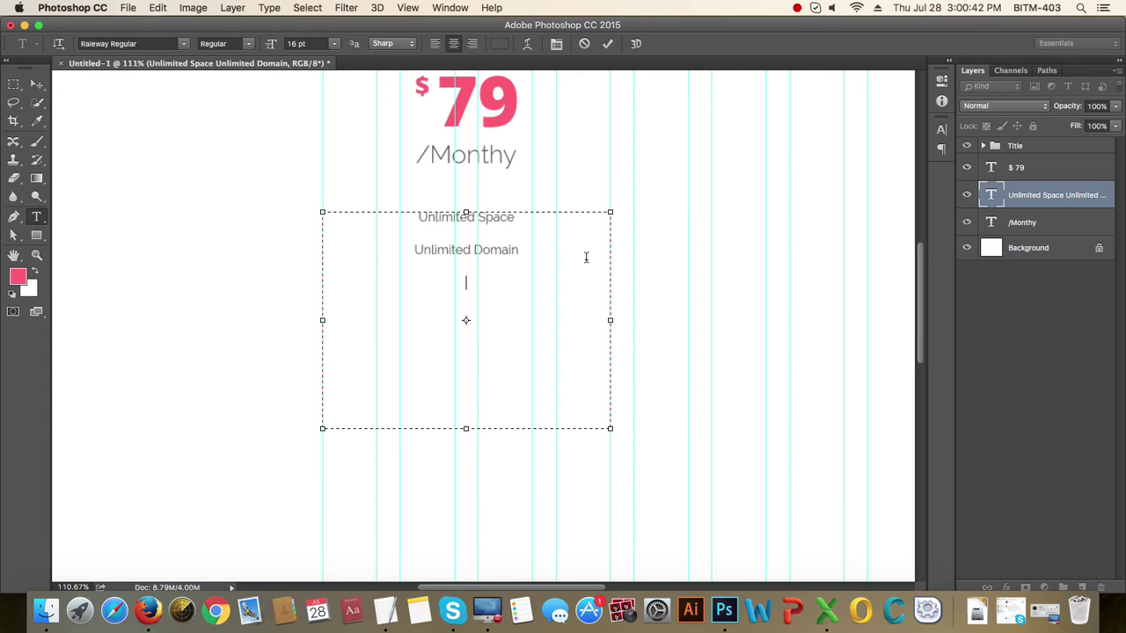
pyautogui.write('50 Database 100 ')
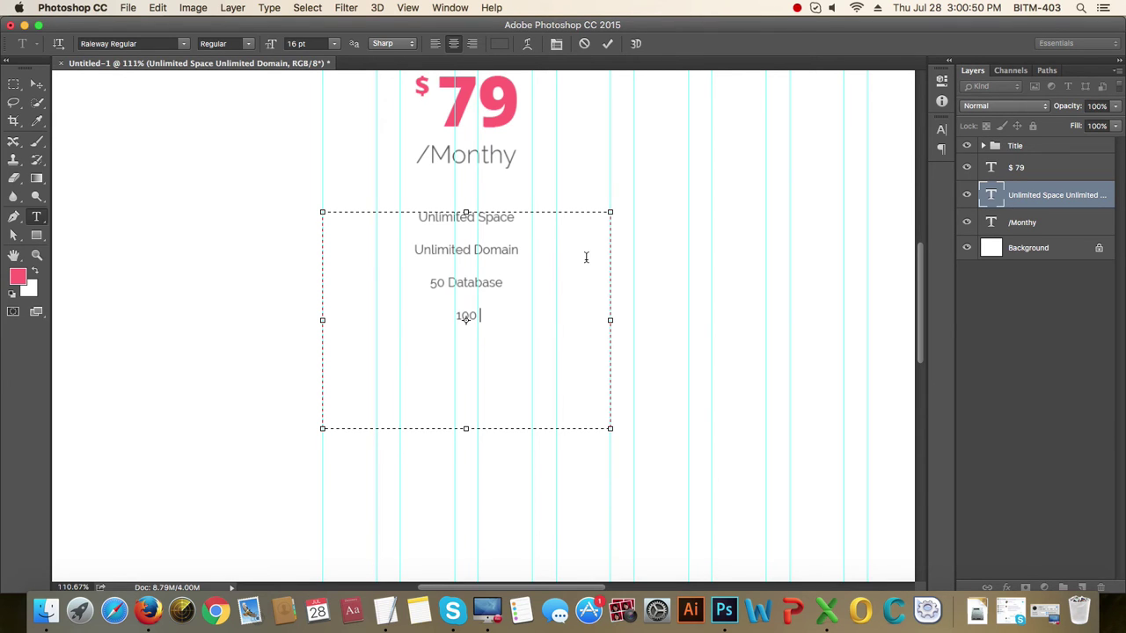
pyautogui.write('Email ')
pyautogui.write('200')
pyautogui.write(' Lis')
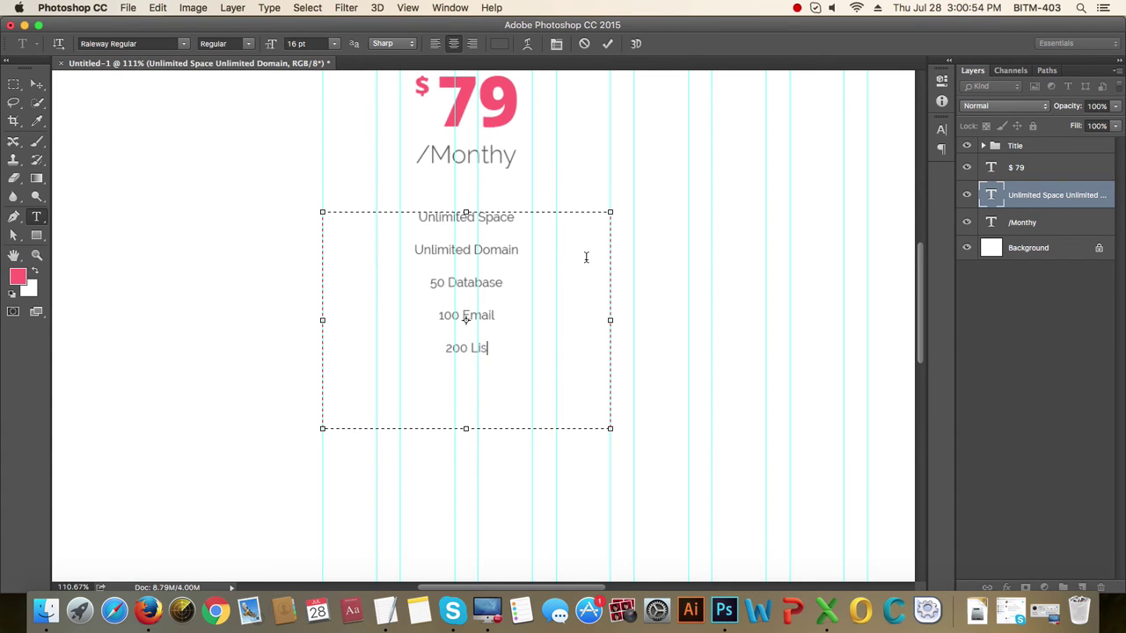
pyautogui.write('t 50')
pyautogui.write(' SQL ')
pyautogui.write('90 User')
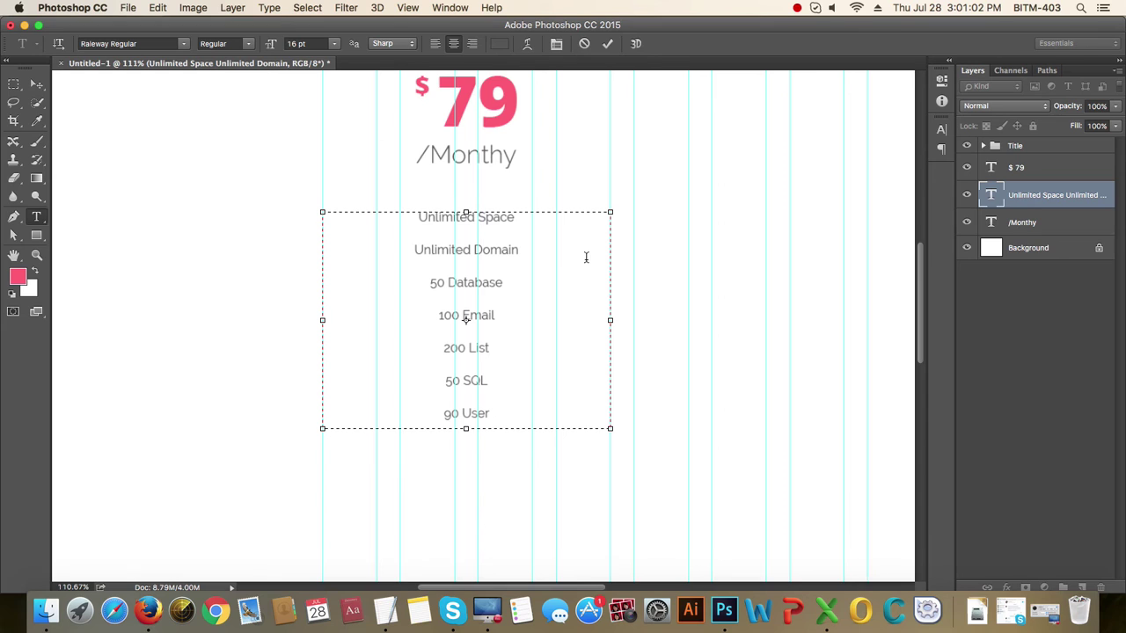
pyautogui.click(37, 85)
# - Hide the column grid guides around the pricing table
pyautogui.press('super+semicolon')
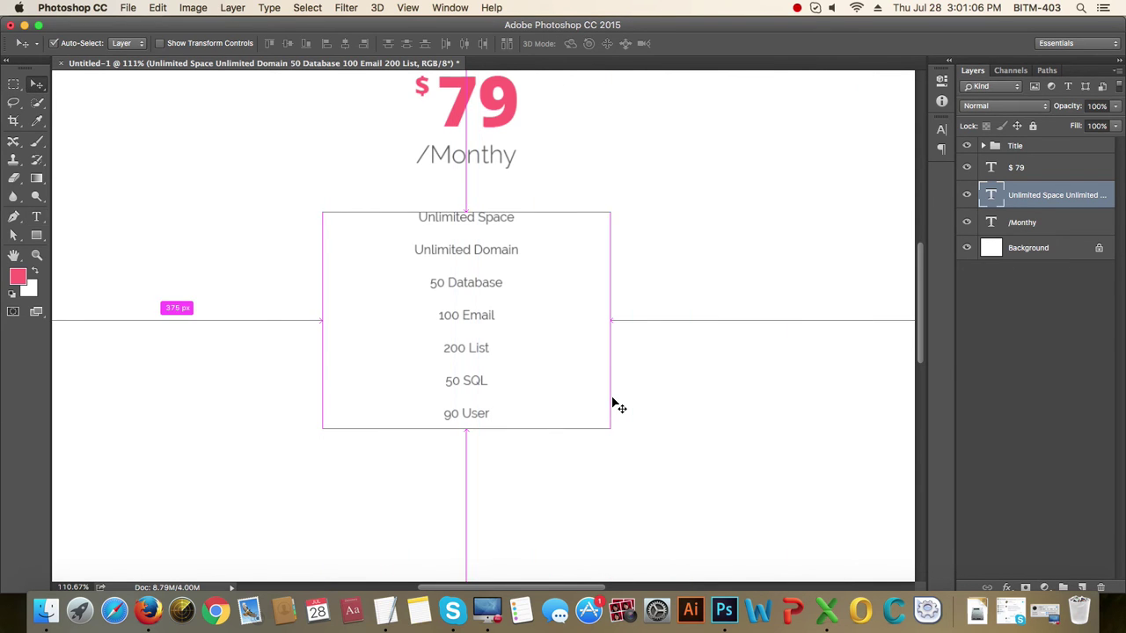
pyautogui.press('super+semicolon')
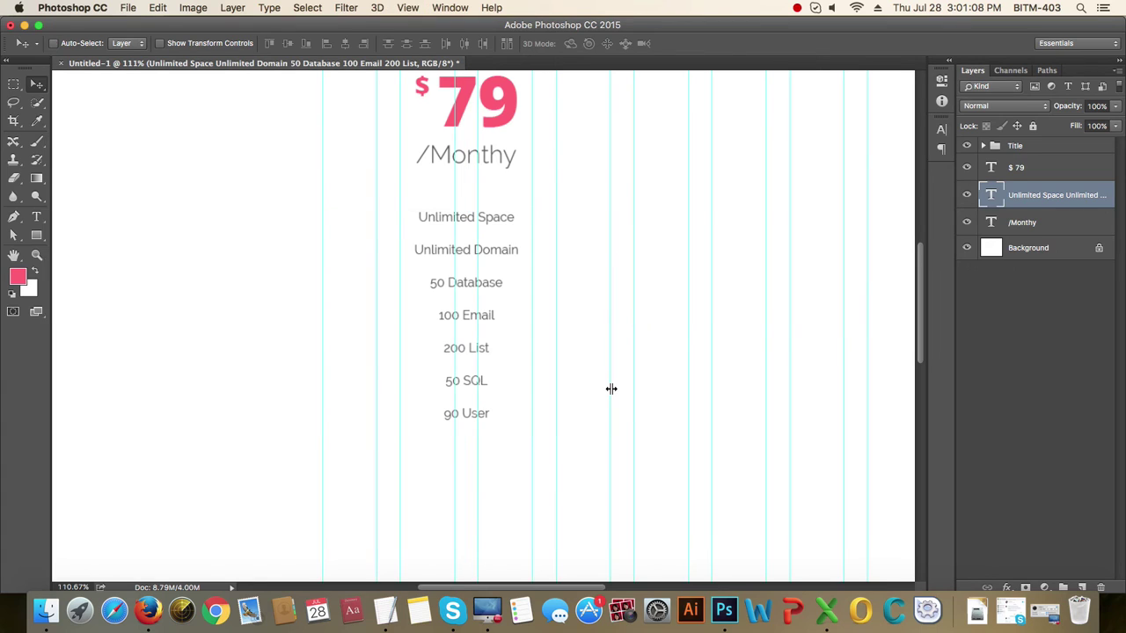
pyautogui.press('y')
pyautogui.press('t')
pyautogui.click(486, 315)
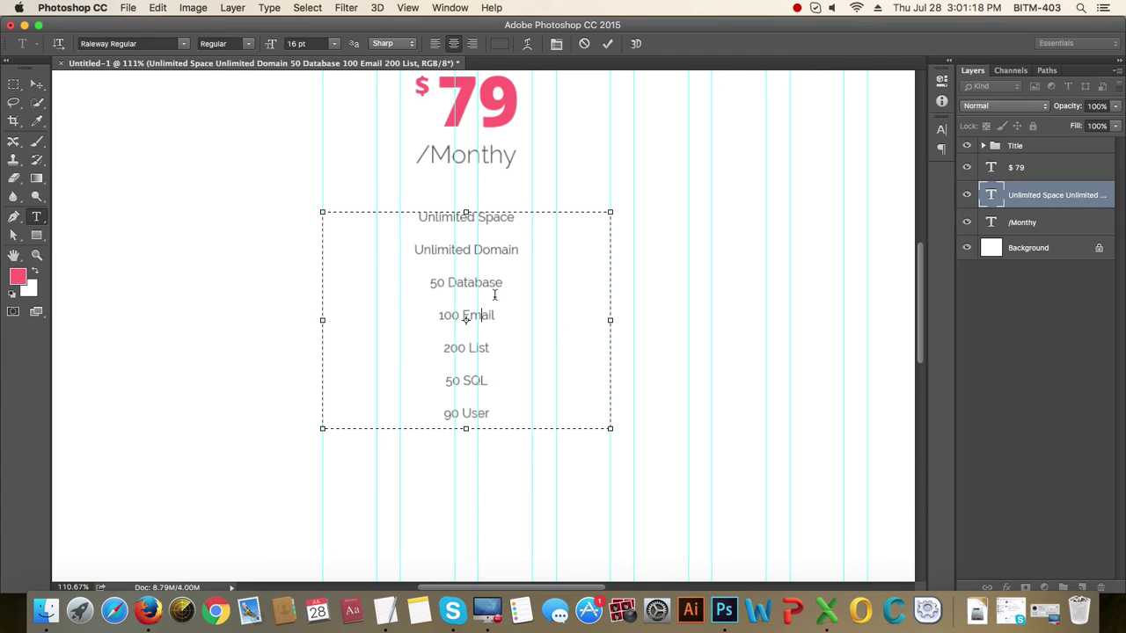
pyautogui.click(36, 83)
pyautogui.press('super+semicolon')
pyautogui.press('super+minus')
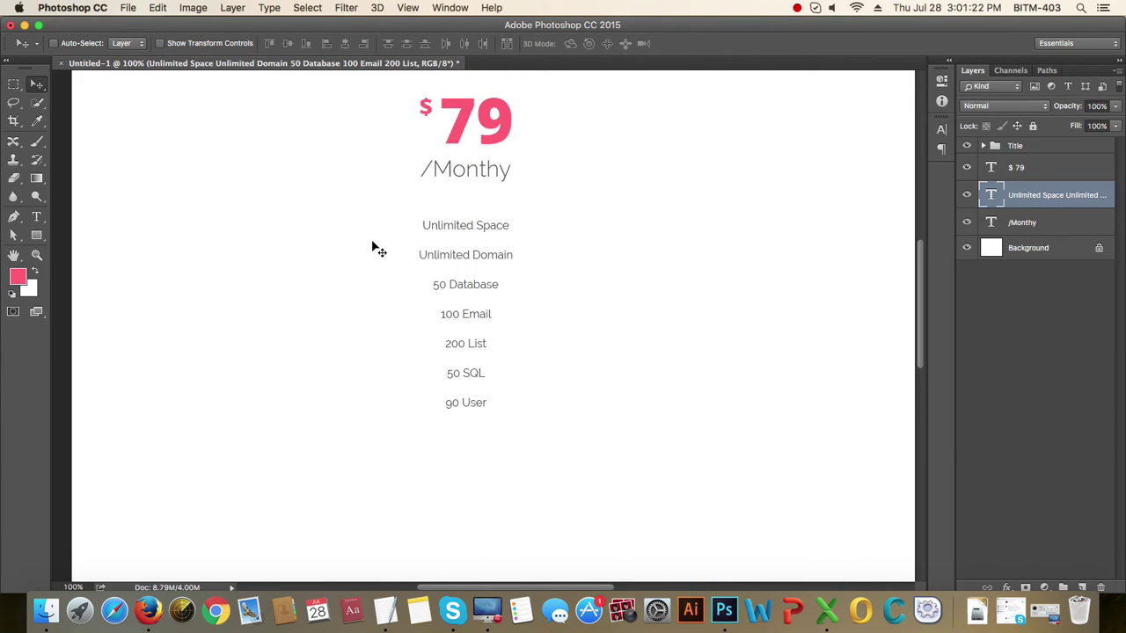
# - Recolor the whole feature list text to light gray #999
pyautogui.moveTo(490, 267); pyautogui.dragTo(415, 305)
pyautogui.press('t')
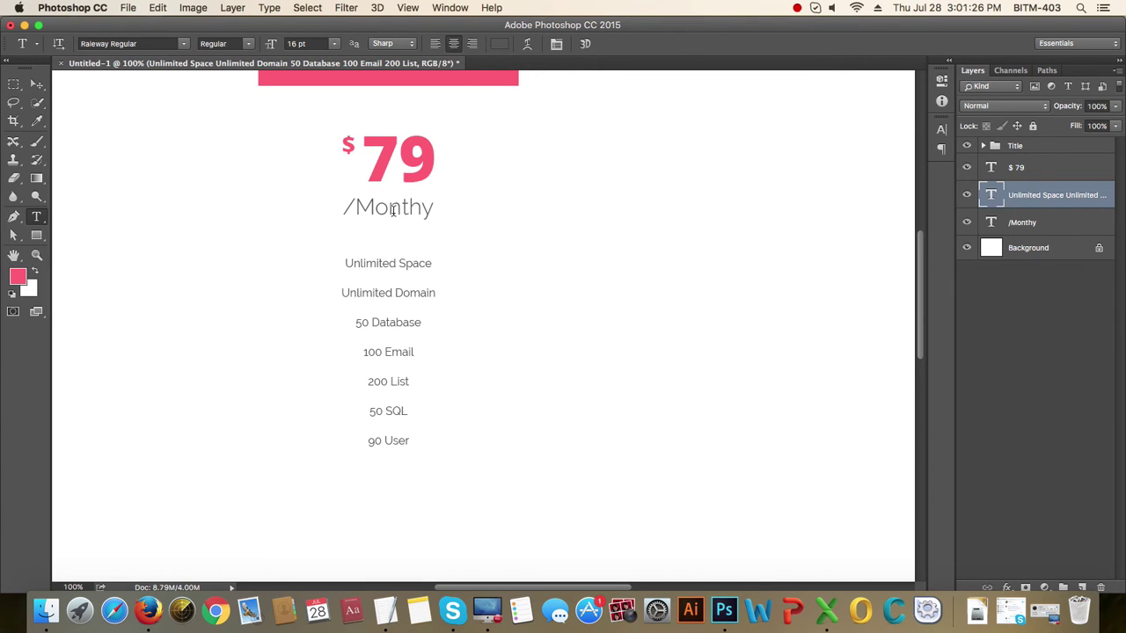
pyautogui.click(499, 44)
pyautogui.write('999')
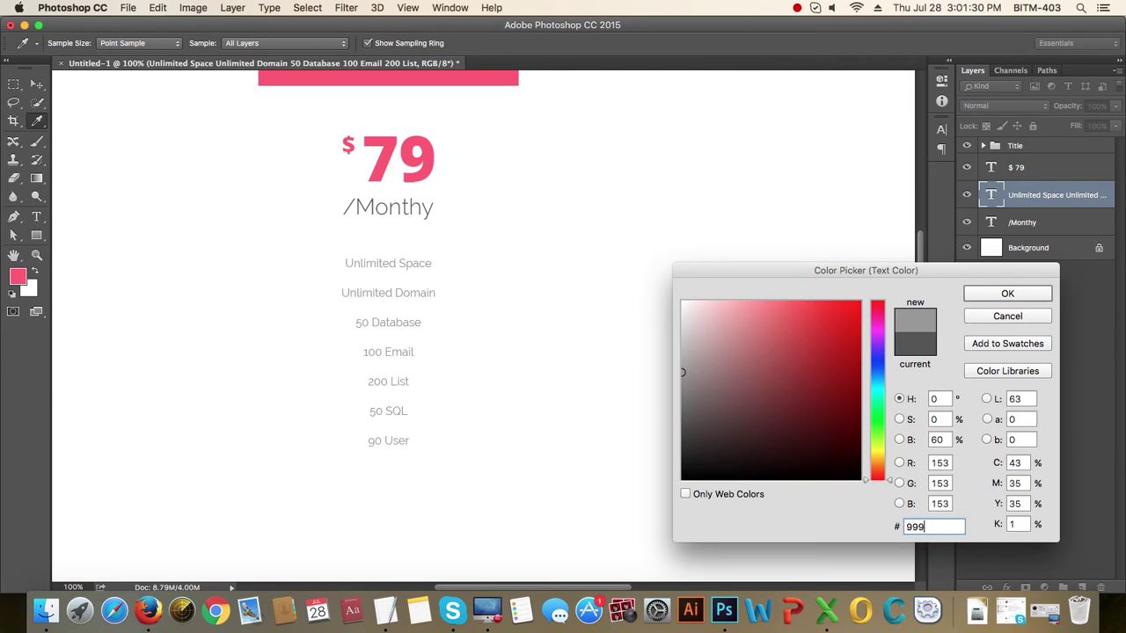
pyautogui.press('Return')
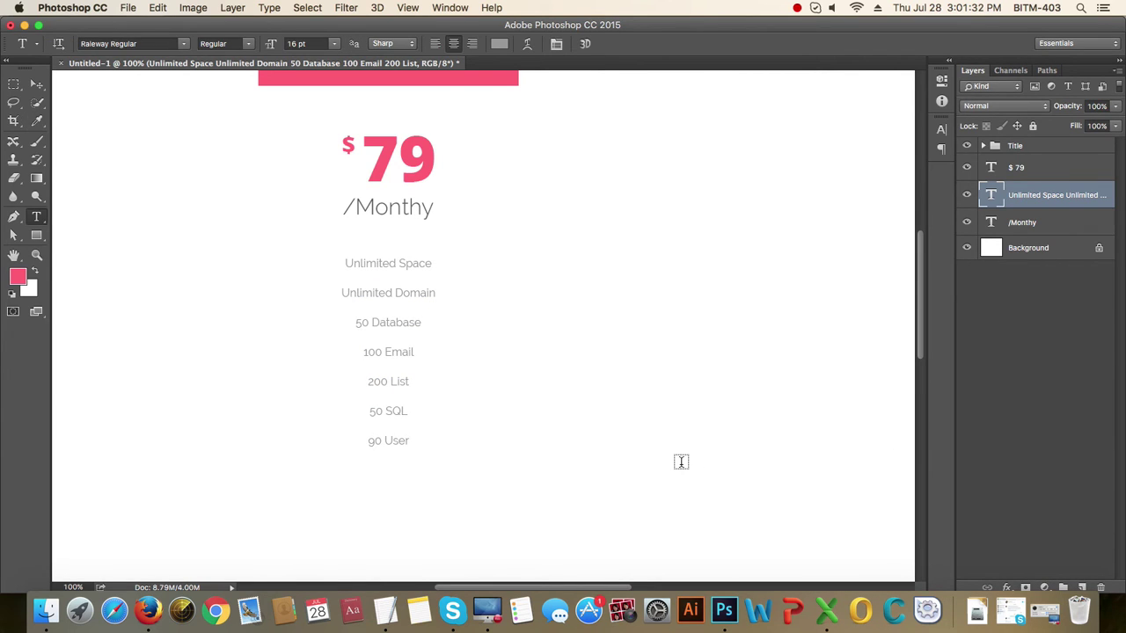
pyautogui.click(36, 83)
pyautogui.press('super+minus')
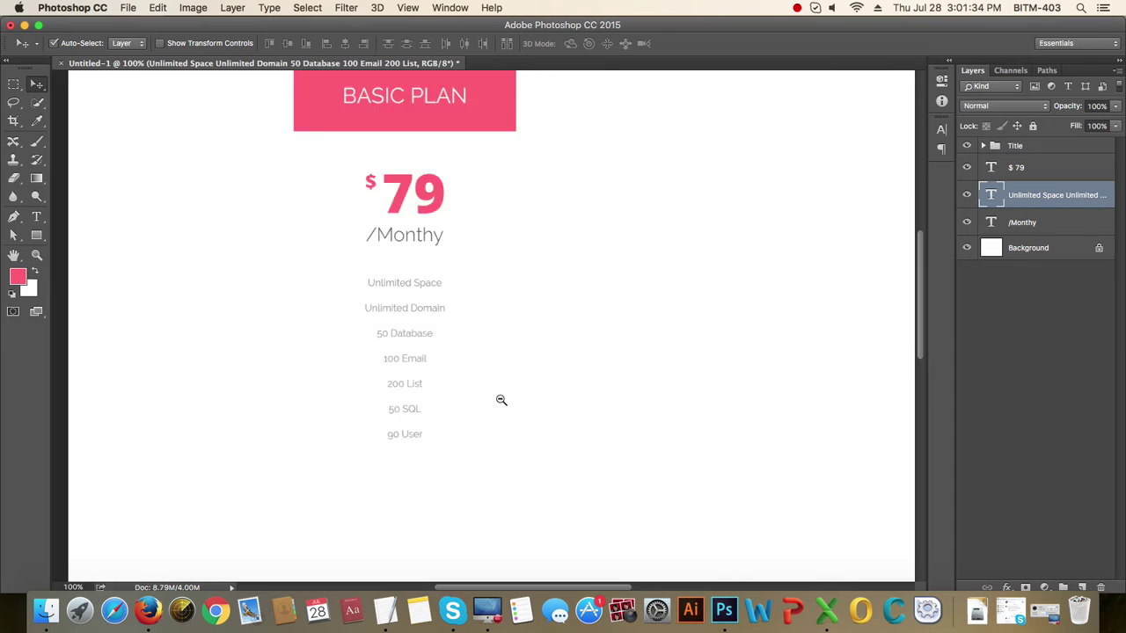
pyautogui.press('super+plus')
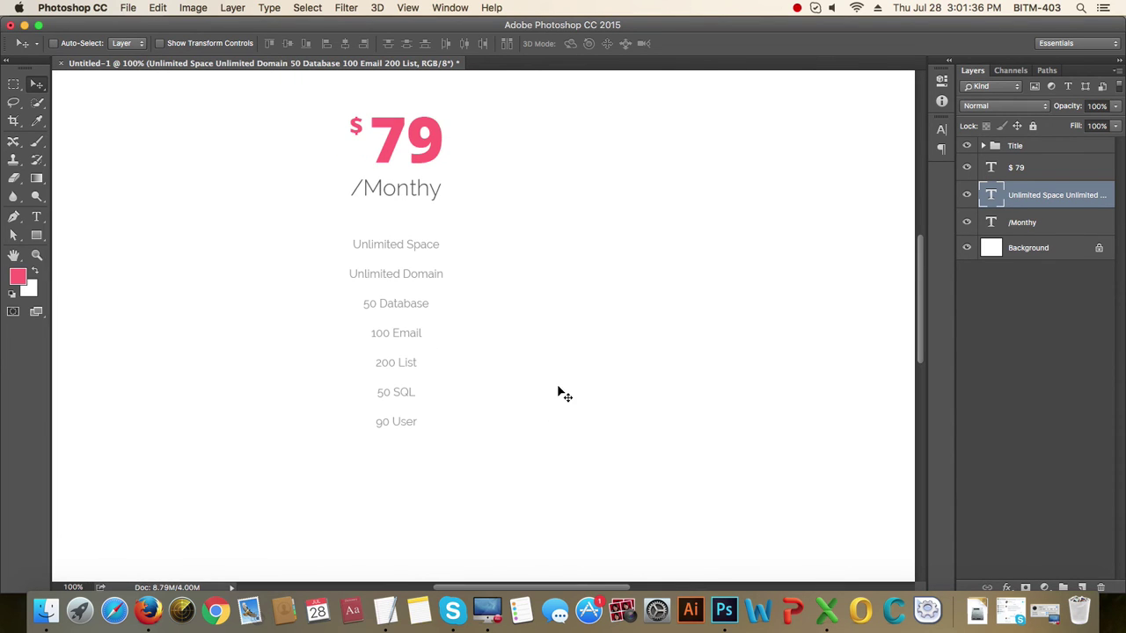
# - Set the feature list's text color to gray #777
pyautogui.moveTo(510, 396); pyautogui.dragTo(568, 394)
pyautogui.press('t')
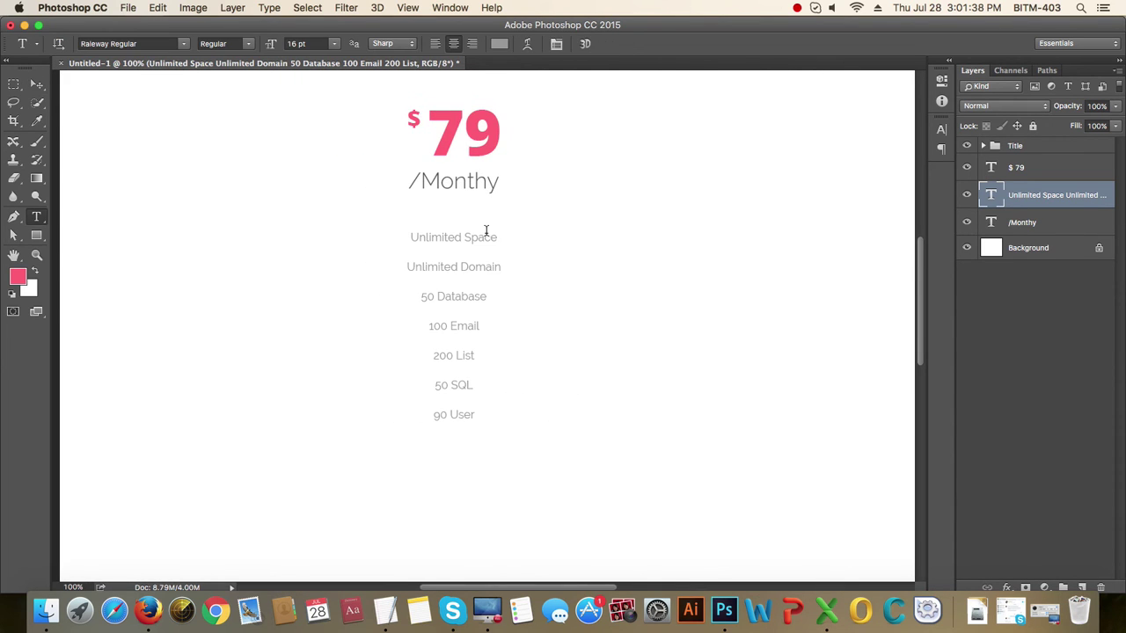
pyautogui.click(501, 43)
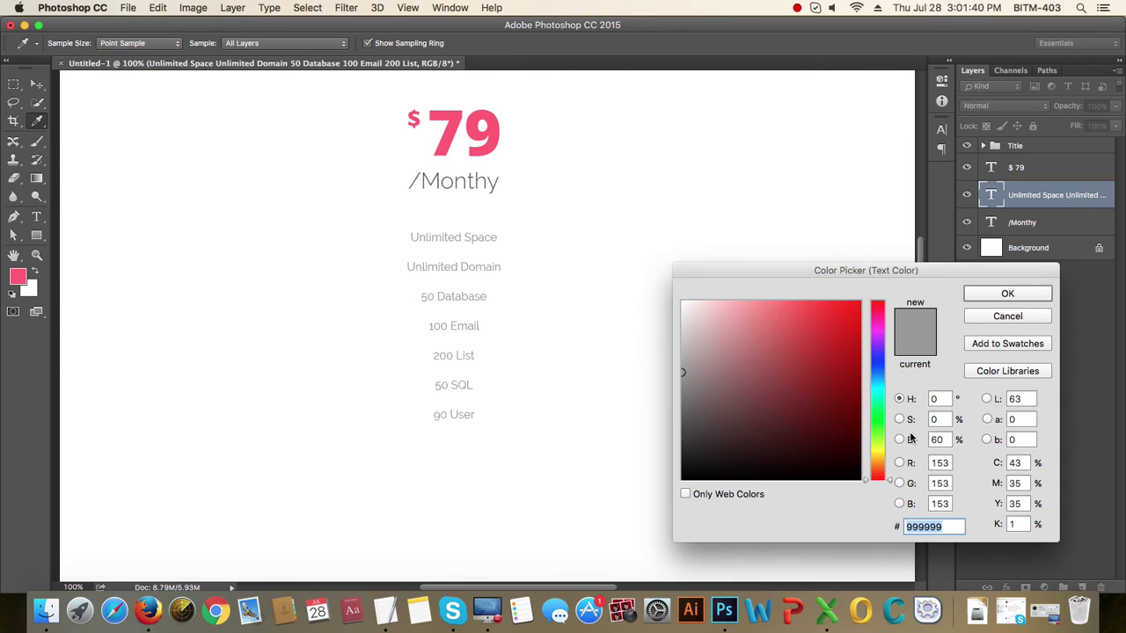
pyautogui.write('777')
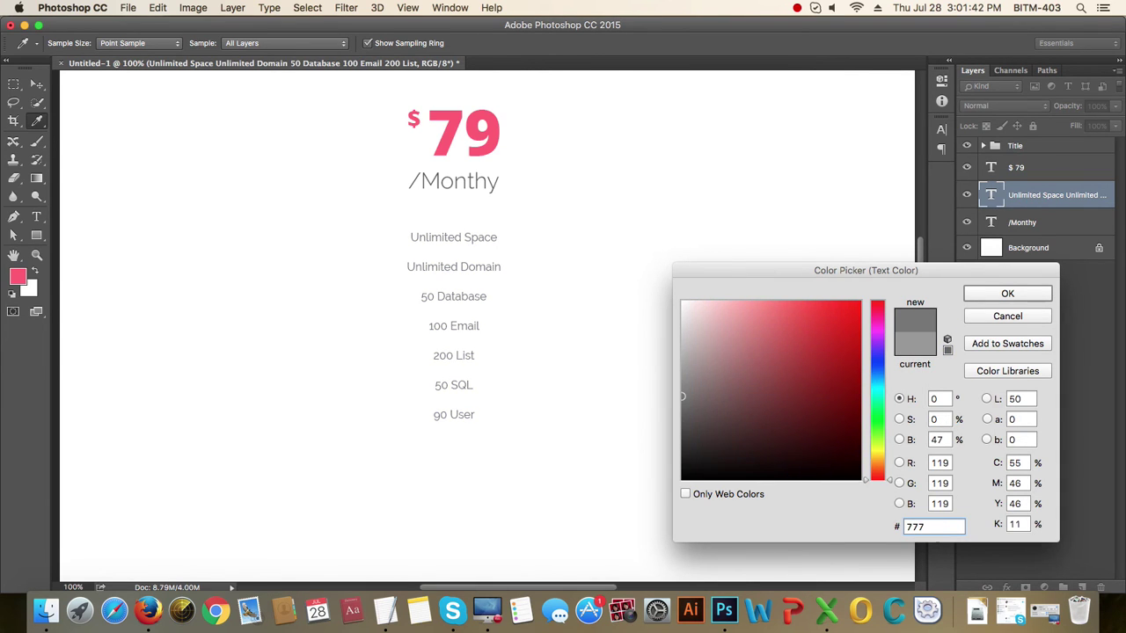
pyautogui.press('Return')
pyautogui.click(37, 84)
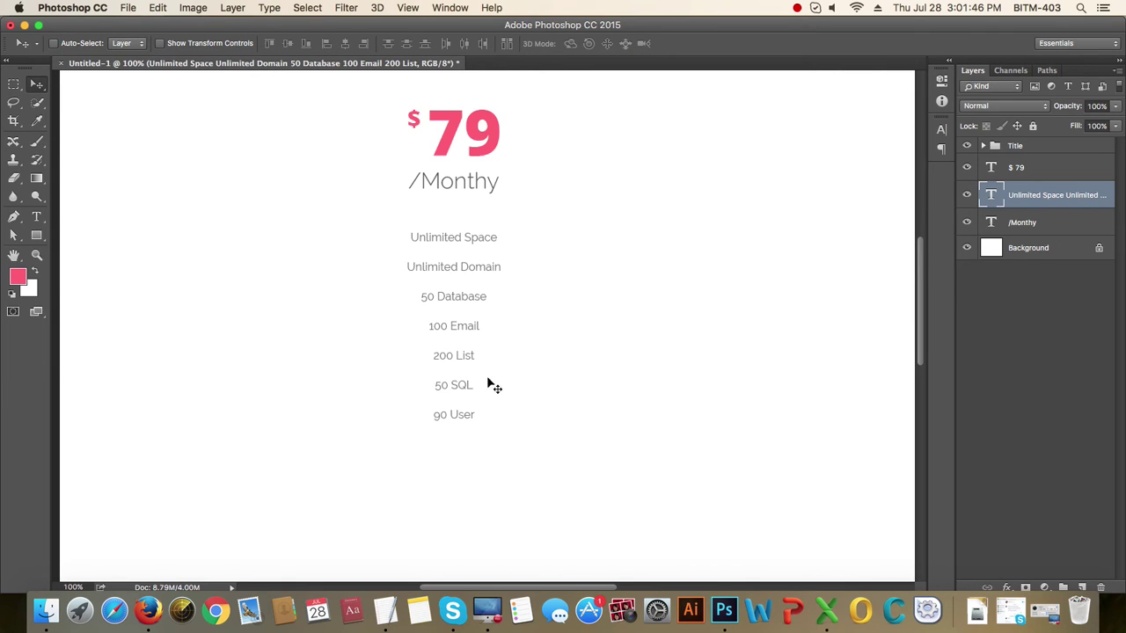
# - Duplicate the pink "Basic Plan" header group and place the copy directly below the "90 User" line, aligned with the original
pyautogui.scroll(-5, 488, 384)
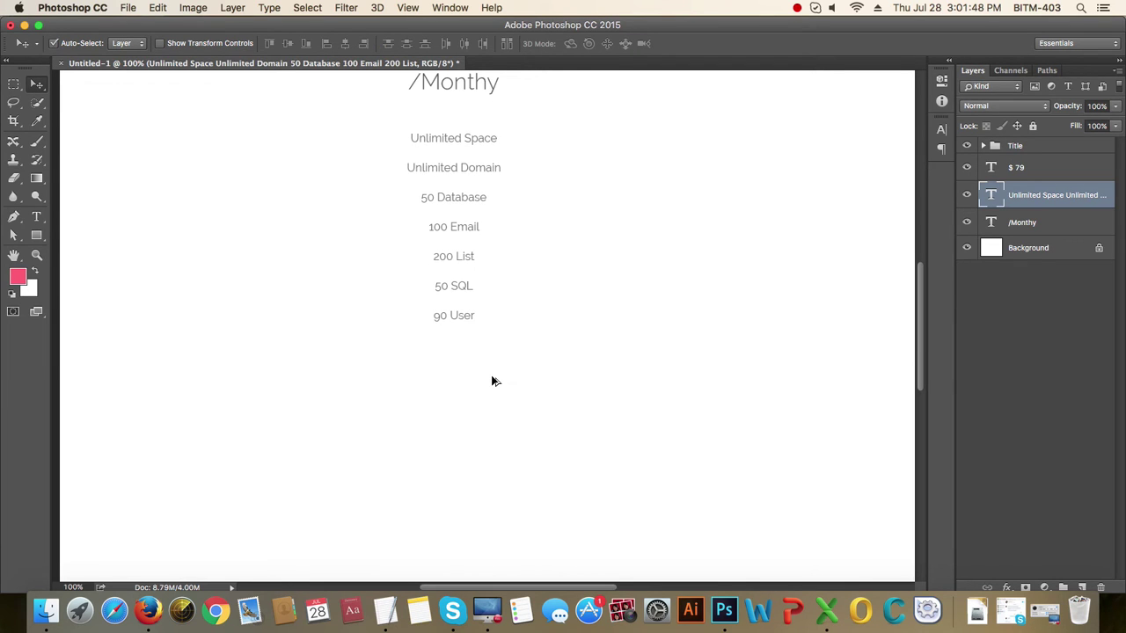
pyautogui.scroll(5, 527, 264)
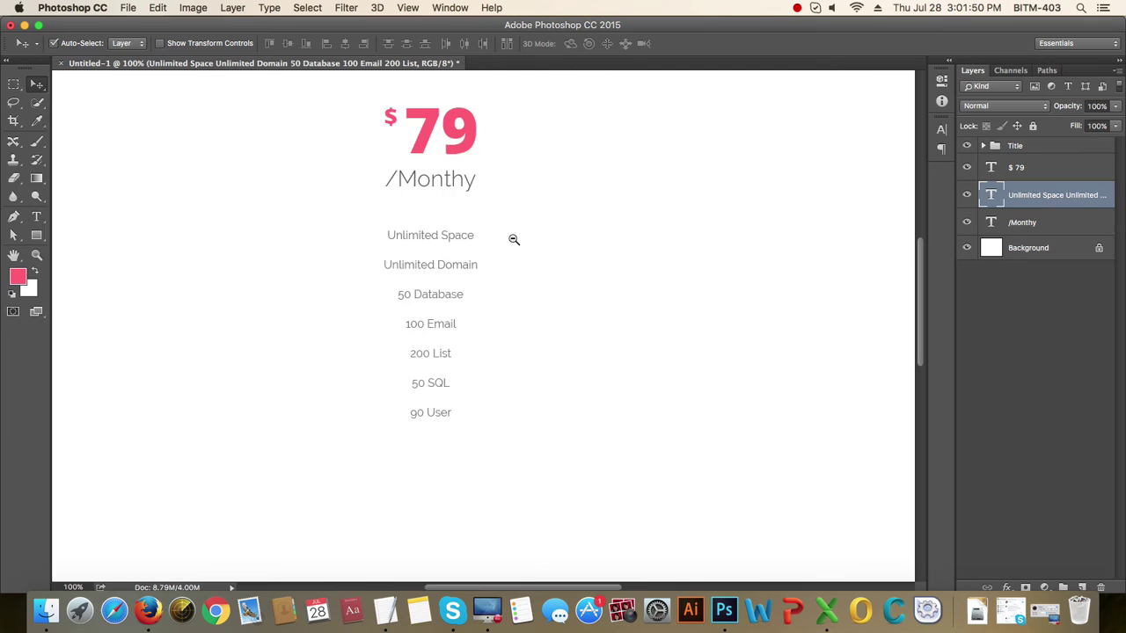
pyautogui.keyDown('alt'); pyautogui.keyDown('super'); pyautogui.click(514, 239); pyautogui.keyUp('super'); pyautogui.keyUp('alt')
pyautogui.scroll(3, 510, 201)
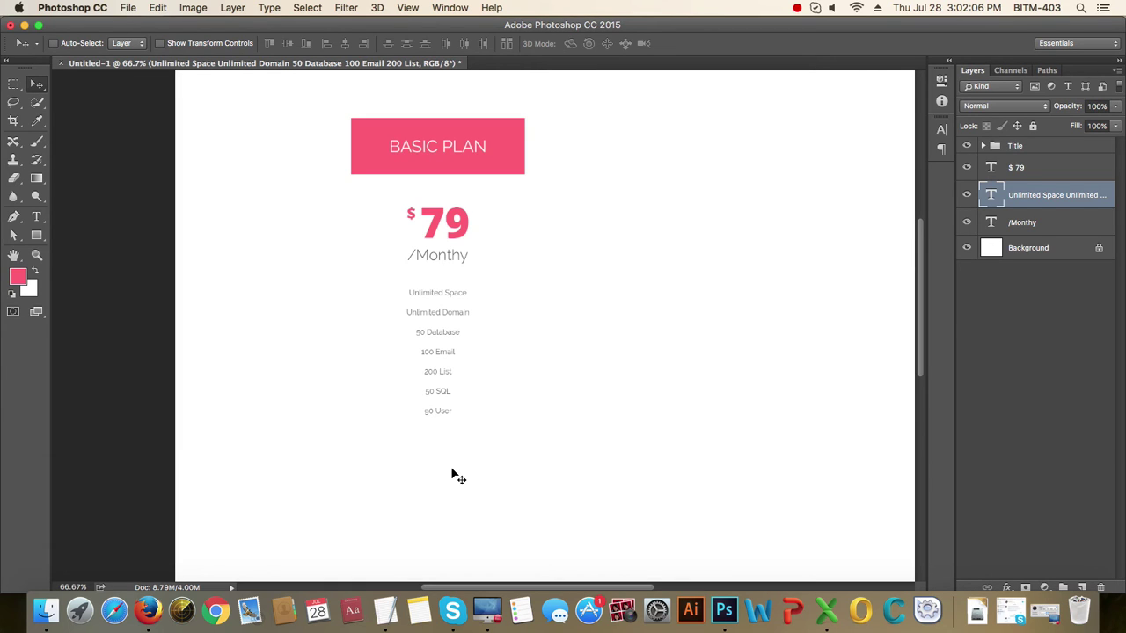
pyautogui.scroll(-2, 451, 475)
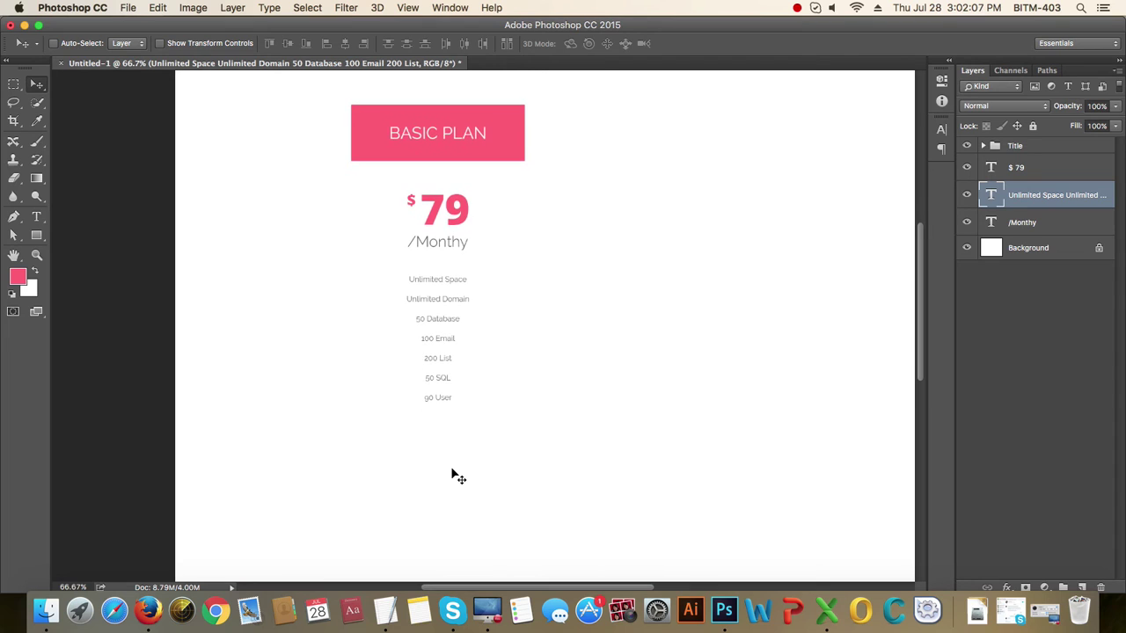
pyautogui.click(1025, 146)
pyautogui.keyDown('alt'); pyautogui.moveTo(504, 134); pyautogui.dragTo(531, 469); pyautogui.keyUp('alt')
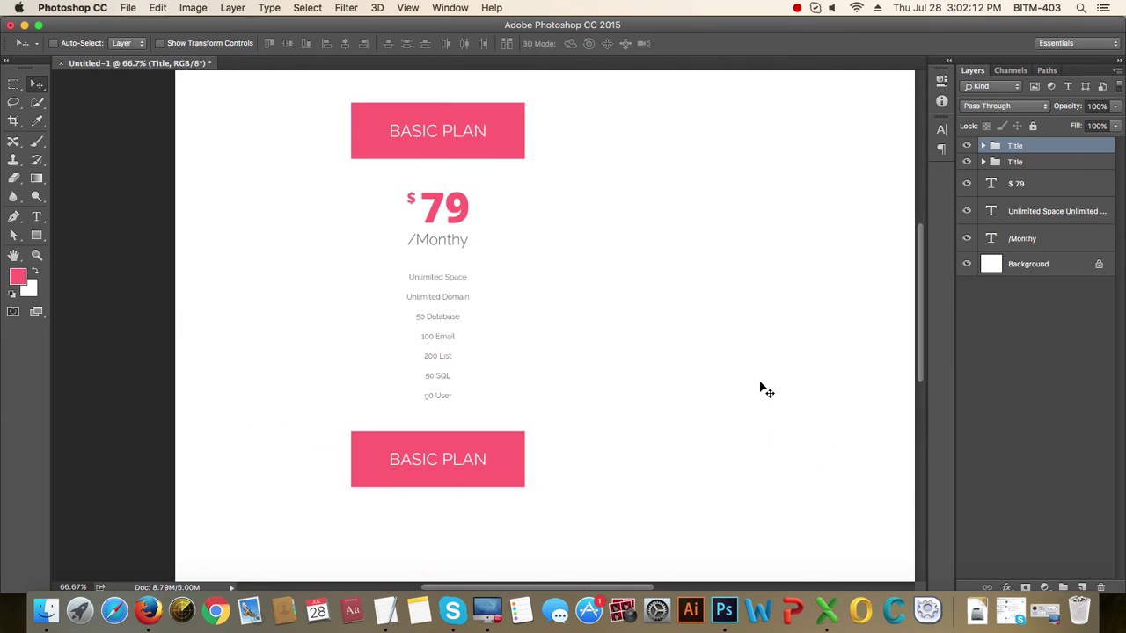
# - Reorder the layers to follow the layout, with the copied header group just above Background, and rename that group "Button"
pyautogui.moveTo(1018, 150); pyautogui.dragTo(1029, 181)
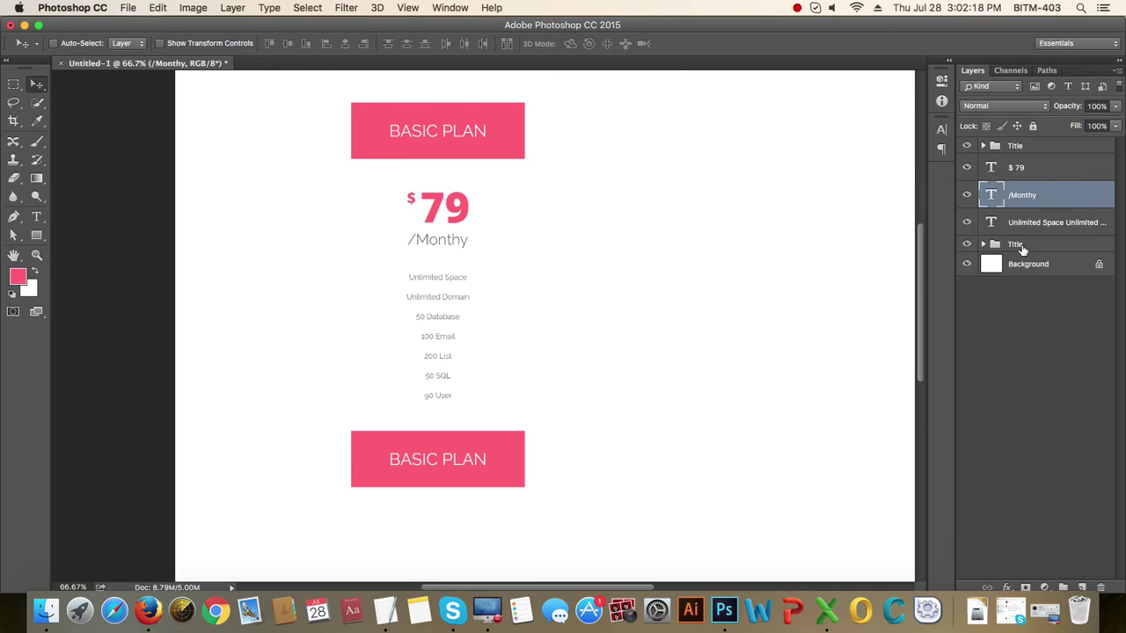
pyautogui.click(1023, 246)
pyautogui.doubleClick(1018, 245)
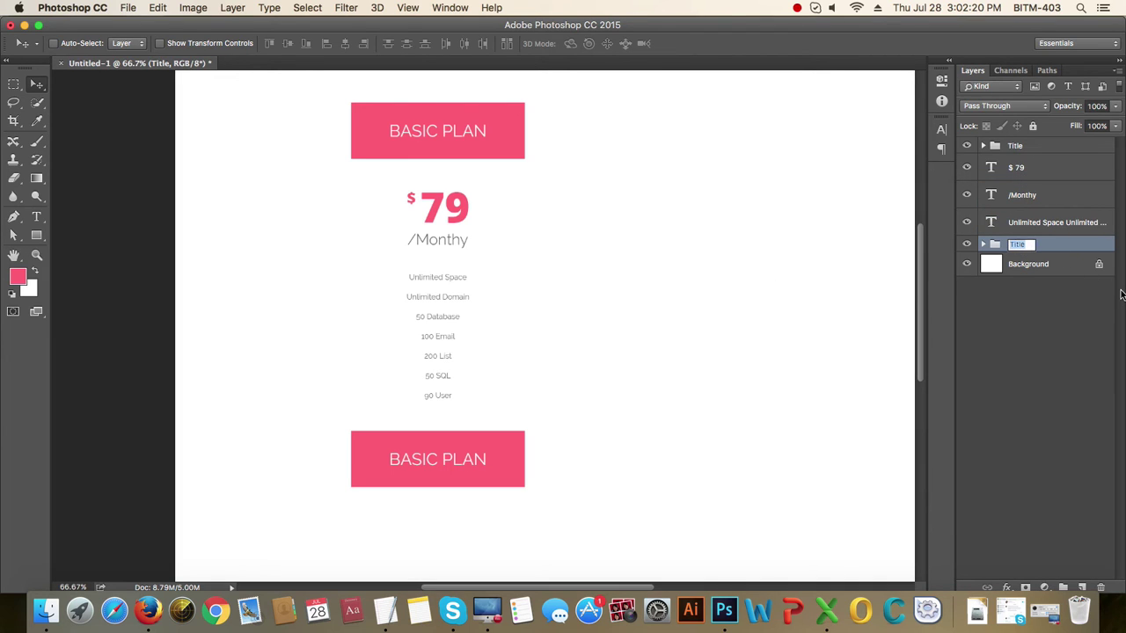
pyautogui.write('Button')
pyautogui.press('Return')
pyautogui.press('t')
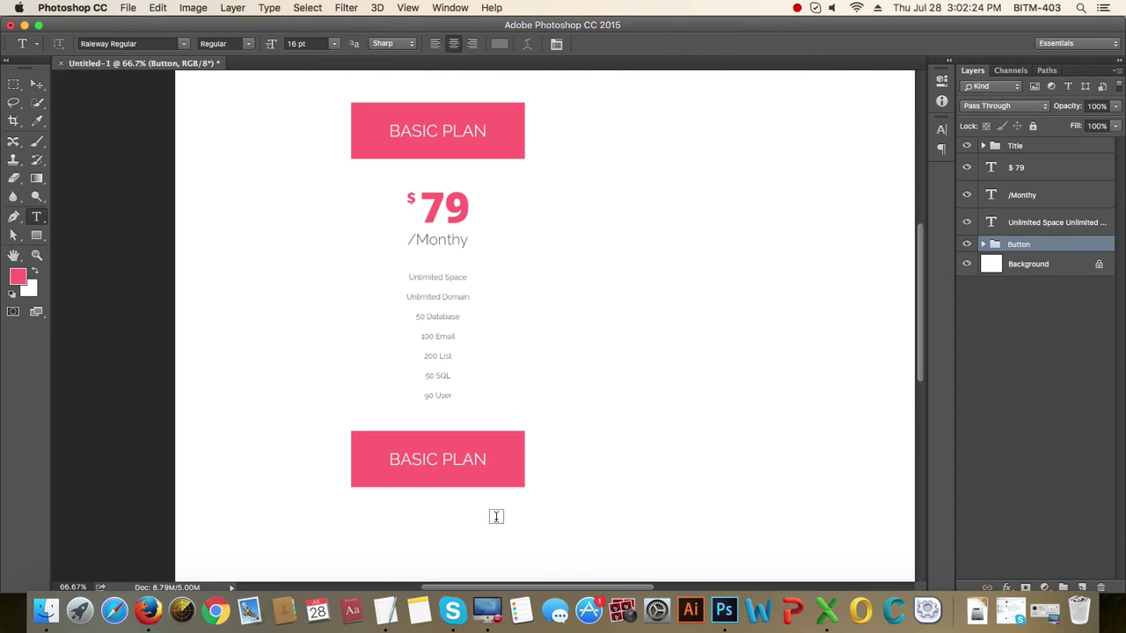
# - Replace the lower box's "BASIC PLAN" text with "PURCHASE NOW!" and set its font size to 18 pt
pyautogui.doubleClick(430, 457)
pyautogui.click(430, 458)
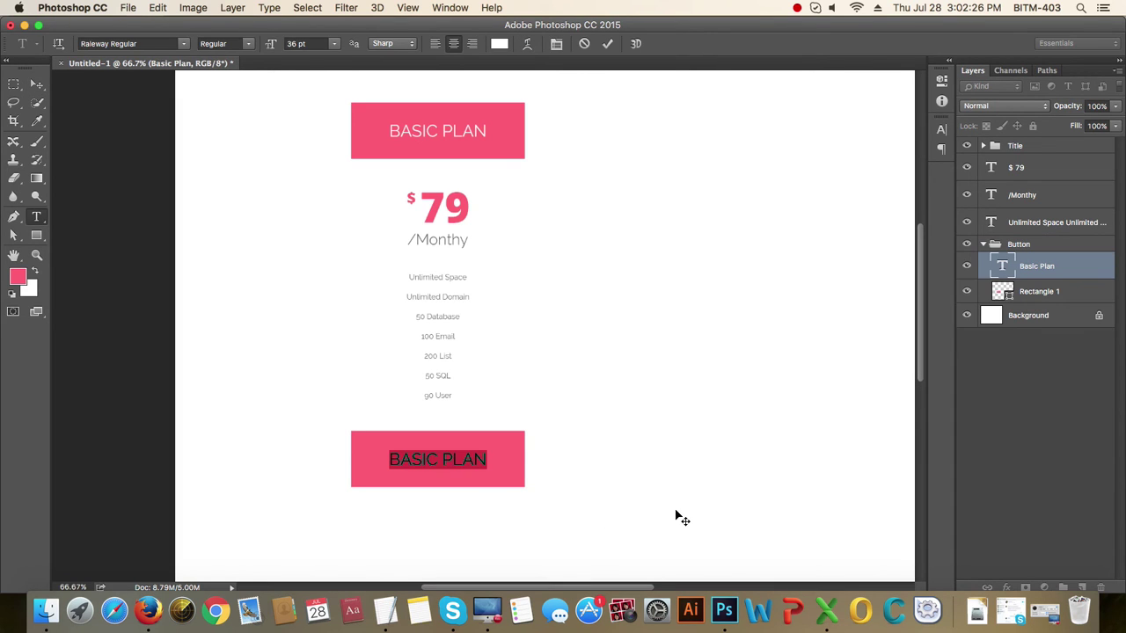
pyautogui.write('PURCHASE NOW!')
pyautogui.press('super+a')
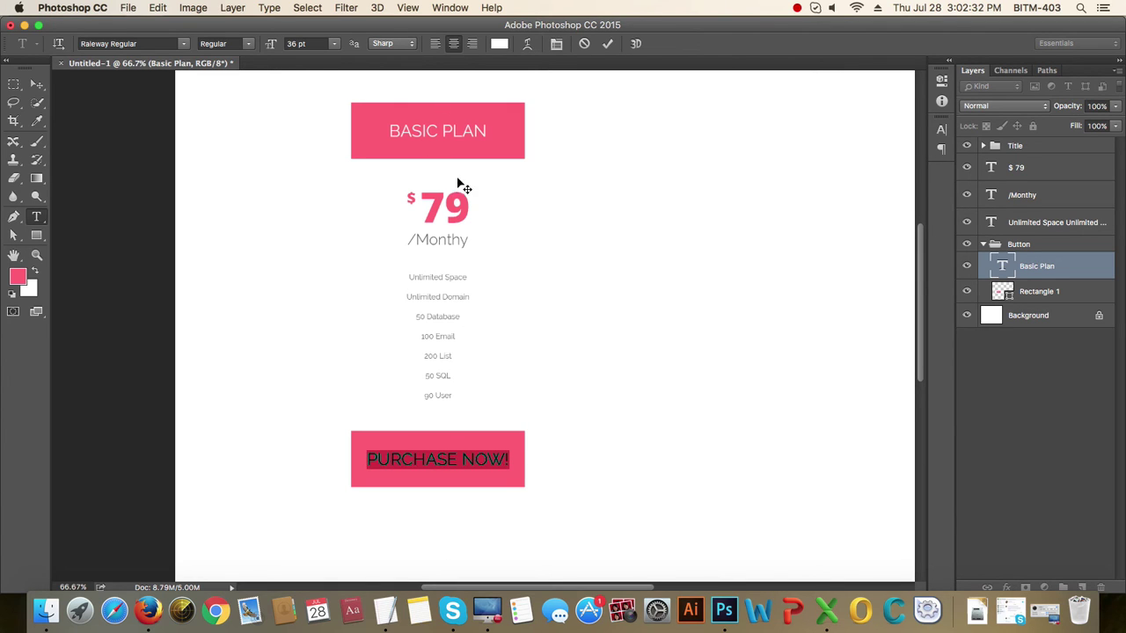
pyautogui.click(307, 43)
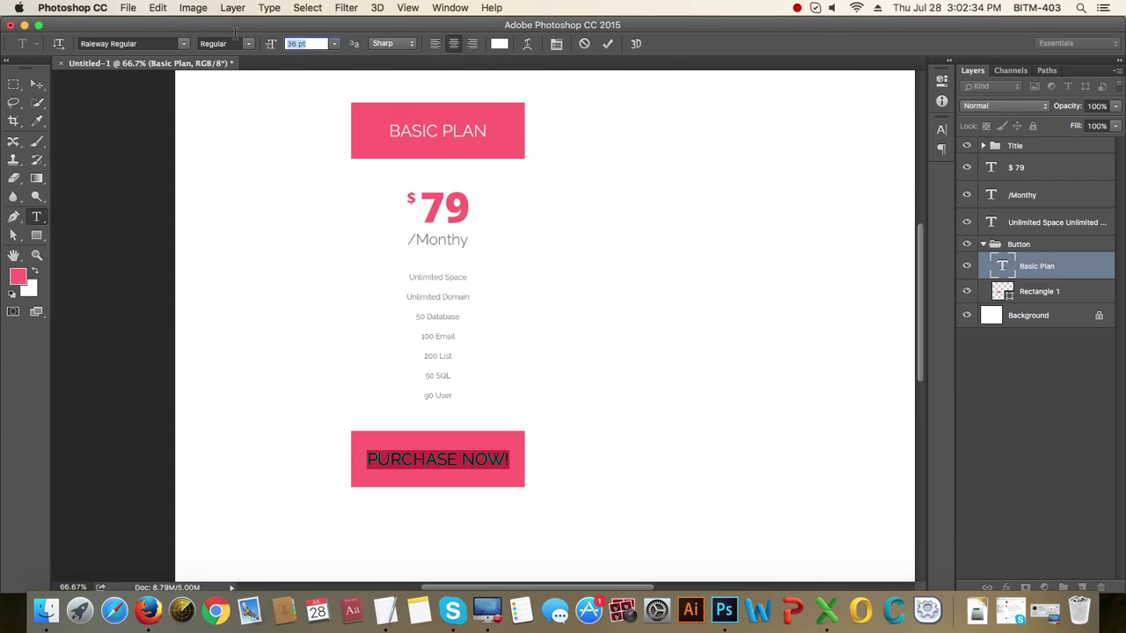
pyautogui.write('18')
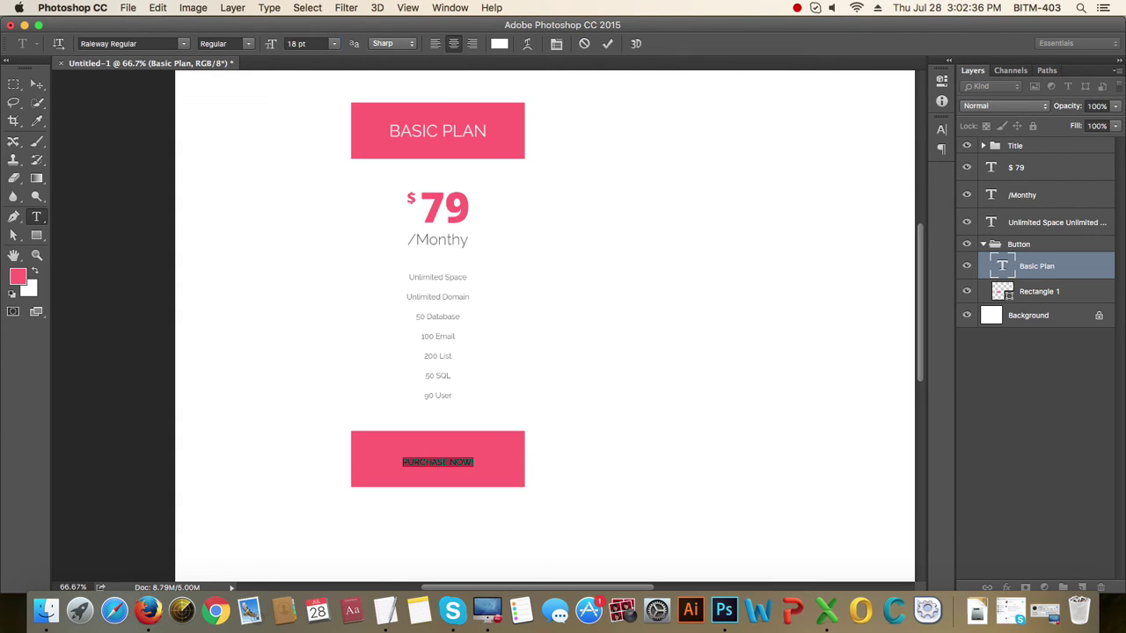
pyautogui.click(36, 84)
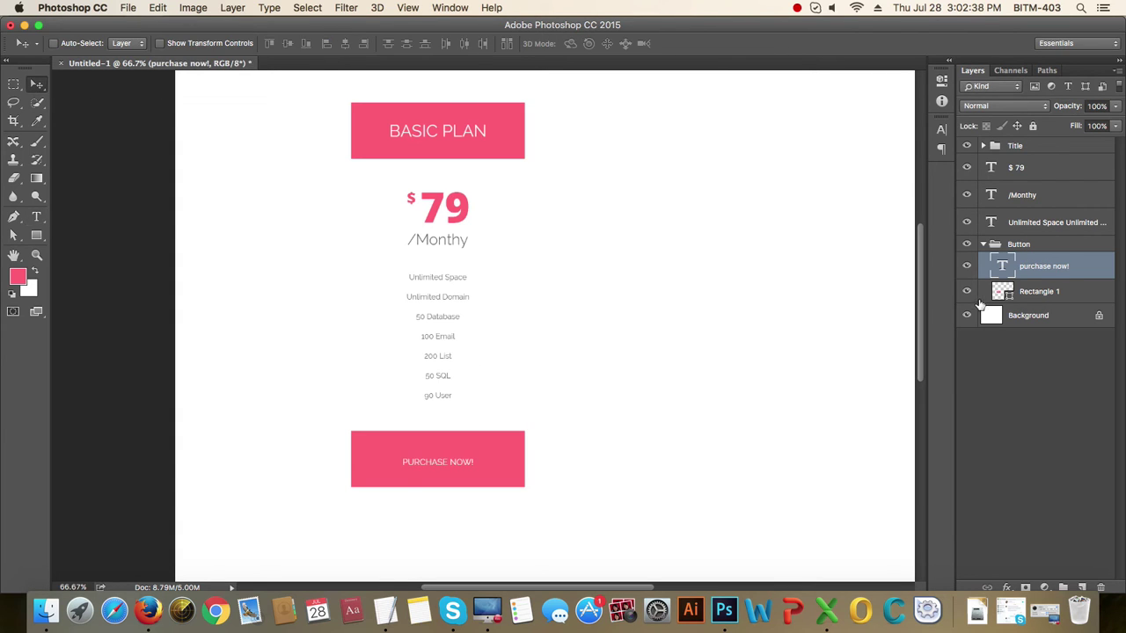
# - Reduce the height of the button's pink rectangle to 60 px, keeping its width
pyautogui.click(1011, 297)
pyautogui.press('a')
pyautogui.moveTo(323, 419); pyautogui.dragTo(402, 526)
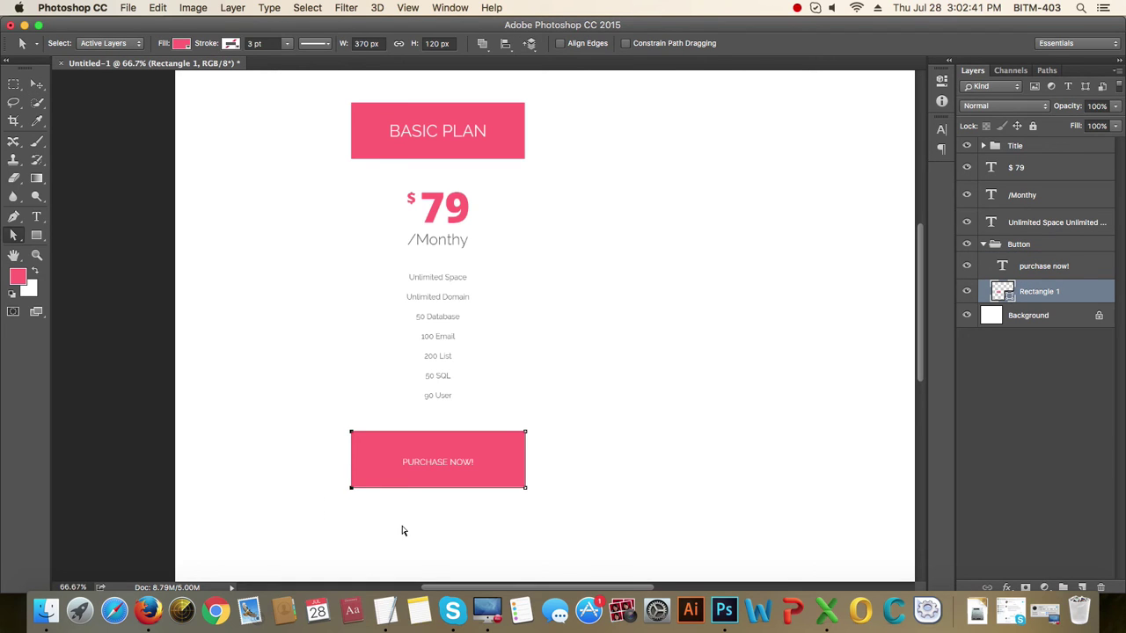
pyautogui.click(366, 44)
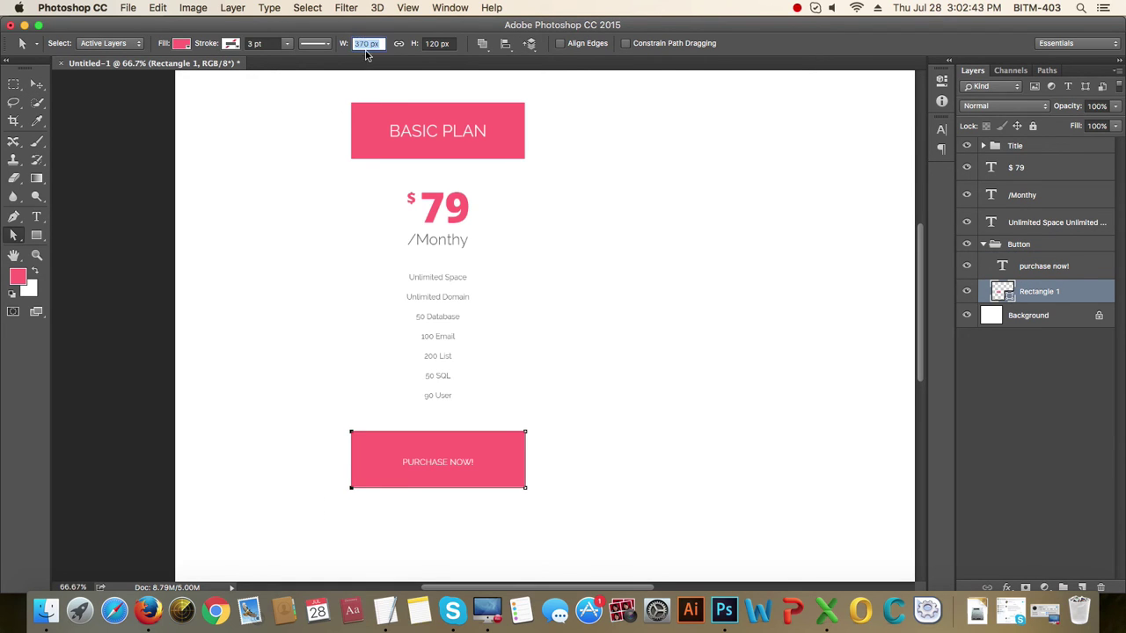
pyautogui.click(444, 43)
pyautogui.write('80')
pyautogui.press('Return')
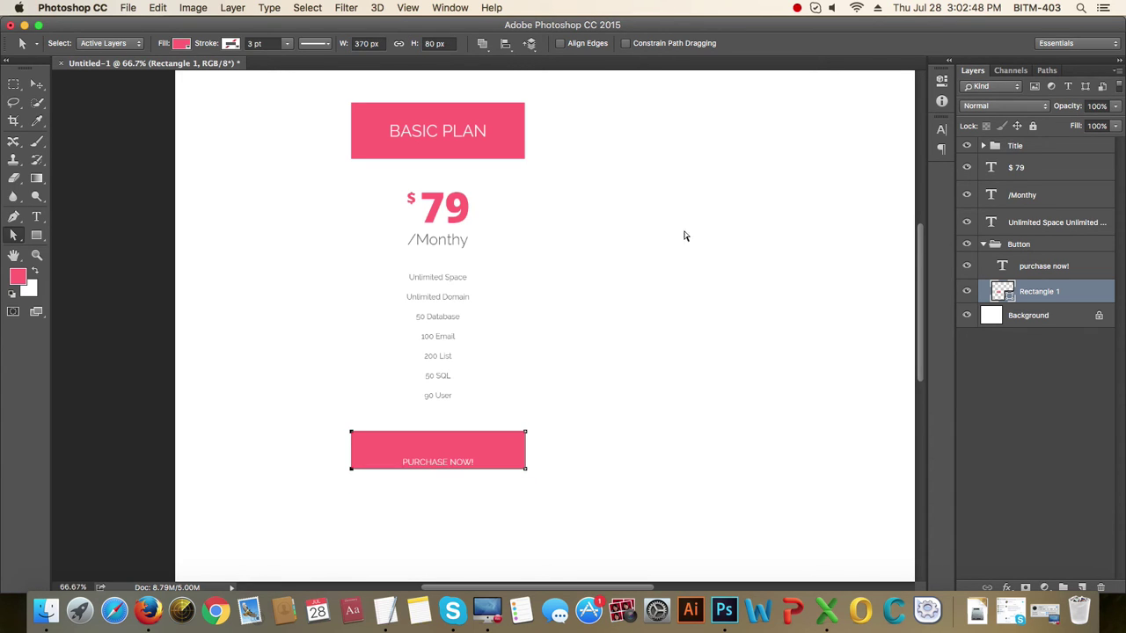
pyautogui.write('60')
pyautogui.press('Return')
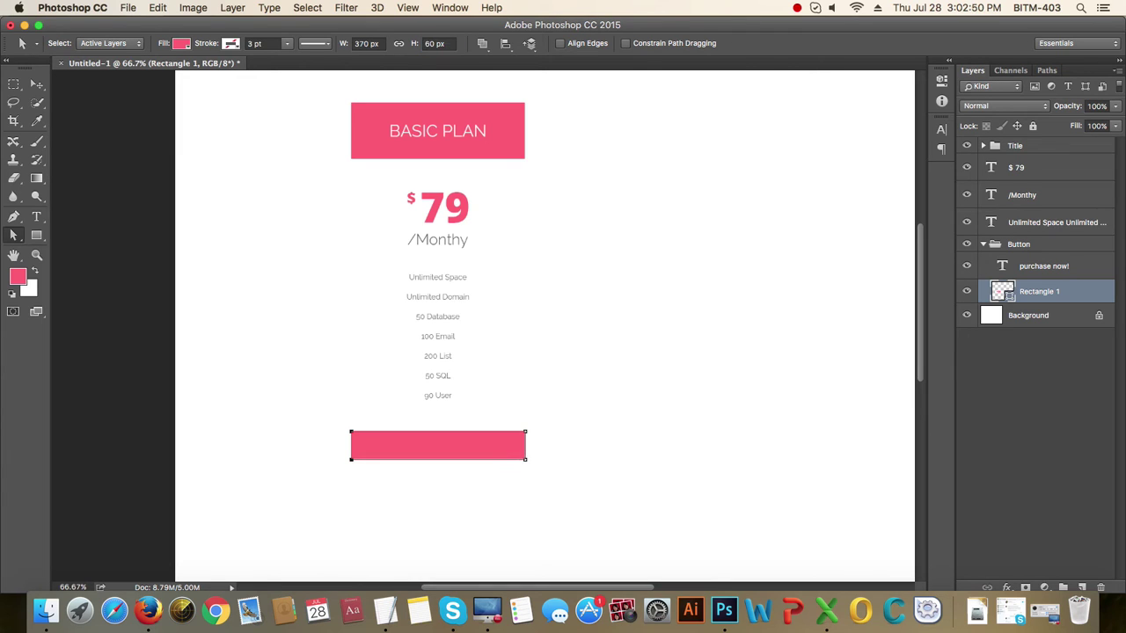
# - Nudge the button rectangle straight down until it sits behind the "PURCHASE NOW!" text
pyautogui.click(36, 85)
pyautogui.hotkey('shift', 'Down')
pyautogui.hotkey('shift', 'Down')
pyautogui.hotkey('shift', 'Down')
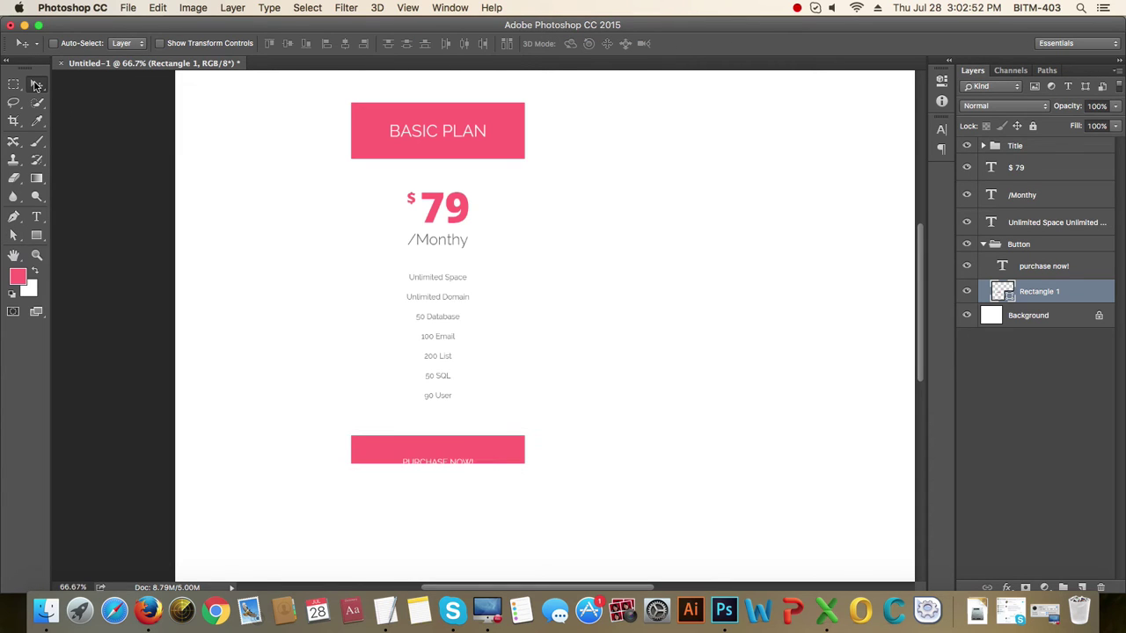
pyautogui.press('Down')
pyautogui.press('Down')
pyautogui.press('Down')
pyautogui.press('Down')
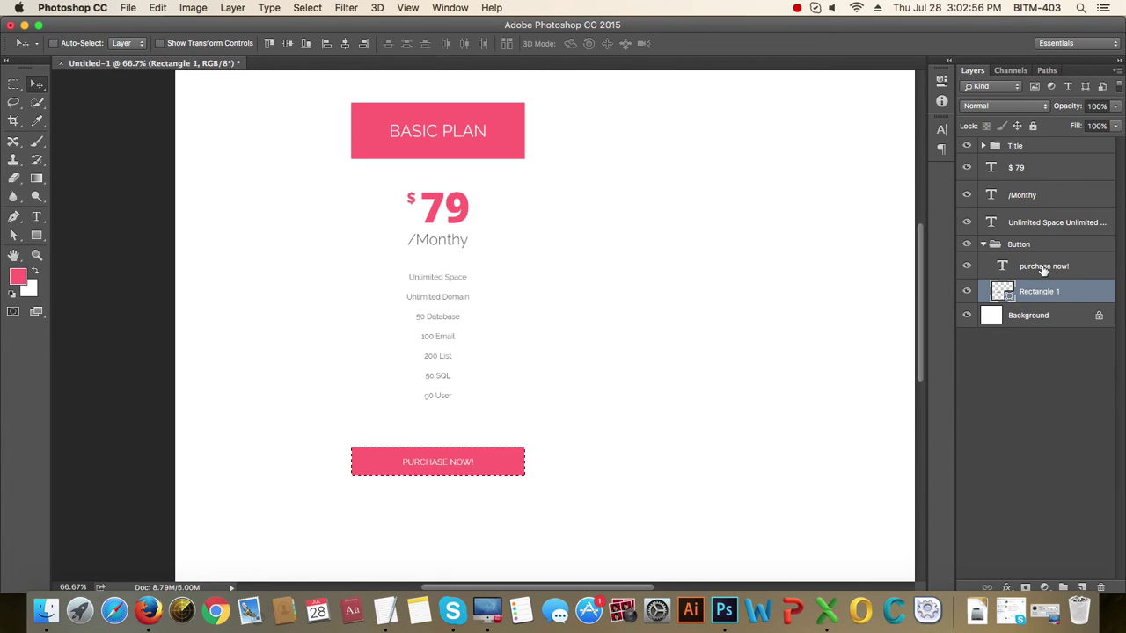
# - Center the "PURCHASE NOW!" text vertically within the outline of the button rectangle, then clear the selection
pyautogui.keyDown('super'); pyautogui.click(1003, 291); pyautogui.keyUp('super')
pyautogui.click(1043, 265)
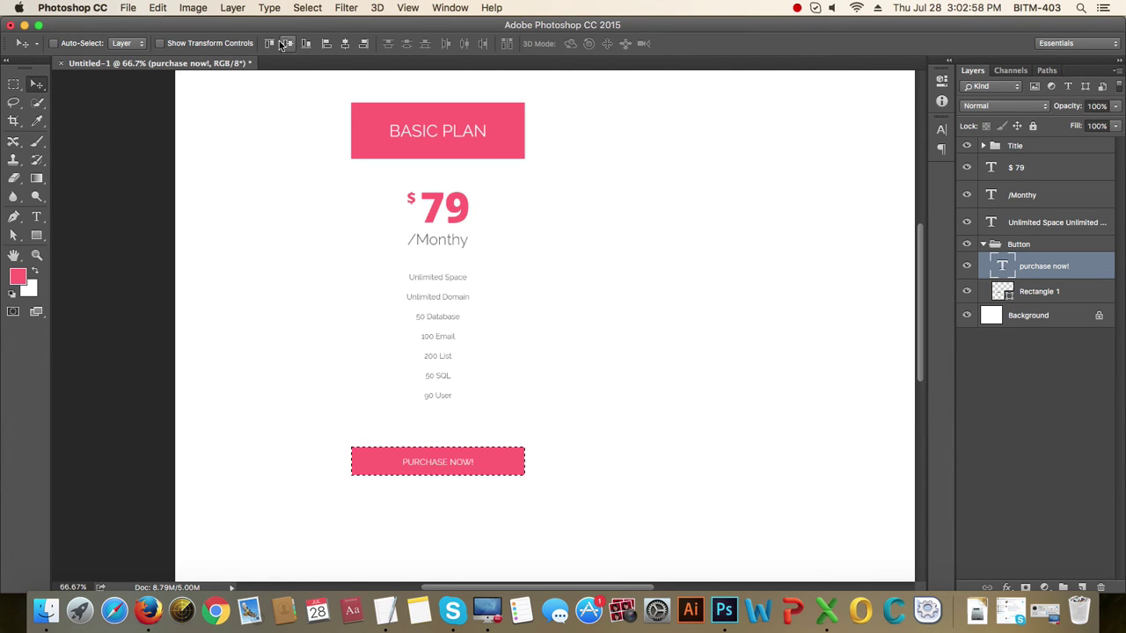
pyautogui.press('super')
pyautogui.press('super+d')
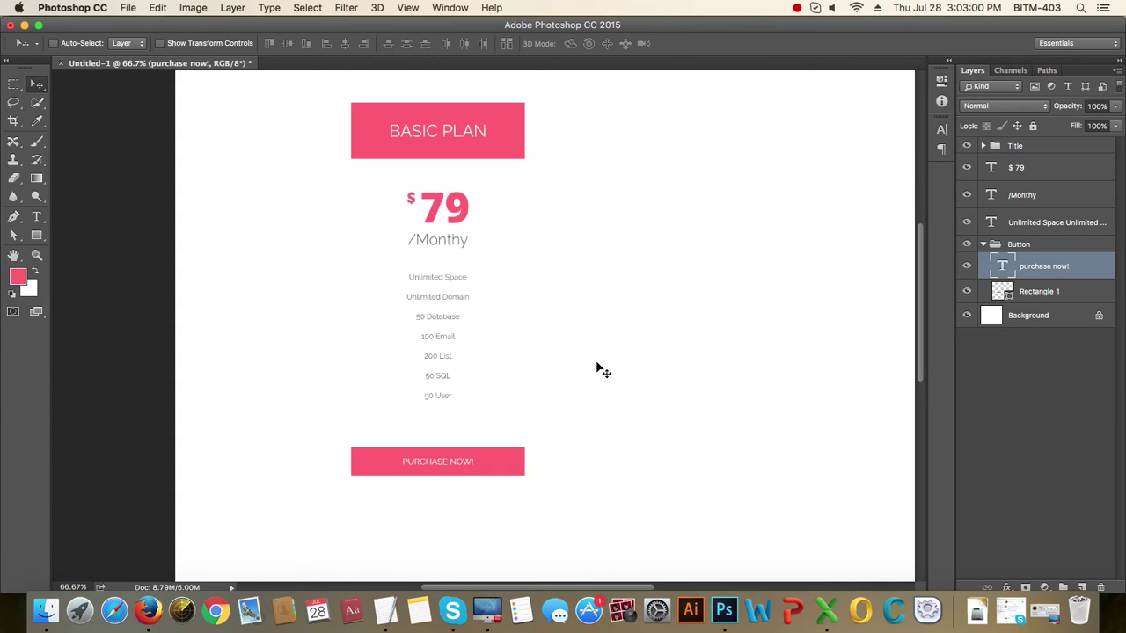
# - Recolor the button rectangle to dark gray #666
pyautogui.press('super+equal')
pyautogui.scroll(-4, 610, 322)
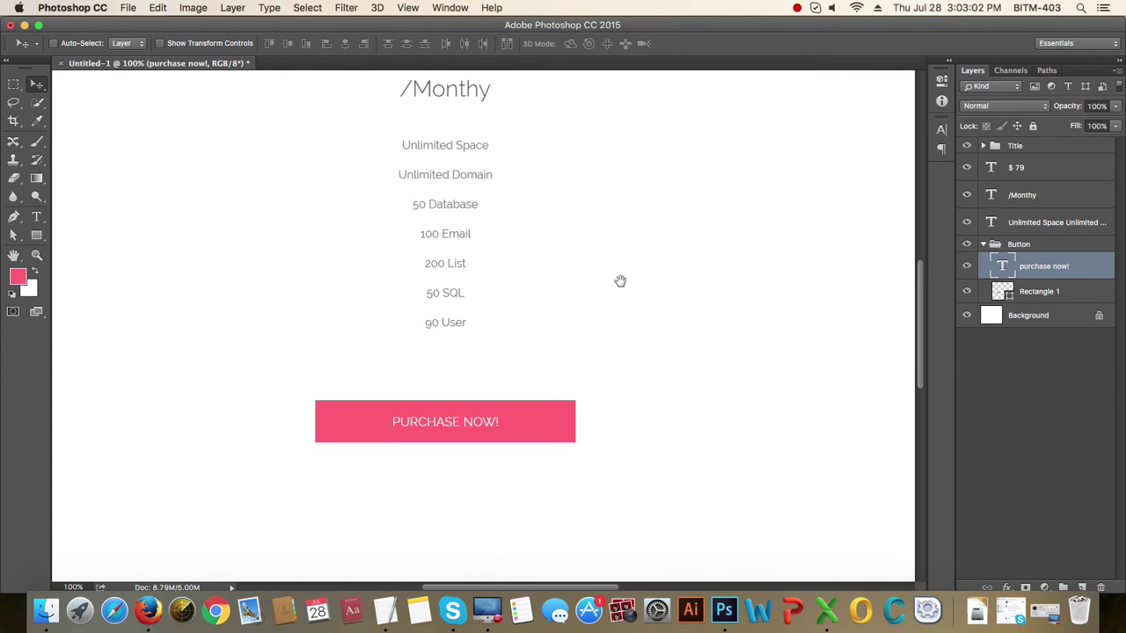
pyautogui.scroll(-1, 625, 354)
pyautogui.scroll(3, 616, 384)
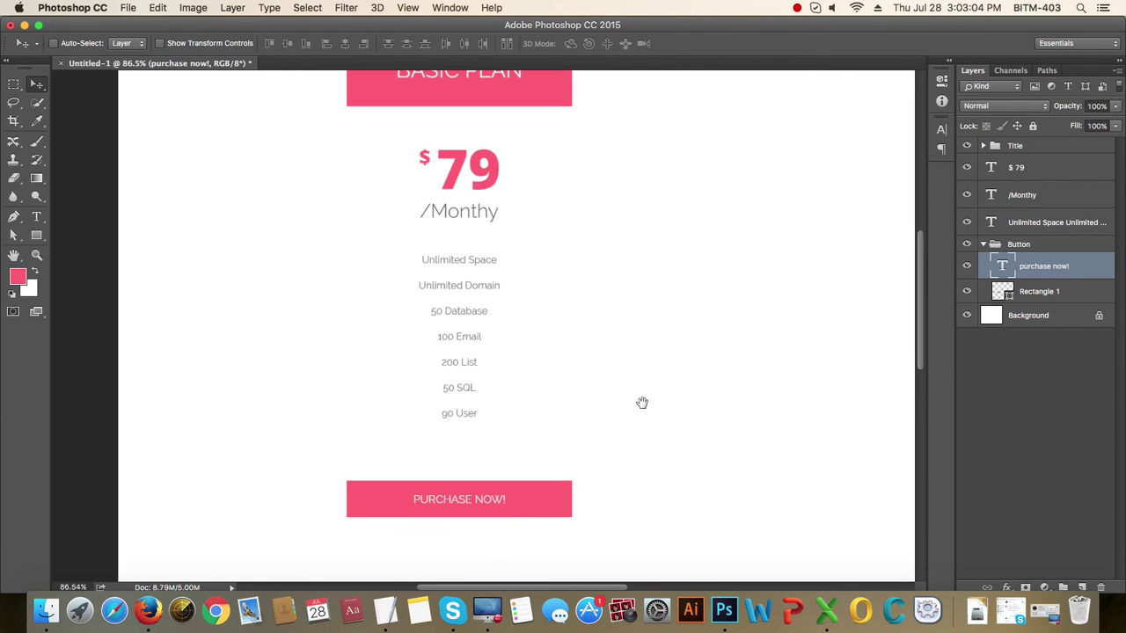
pyautogui.doubleClick(1010, 294)
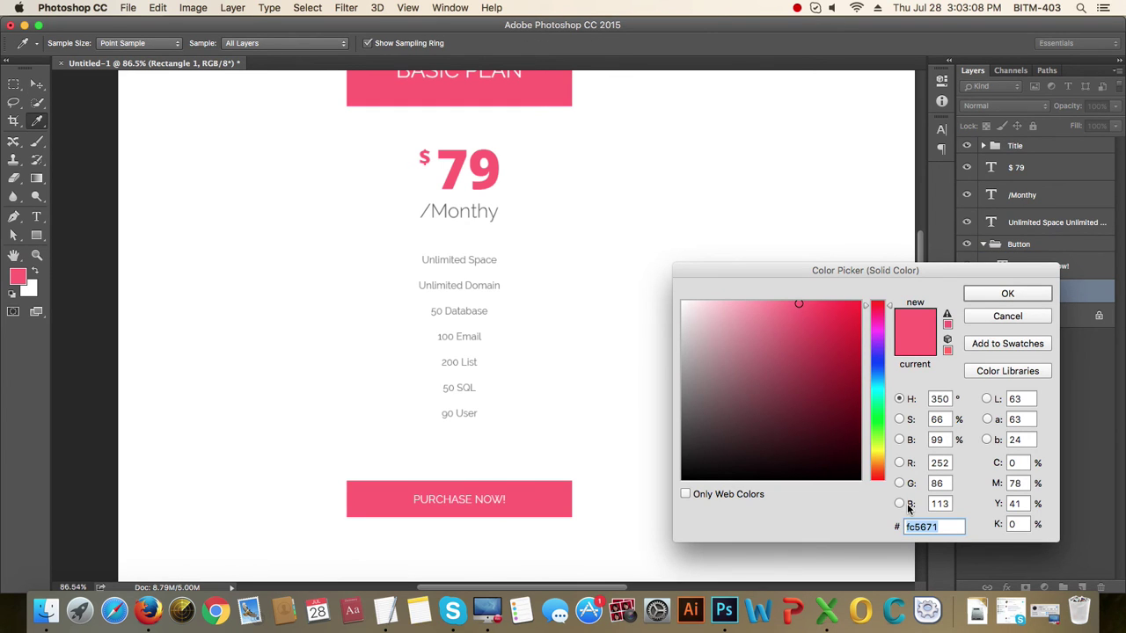
pyautogui.write('888')
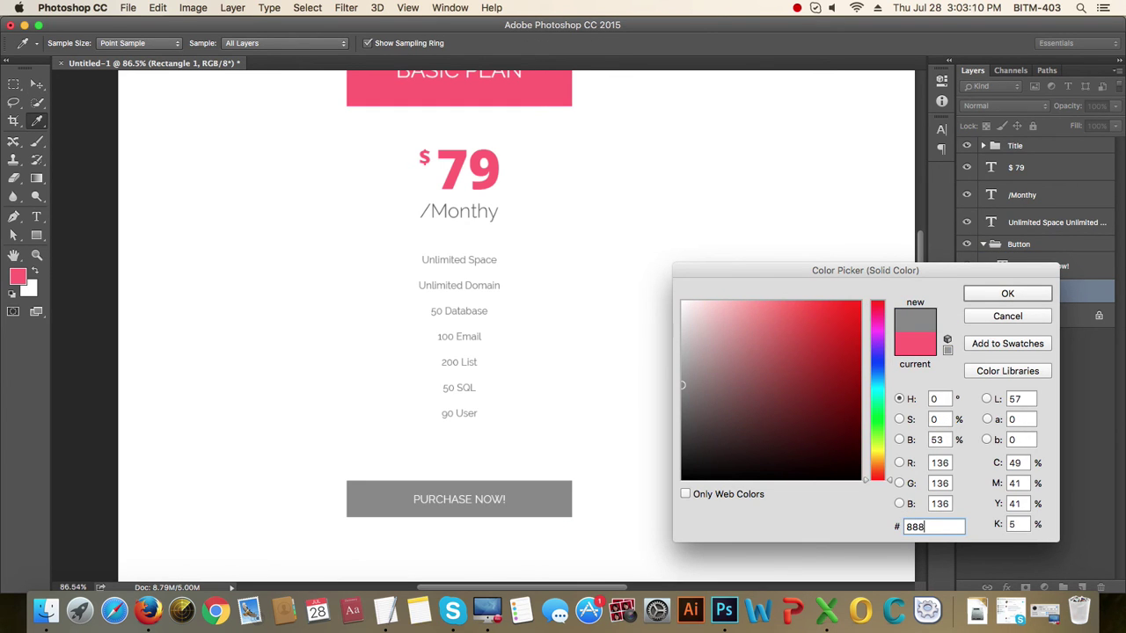
pyautogui.press('super+a')
pyautogui.write('66')
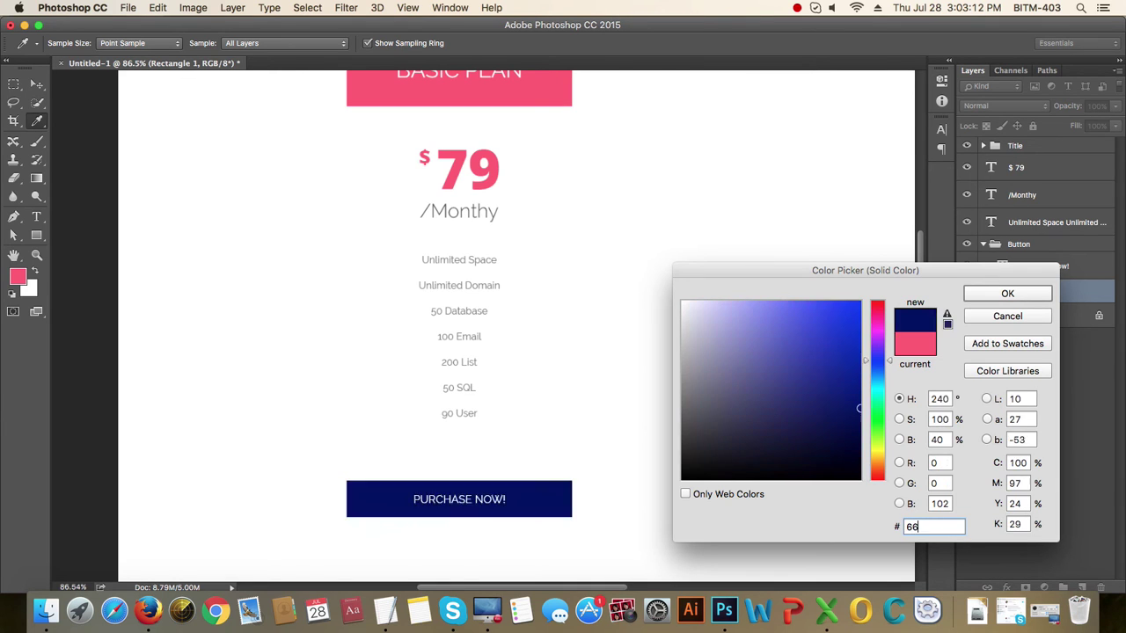
pyautogui.write('66')
pyautogui.press('BackSpace')
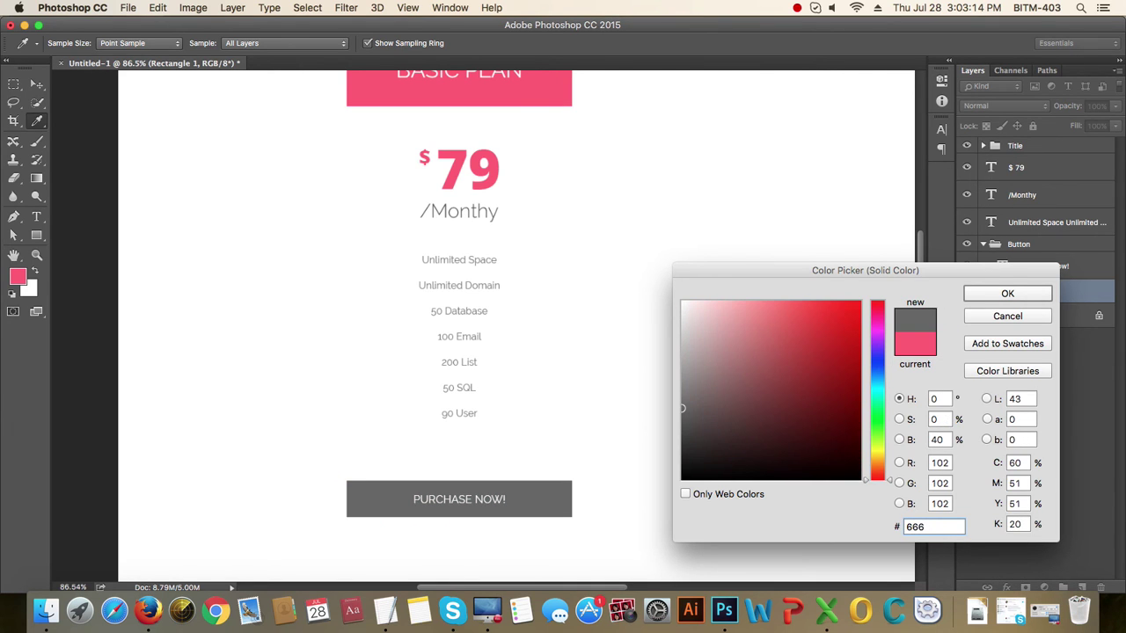
pyautogui.press('Return')
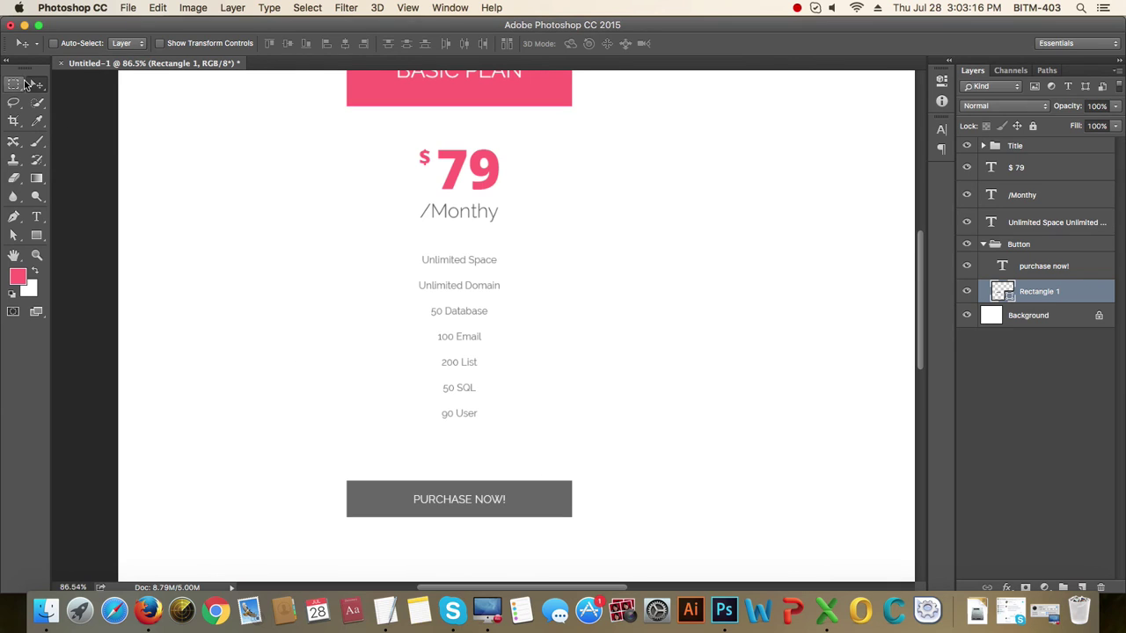
# - Set the "PURCHASE NOW!" text to Raleway Bold with Mac LCD anti-aliasing
pyautogui.click(1039, 272)
pyautogui.press('t')
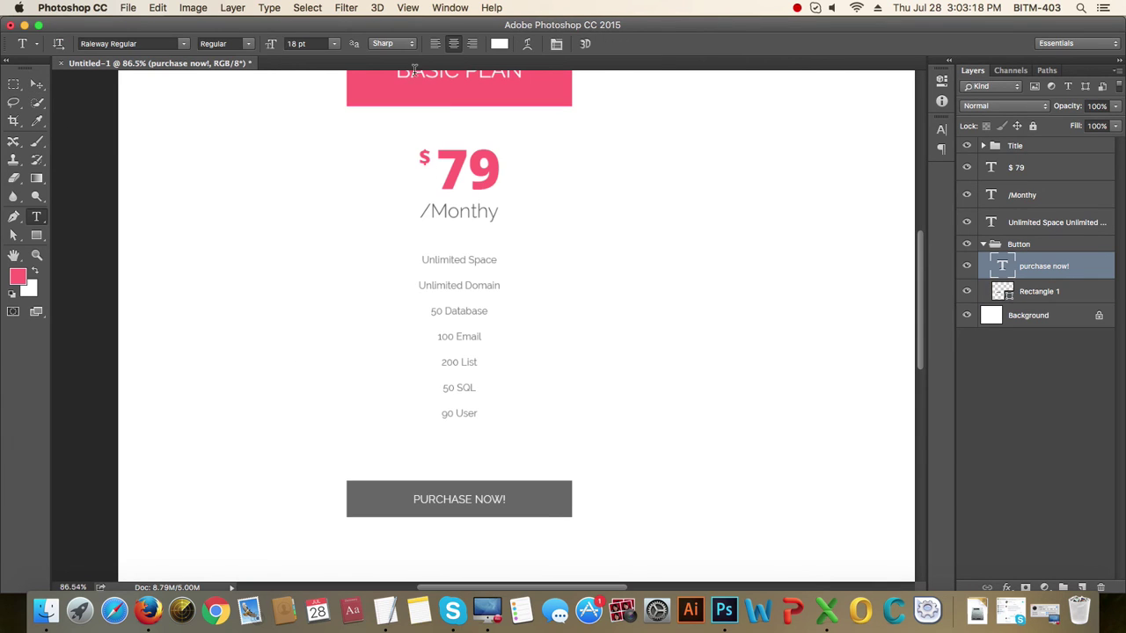
pyautogui.click(248, 49)
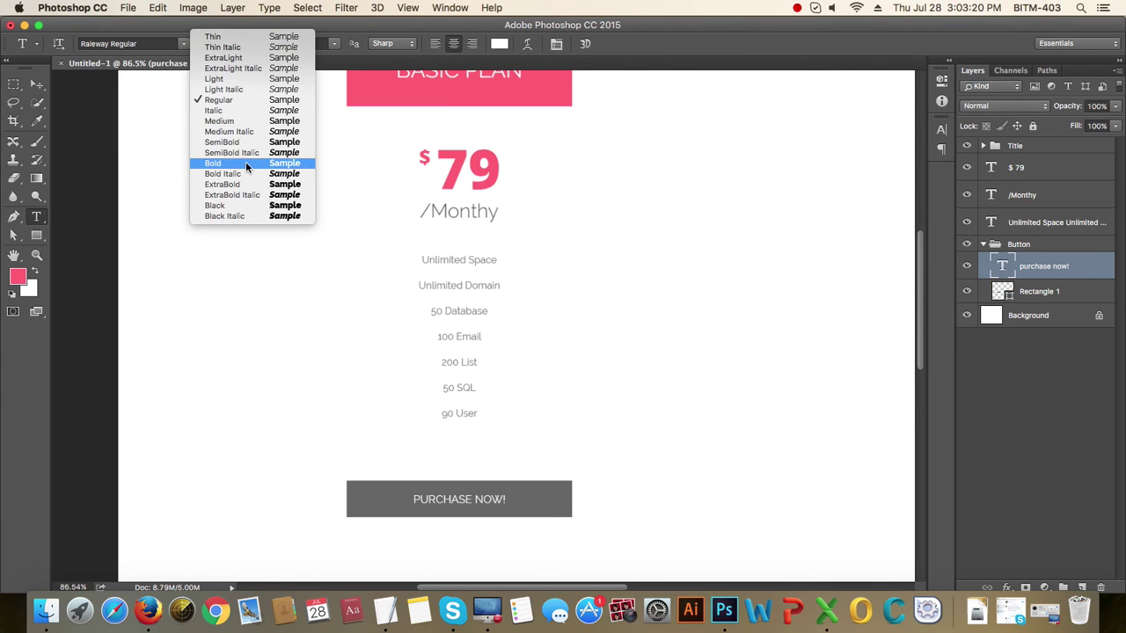
pyautogui.click(245, 161)
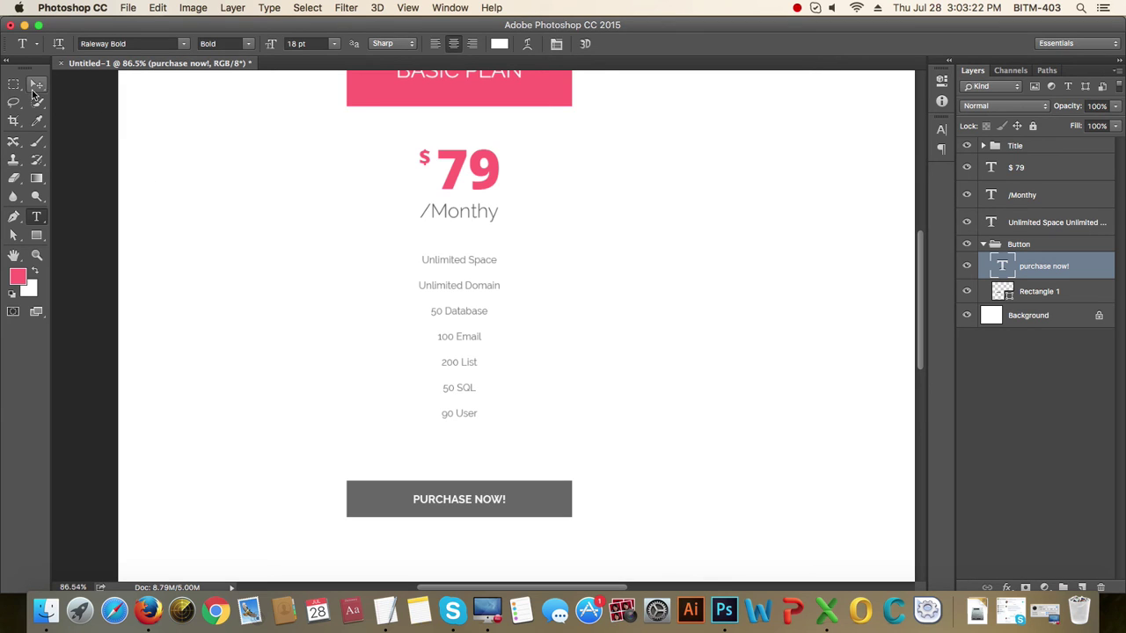
pyautogui.click(387, 44)
pyautogui.click(390, 93)
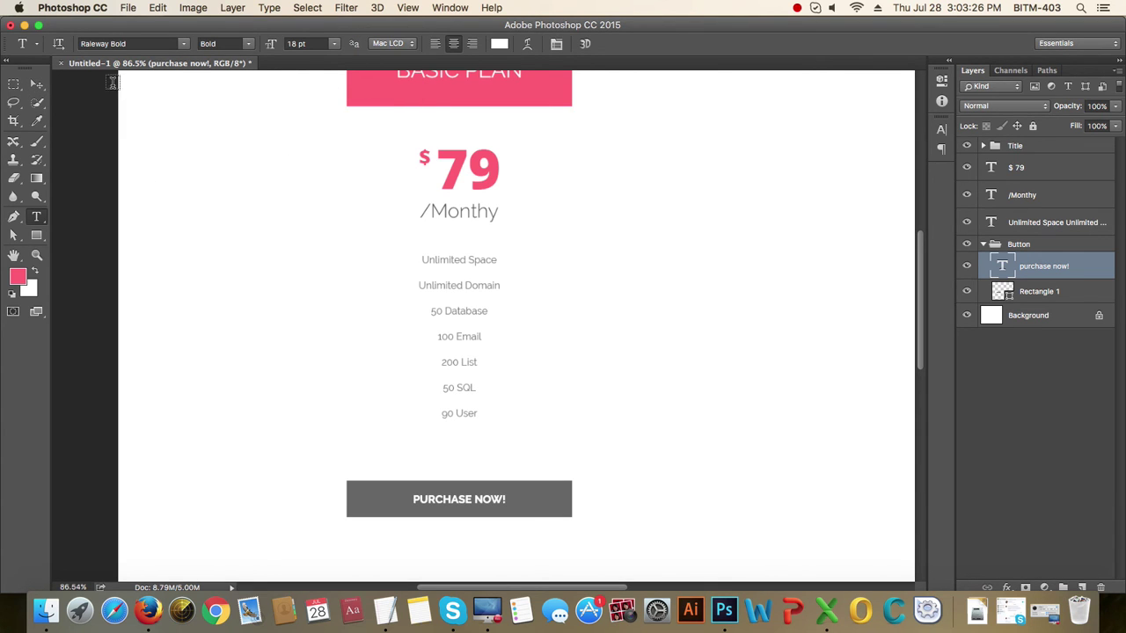
pyautogui.click(37, 84)
# - Collapse the Button group in the layer list
pyautogui.scroll(-2, 535, 309)
pyautogui.scroll(1, 613, 304)
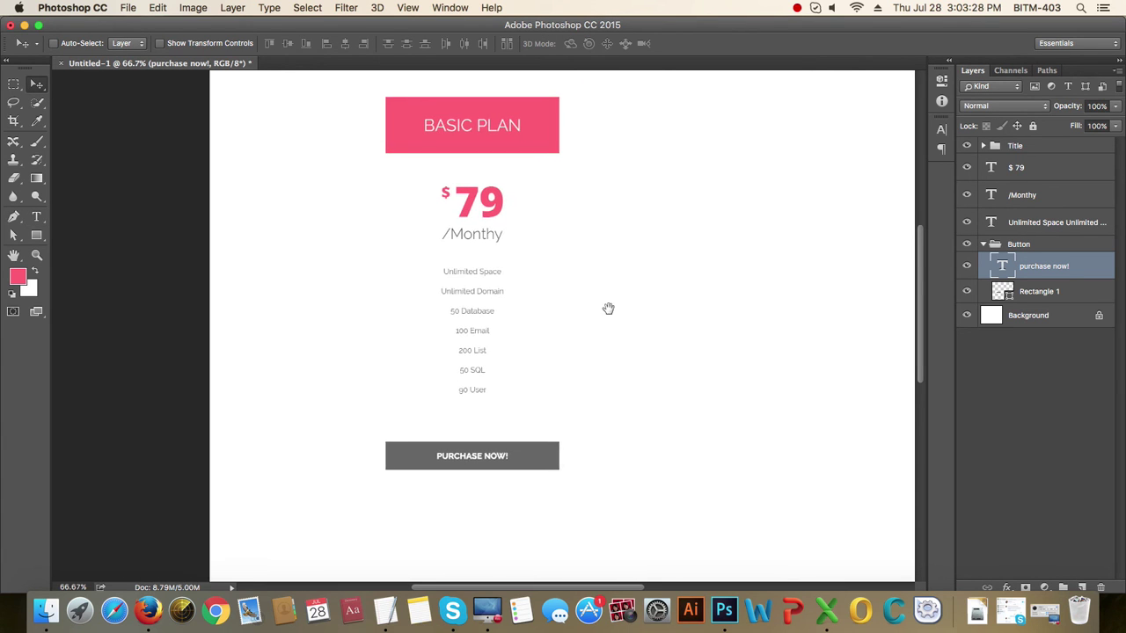
pyautogui.scroll(-1, 560, 284)
pyautogui.scroll(3, 540, 238)
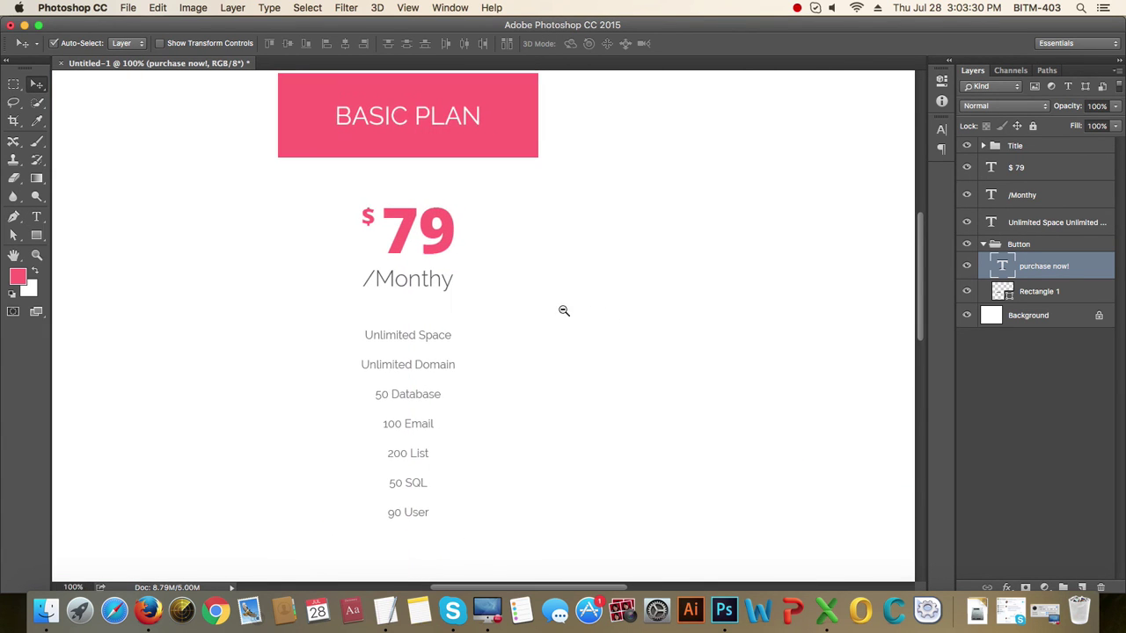
pyautogui.scroll(-1, 540, 308)
pyautogui.scroll(-1, 587, 312)
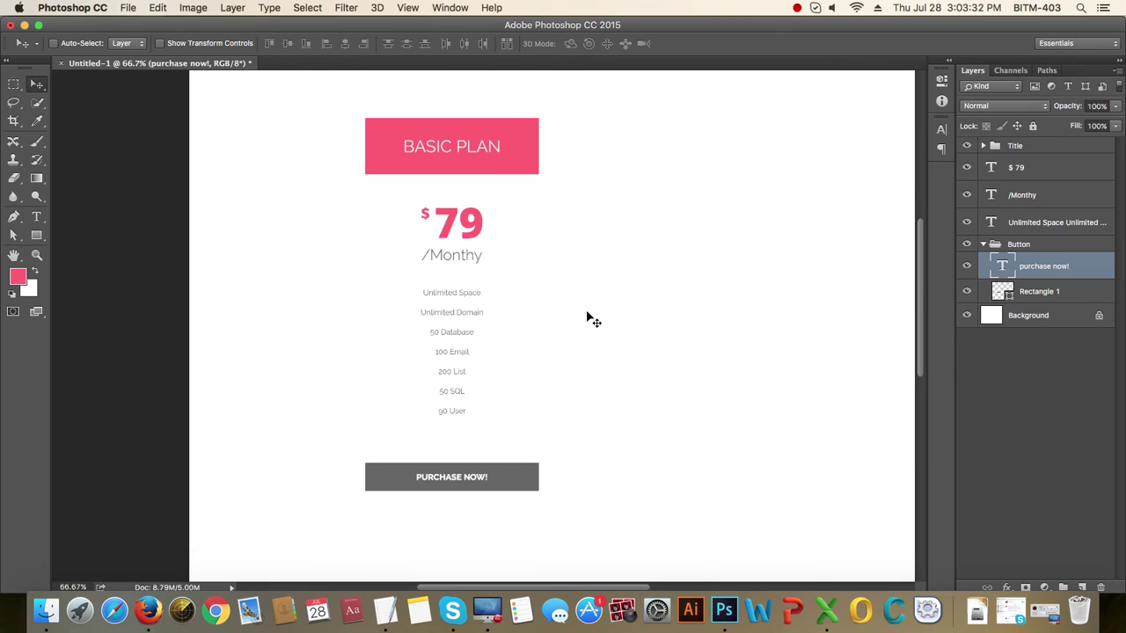
pyautogui.click(983, 245)
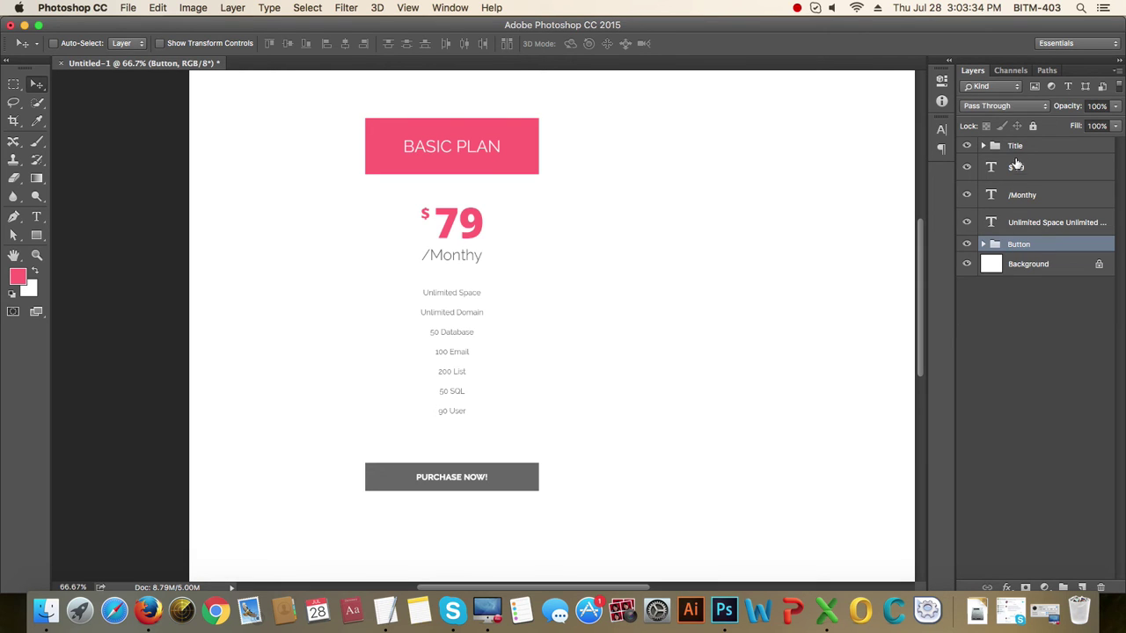
# - Measure the space above and below the "BASIC PLAN" text inside the pink header with rectangular marquee selections
pyautogui.click(1018, 150)
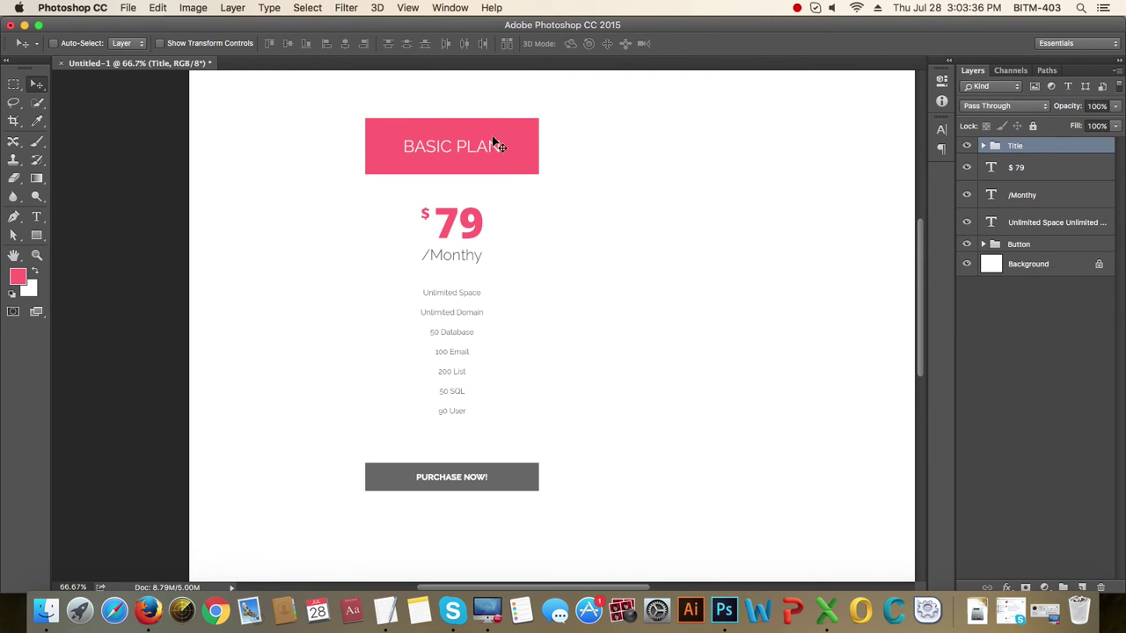
pyautogui.scroll(5, 501, 153)
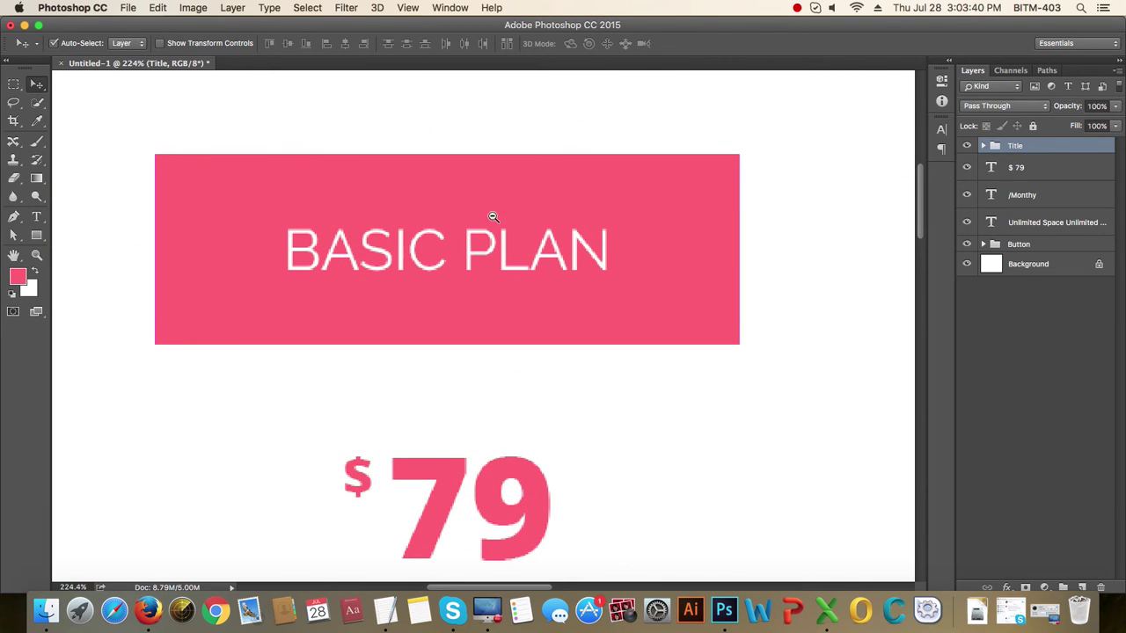
pyautogui.moveTo(492, 219); pyautogui.dragTo(515, 228)
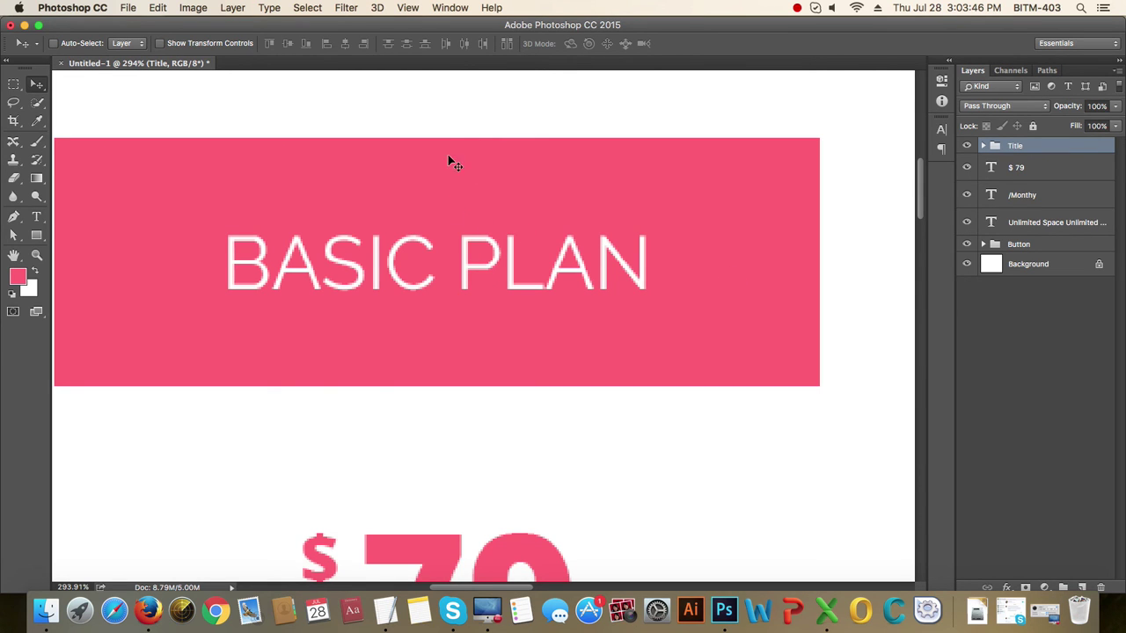
pyautogui.click(334, 176)
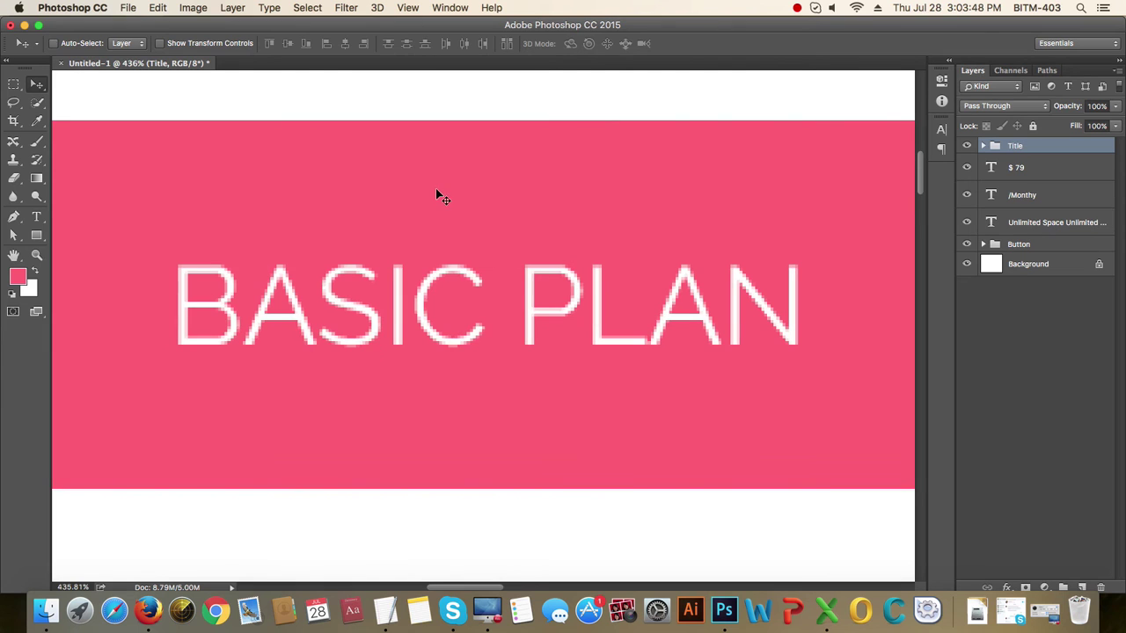
pyautogui.press('m')
pyautogui.click(357, 143)
pyautogui.click(356, 147)
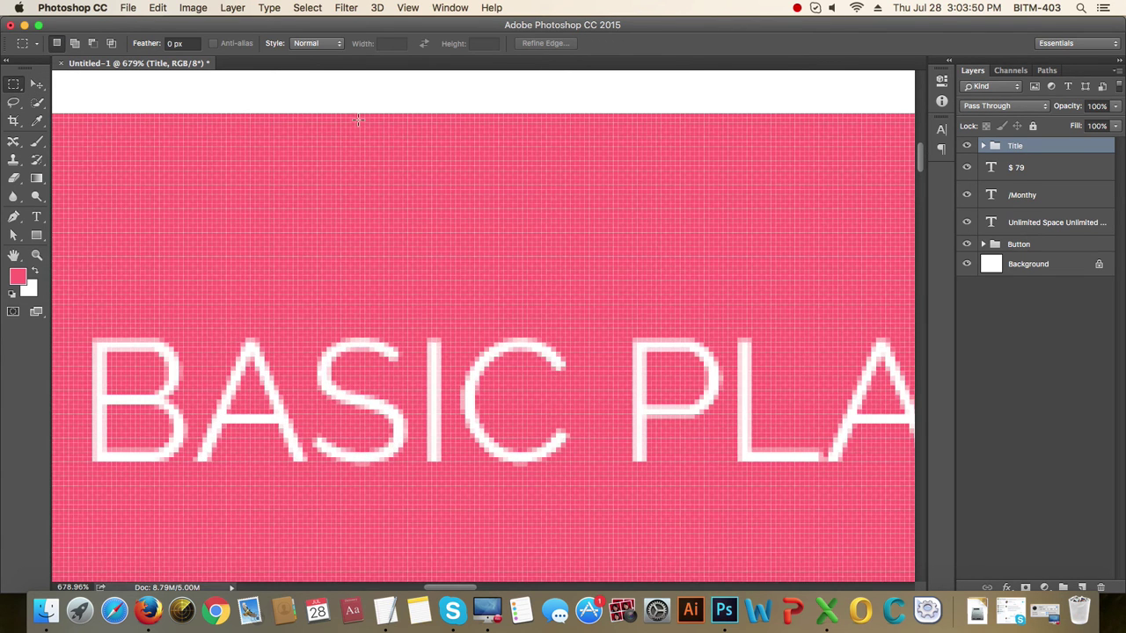
pyautogui.moveTo(357, 114); pyautogui.dragTo(620, 333)
pyautogui.scroll(-5, 543, 397)
pyautogui.scroll(-3, 558, 244)
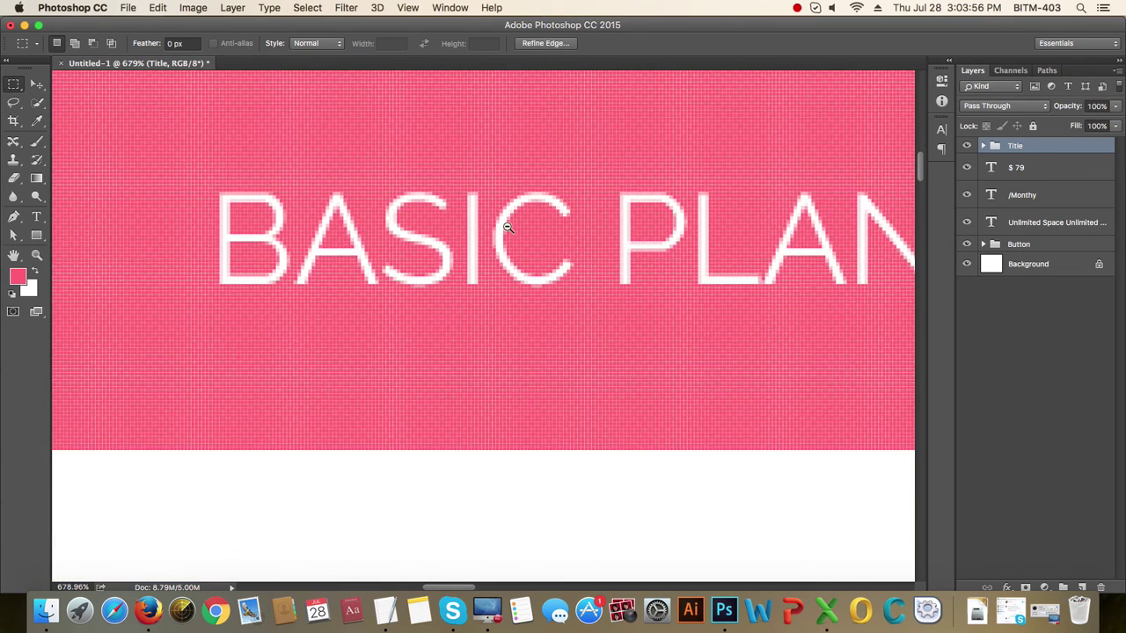
pyautogui.moveTo(541, 141); pyautogui.dragTo(548, 390)
pyautogui.click(762, 342)
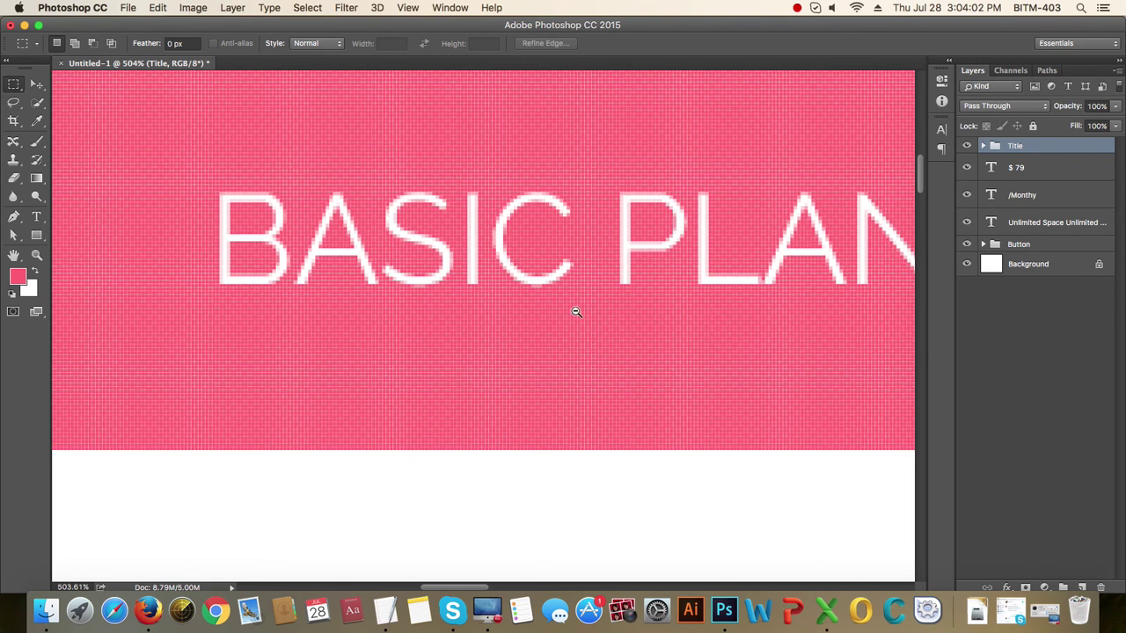
# - Measure the gap between the pink header and the $79 price with a rectangular marquee selection
pyautogui.scroll(-3, 576, 312)
pyautogui.moveTo(585, 349); pyautogui.dragTo(527, 345)
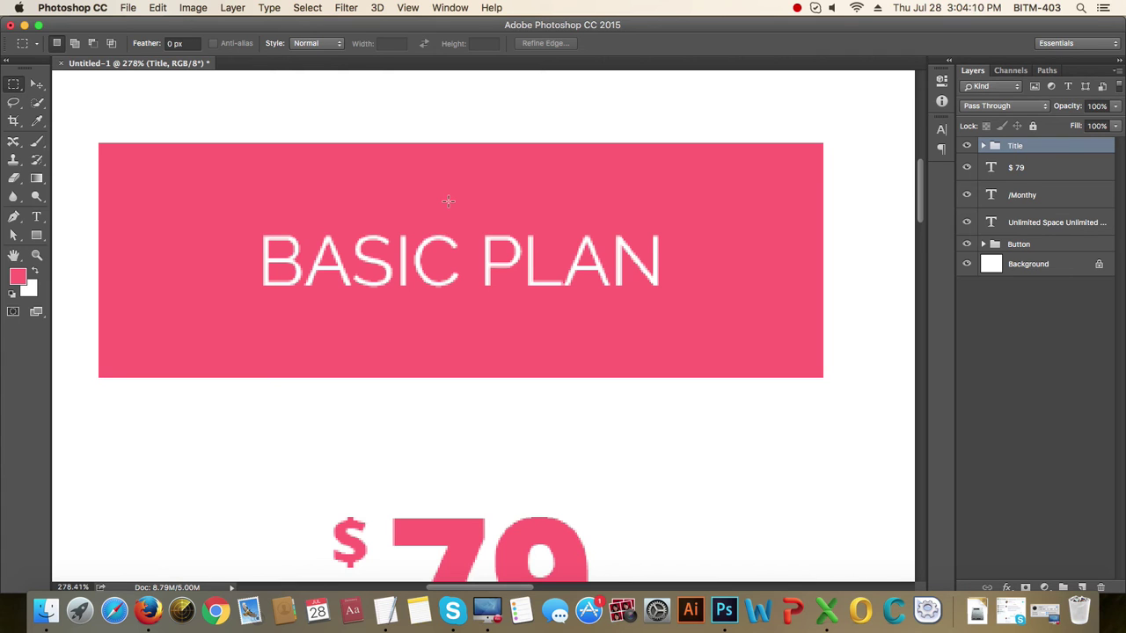
pyautogui.scroll(-5, 507, 252)
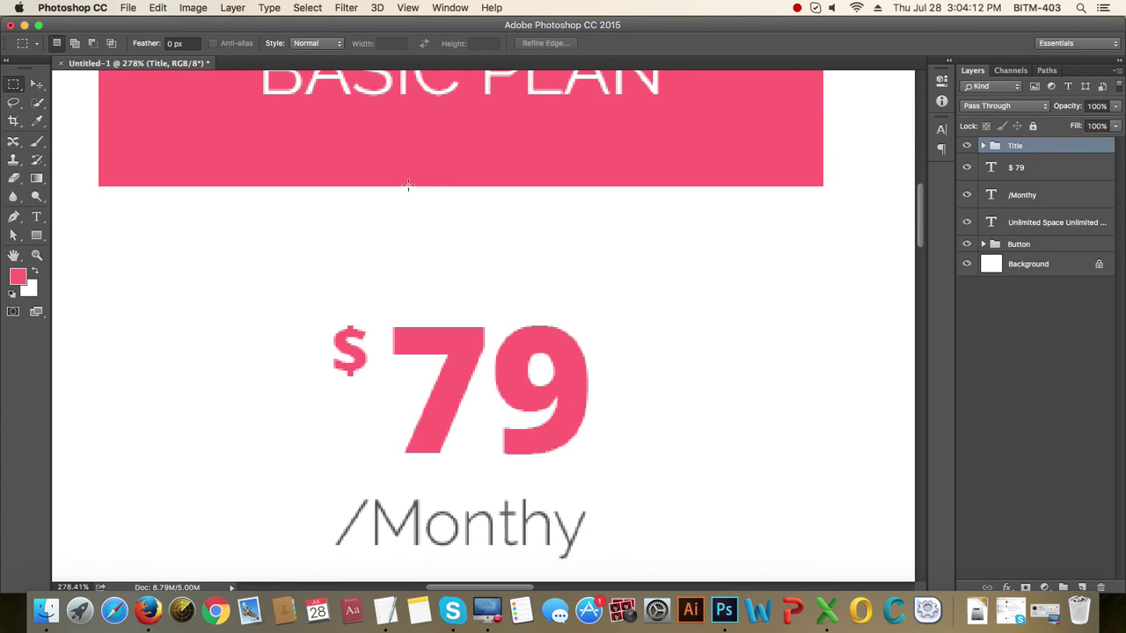
pyautogui.moveTo(406, 186); pyautogui.dragTo(575, 326)
pyautogui.click(635, 312)
pyautogui.press('v')
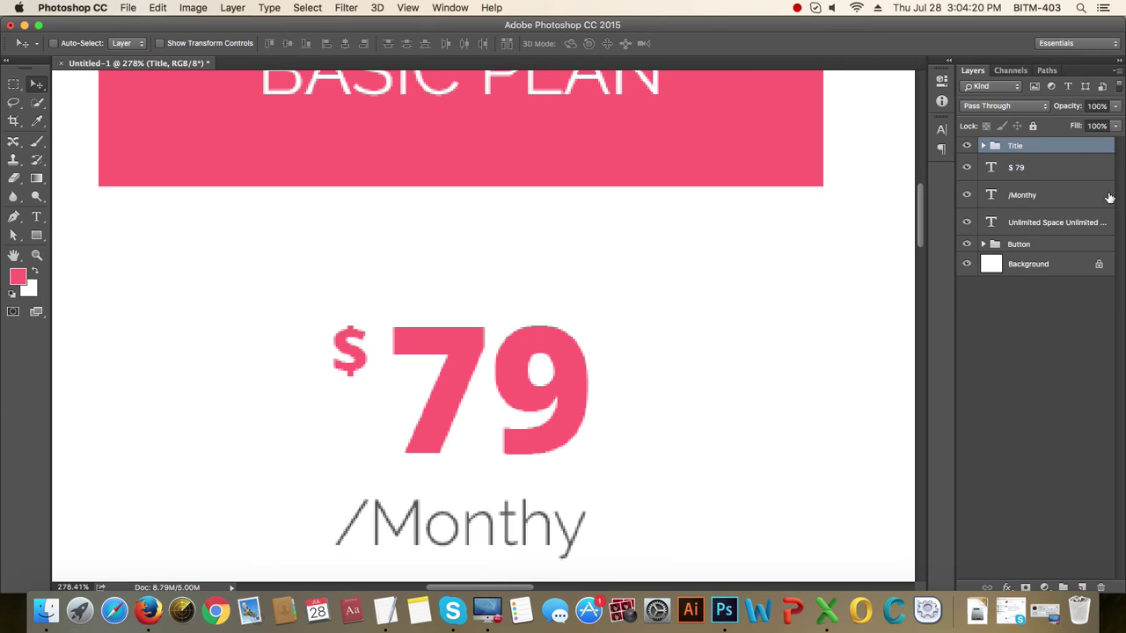
# - Move the $79 and /Monthy text layers down together by about 5 px
pyautogui.click(1030, 175)
pyautogui.keyDown('shift'); pyautogui.click(1030, 198); pyautogui.keyUp('shift')
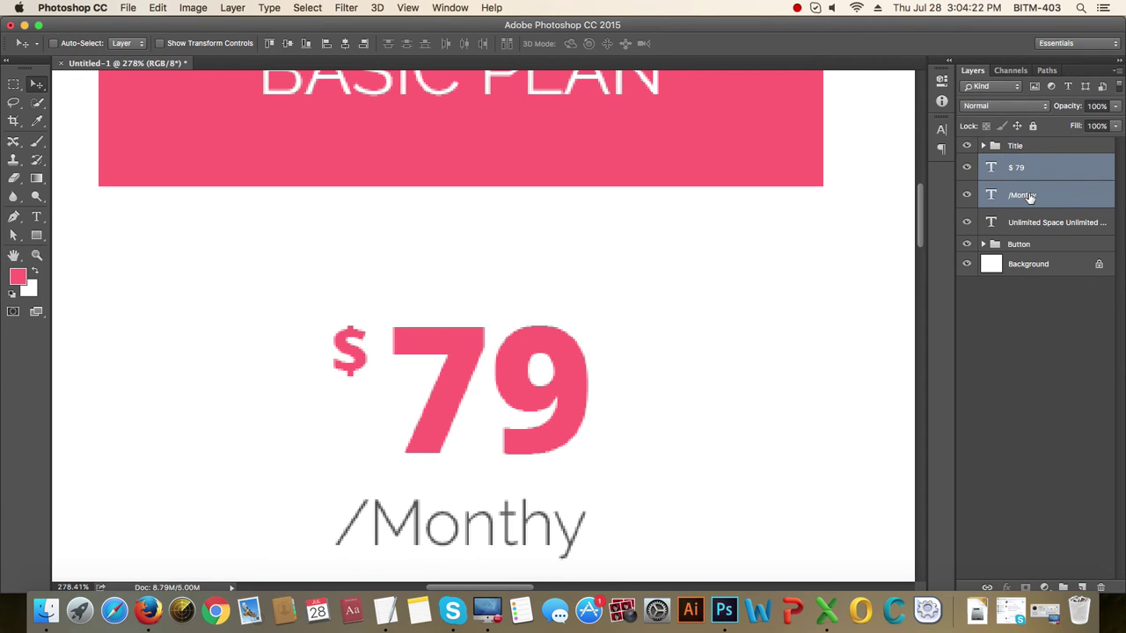
pyautogui.press('Down')
pyautogui.press('Down')
pyautogui.press('Down')
pyautogui.press('Down')
pyautogui.press('Down')
pyautogui.press('Down')
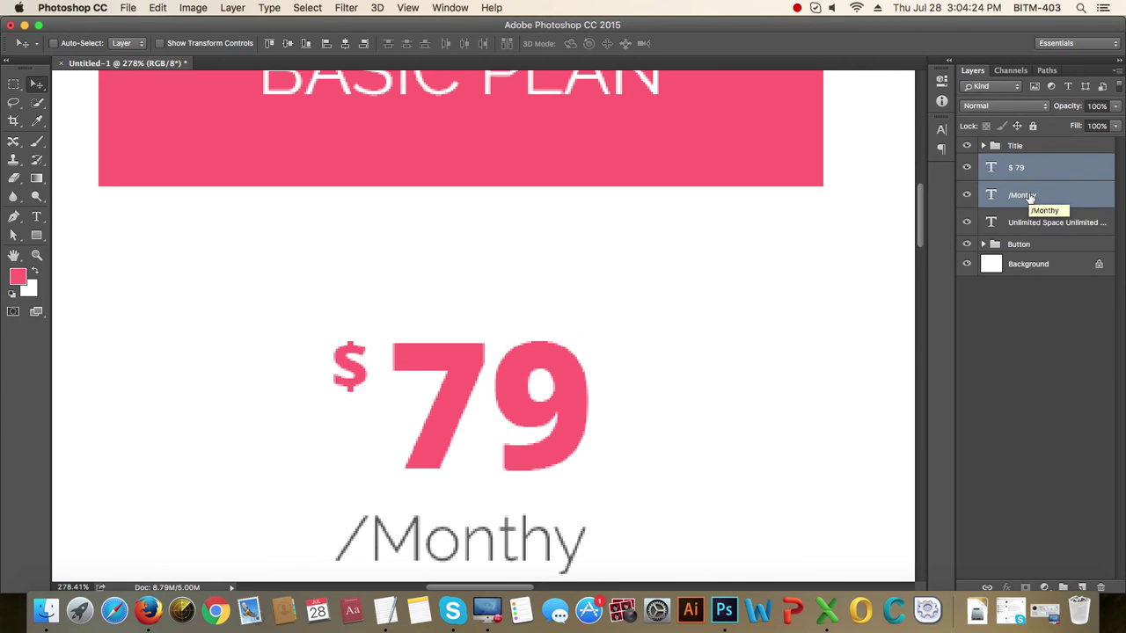
# - Check the font and size settings of the /Monthy text without changing them
pyautogui.scroll(-5, 543, 291)
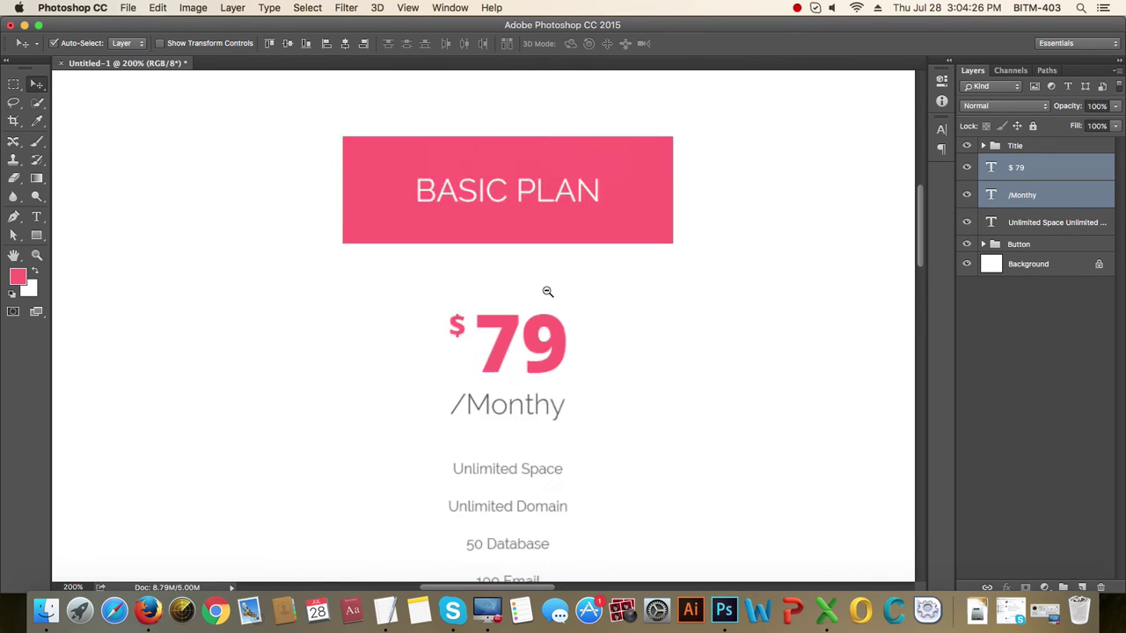
pyautogui.scroll(4, 508, 302)
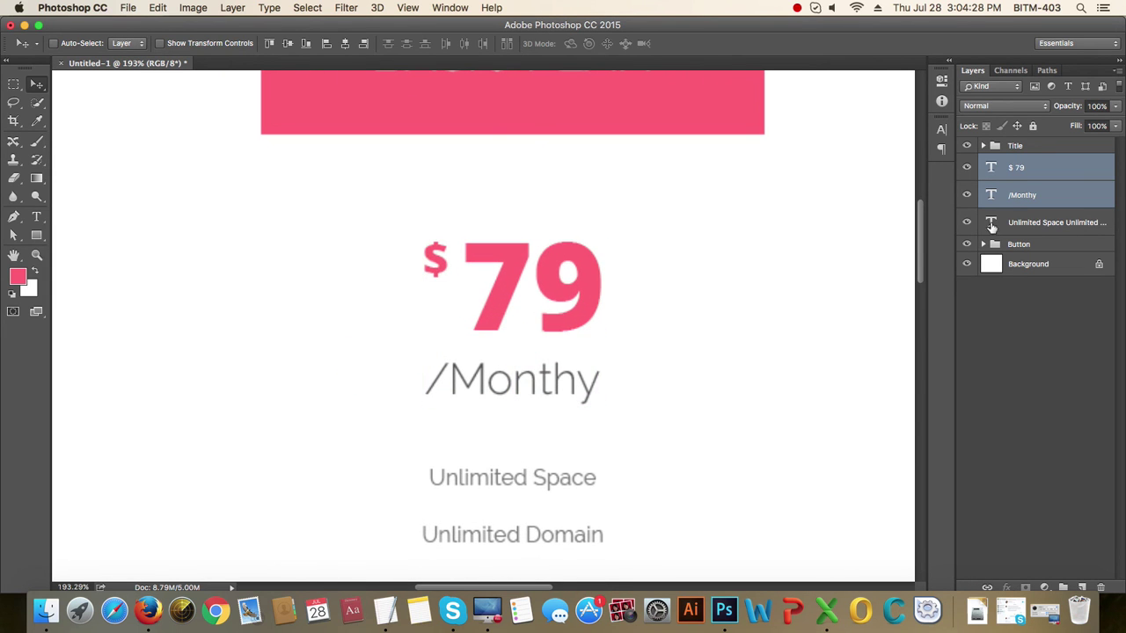
pyautogui.click(1037, 195)
pyautogui.scroll(3, 571, 405)
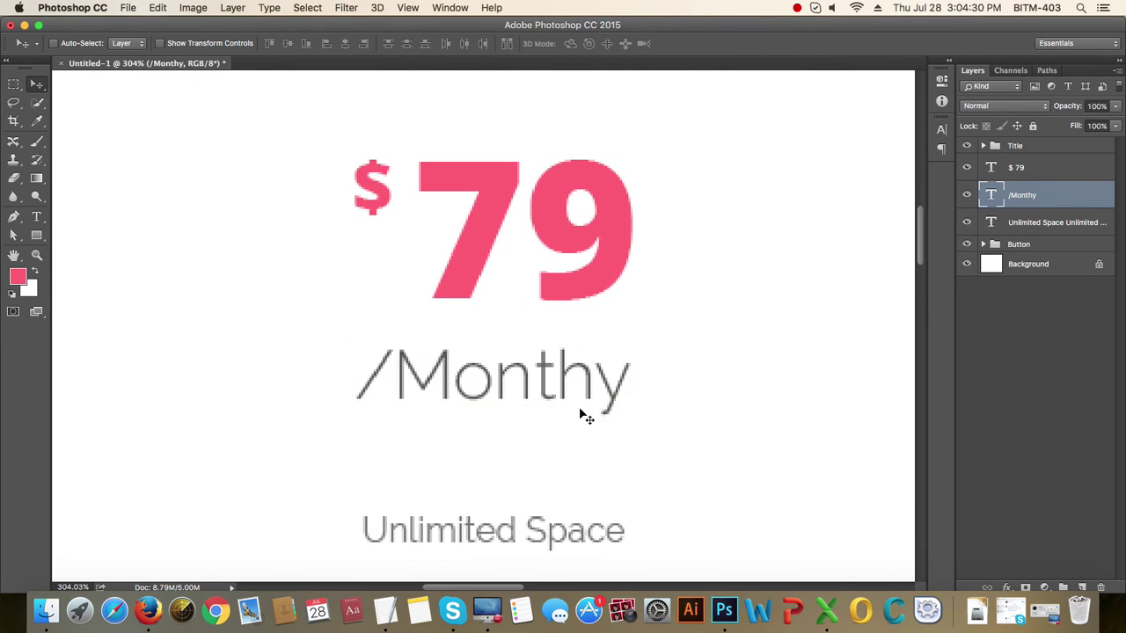
pyautogui.press('t')
pyautogui.tripleClick(517, 377)
pyautogui.press('super+t')
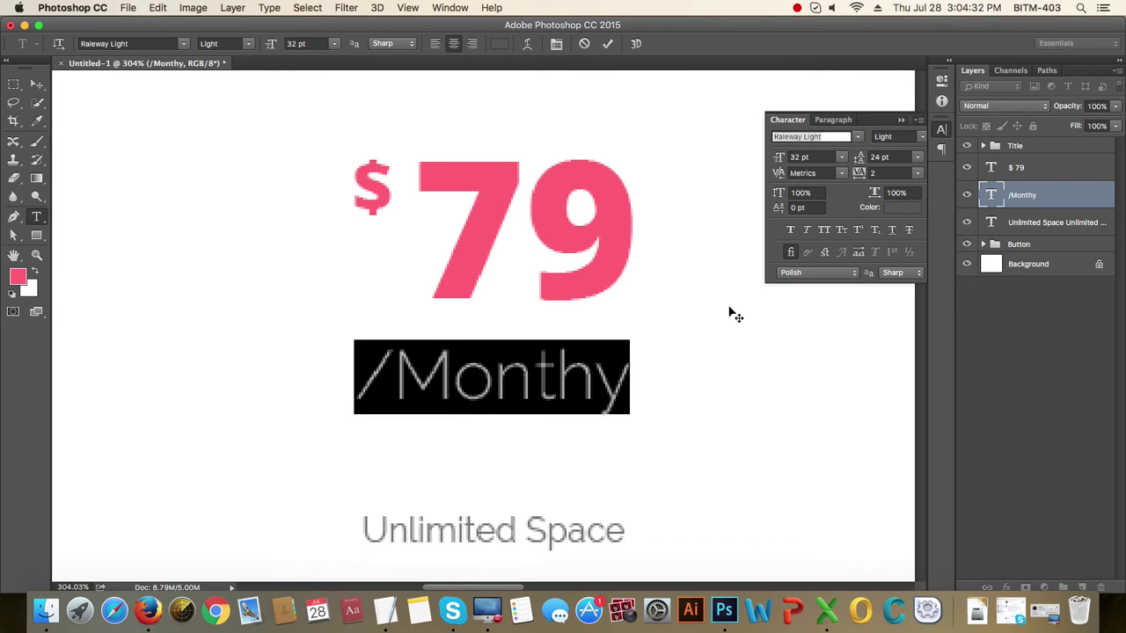
pyautogui.click(939, 130)
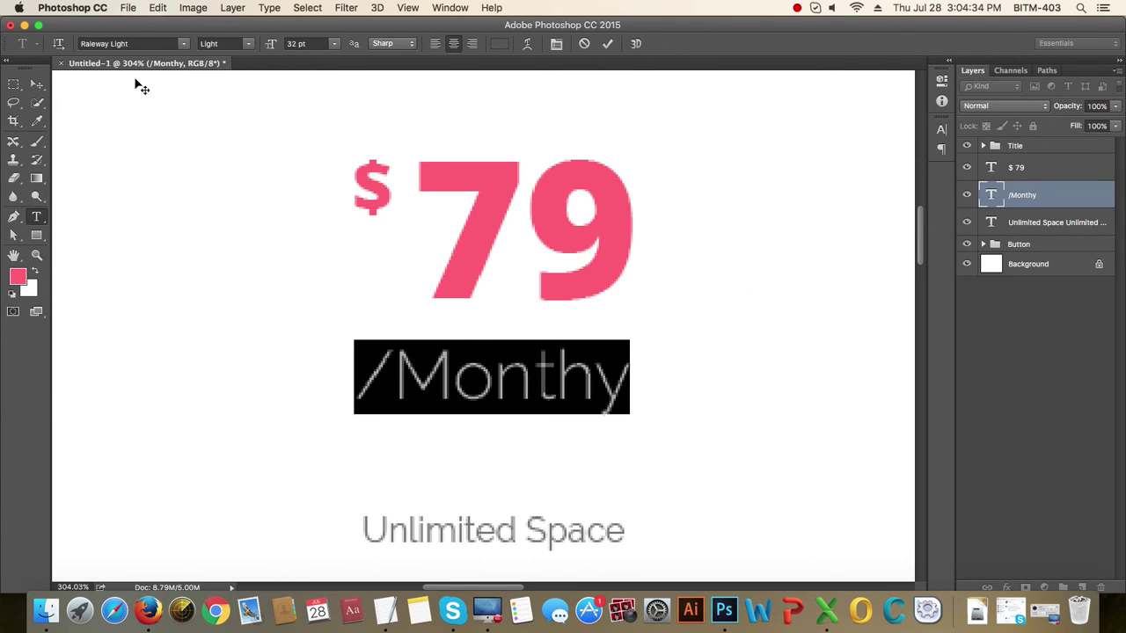
pyautogui.click(37, 84)
# - Measure the gap between $79 and /Monthy with a marquee, and move the /Monthy text down about 4 px
pyautogui.scroll(2, 514, 353)
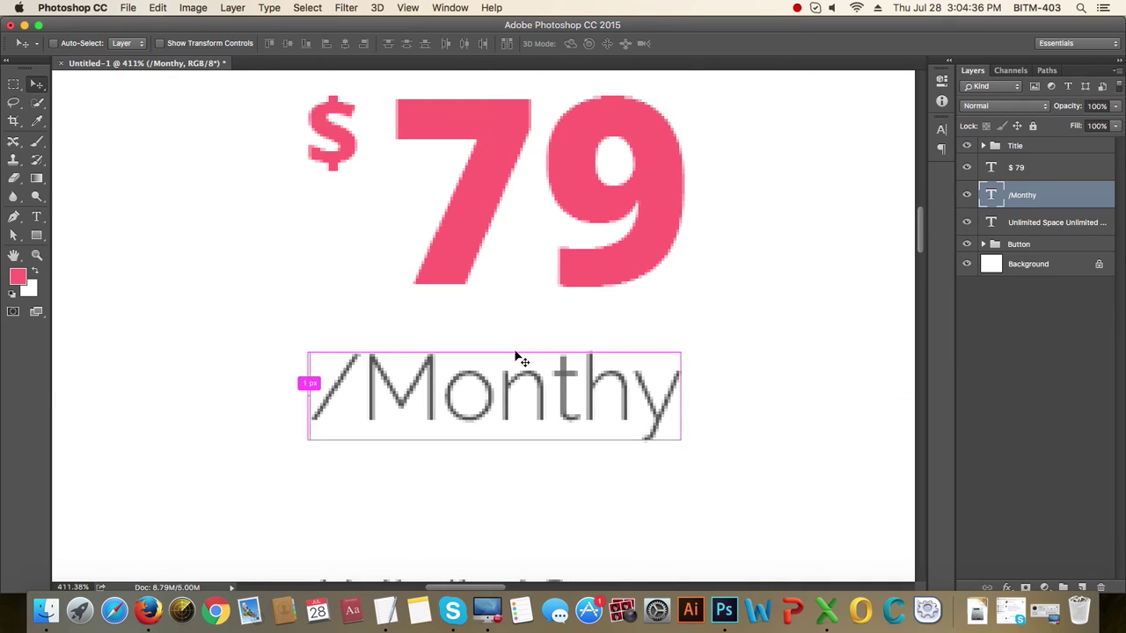
pyautogui.press('m')
pyautogui.moveTo(427, 285); pyautogui.dragTo(527, 351)
pyautogui.hotkey('ctrl', 'd')
pyautogui.press('v')
pyautogui.press('Down')
pyautogui.press('Down')
pyautogui.press('Down')
pyautogui.press('Down')
pyautogui.press('Down')
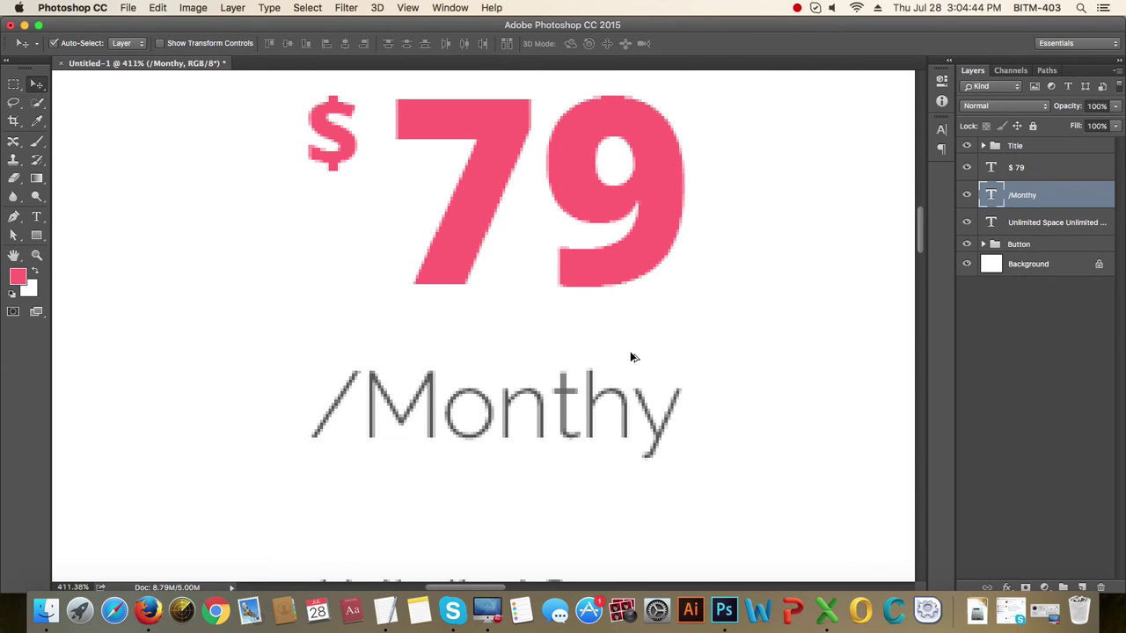
# - Move the feature list text layer down about 25 px, away from the /Monthy text
pyautogui.press('super+1')
pyautogui.scroll(3, 485, 377)
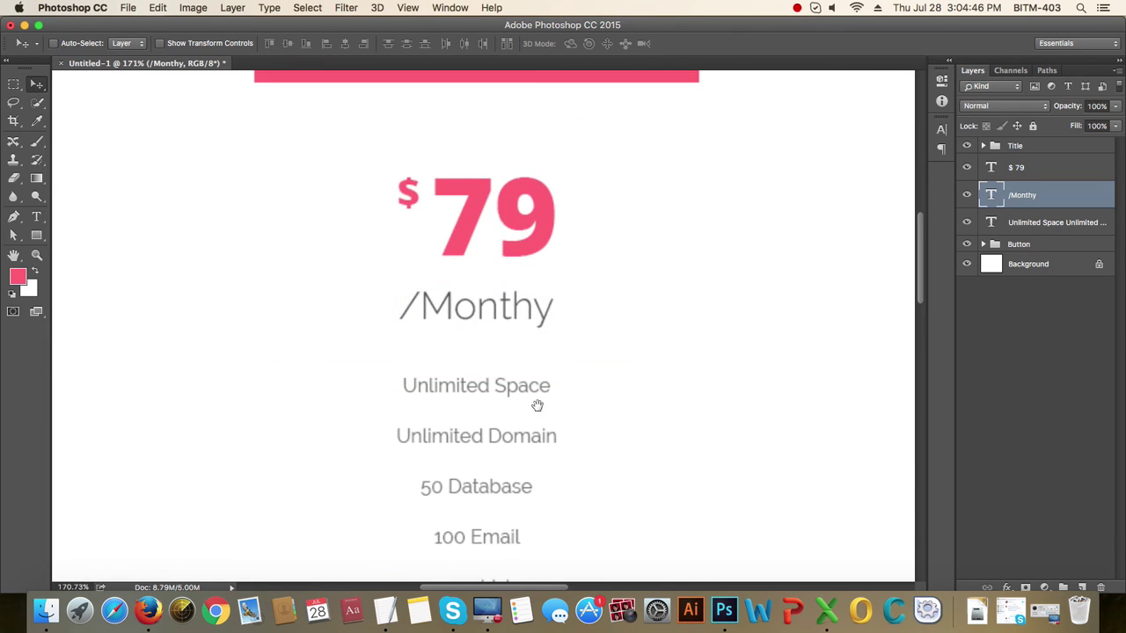
pyautogui.scroll(-3, 573, 334)
pyautogui.scroll(-3, 535, 343)
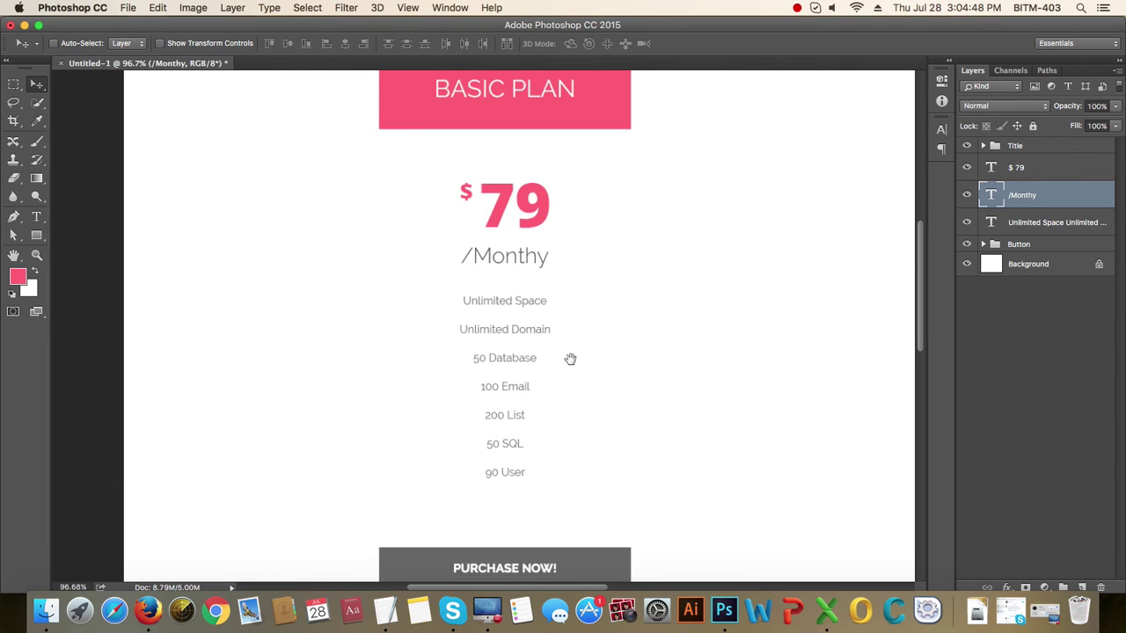
pyautogui.moveTo(571, 360); pyautogui.dragTo(561, 326)
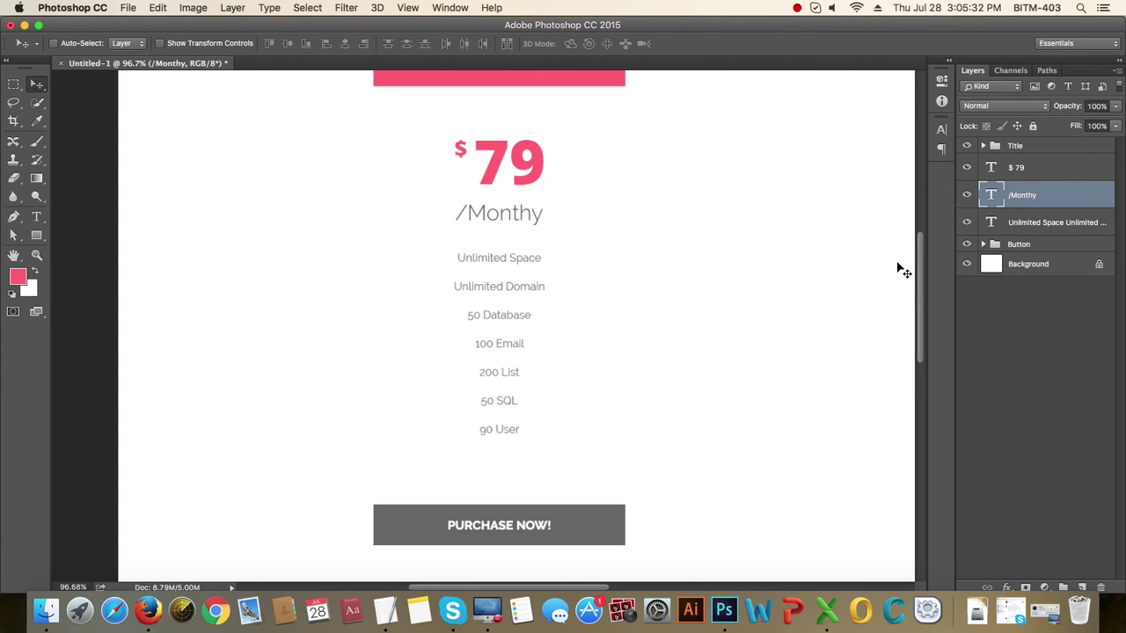
pyautogui.click(1042, 229)
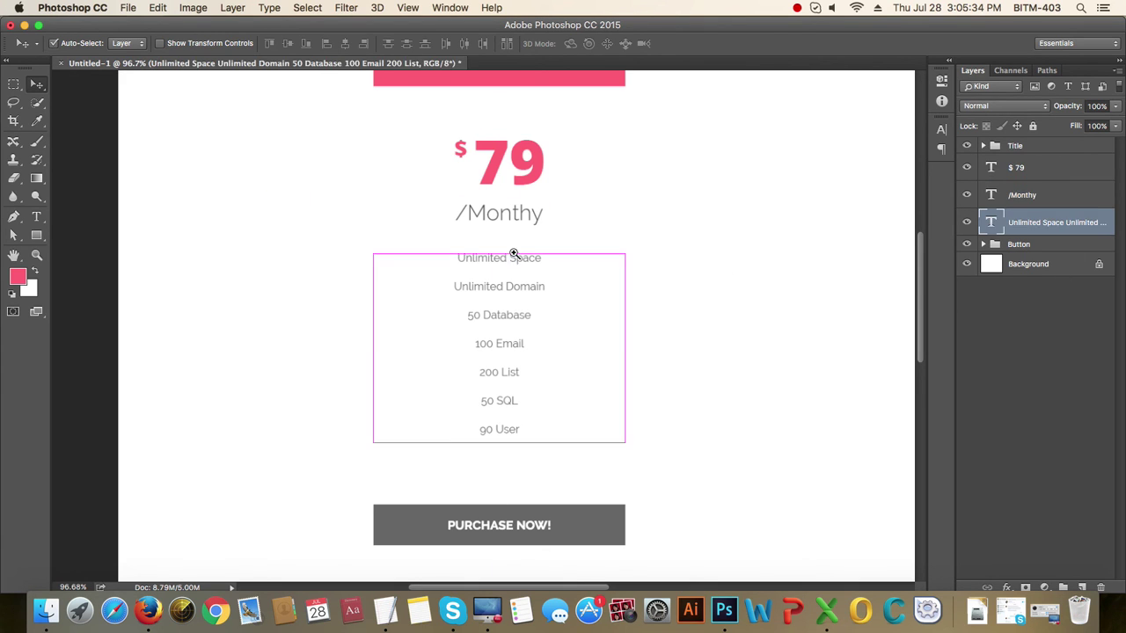
pyautogui.scroll(5, 516, 252)
pyautogui.moveTo(553, 291); pyautogui.dragTo(558, 359)
pyautogui.press('Down')
# - Measure the gap between /Monthy and the feature list with a marquee, and move the list up about 6 px
pyautogui.press('m')
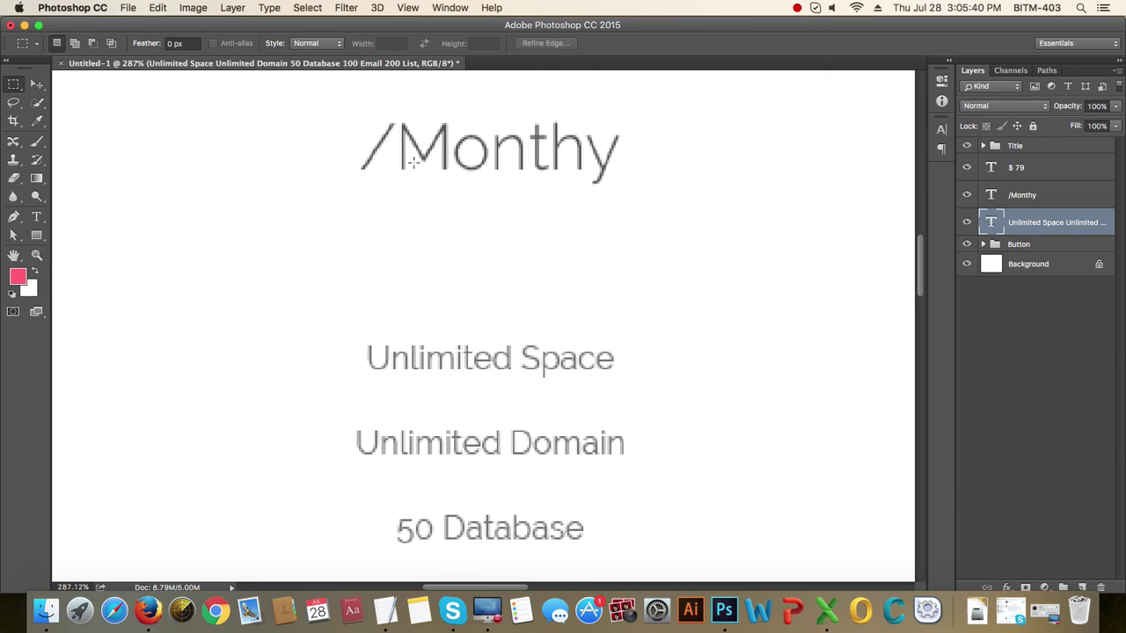
pyautogui.moveTo(395, 171); pyautogui.dragTo(591, 347)
pyautogui.click(669, 343)
pyautogui.press('v')
pyautogui.press('Up')
pyautogui.press('Up')
pyautogui.press('Up')
pyautogui.press('Up')
pyautogui.press('Up')
pyautogui.press('Up')
pyautogui.press('Up')
pyautogui.press('Up')
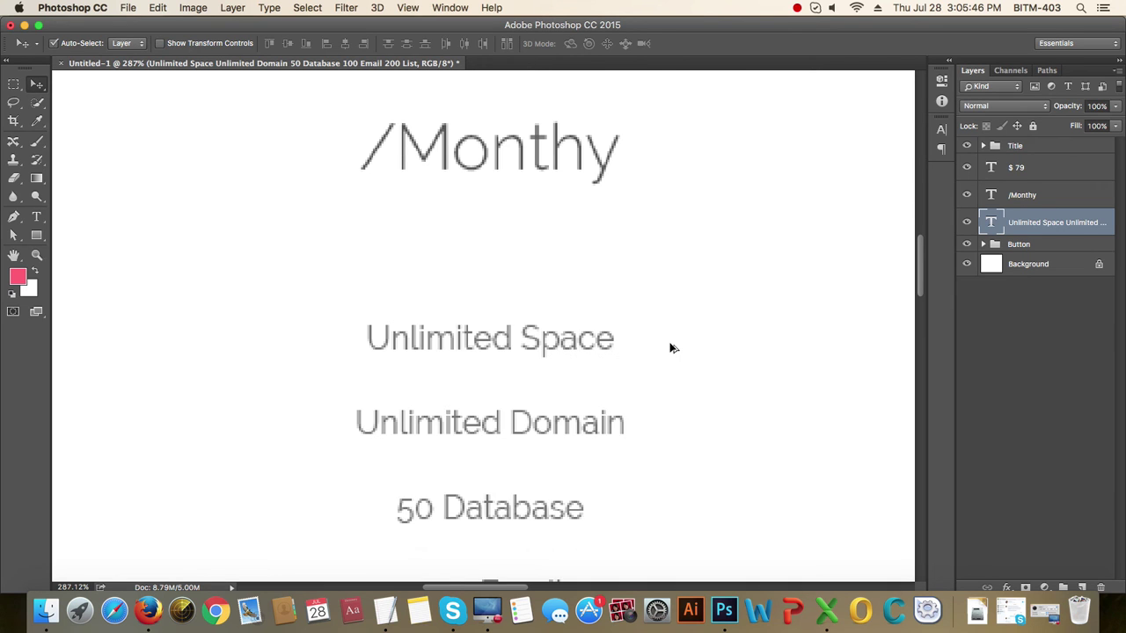
# - Recheck the spacing between the /Monthy text and the "Unlimited Space" line with a close-up marquee selection
pyautogui.press('super+1')
pyautogui.moveTo(584, 353); pyautogui.dragTo(535, 352)
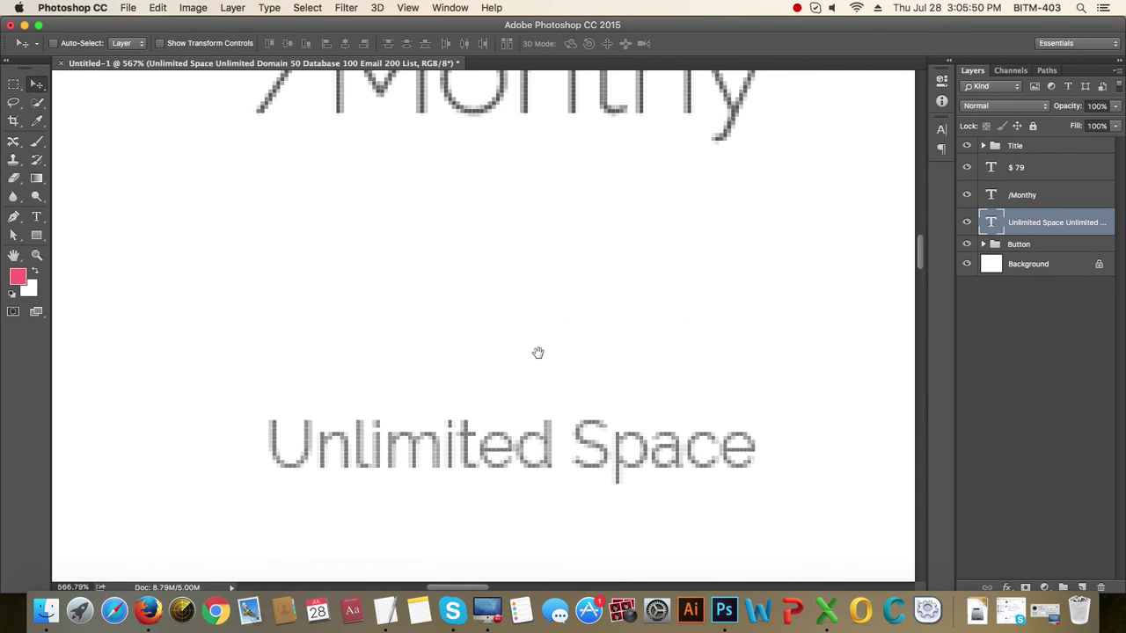
pyautogui.press('m')
pyautogui.moveTo(331, 112); pyautogui.dragTo(623, 431)
pyautogui.click(713, 305)
pyautogui.keyDown('alt'); pyautogui.click(581, 419); pyautogui.keyUp('alt')
pyautogui.keyDown('alt'); pyautogui.click(577, 412); pyautogui.keyUp('alt')
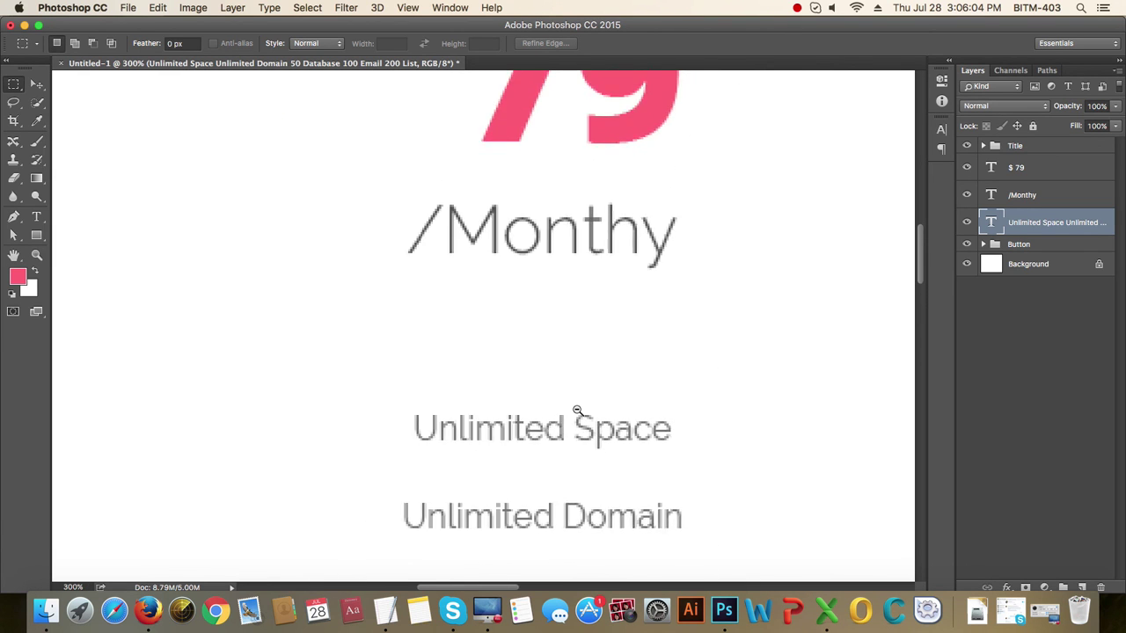
# - Measure the gap between the "90 User" line and the gray button with a rectangular marquee selection
pyautogui.keyDown('alt'); pyautogui.click(572, 351); pyautogui.keyUp('alt')
pyautogui.keyDown('alt'); pyautogui.click(581, 366); pyautogui.keyUp('alt')
pyautogui.moveTo(581, 366); pyautogui.dragTo(507, 367)
pyautogui.scroll(-5, 528, 308)
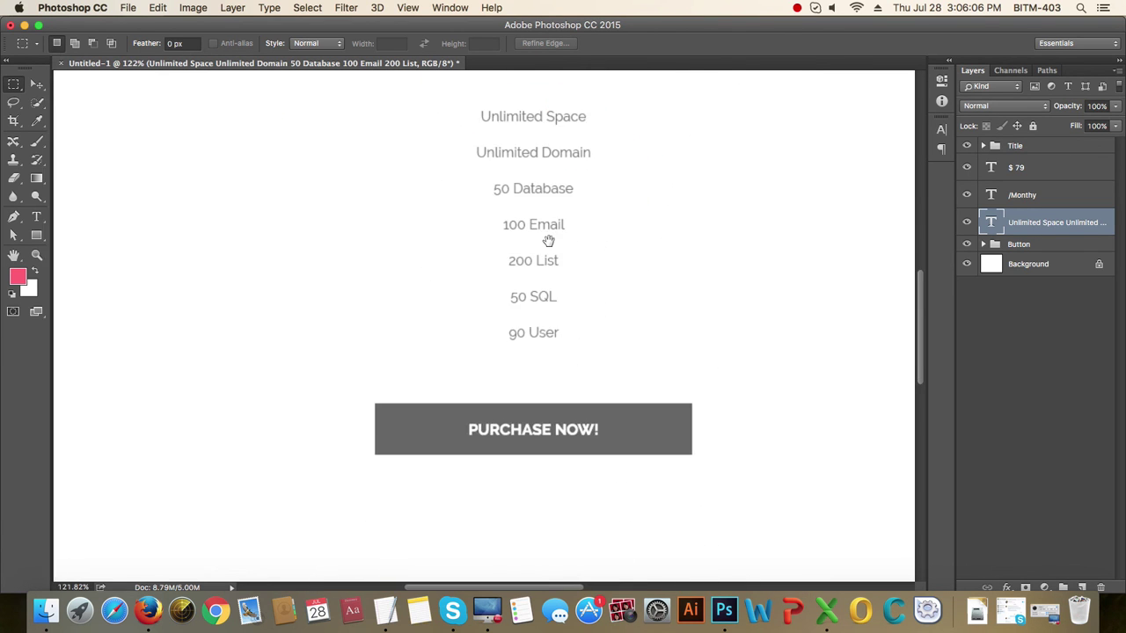
pyautogui.scroll(1, 545, 385)
pyautogui.moveTo(570, 324); pyautogui.dragTo(539, 211)
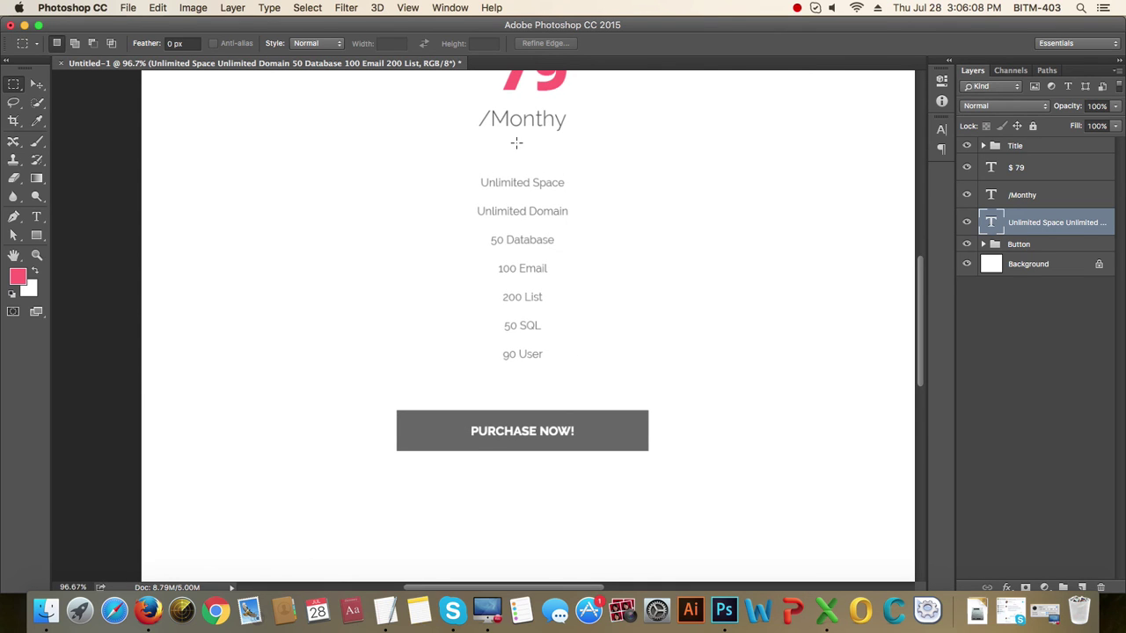
pyautogui.moveTo(546, 402); pyautogui.dragTo(504, 340)
pyautogui.moveTo(420, 247); pyautogui.dragTo(581, 432)
pyautogui.click(665, 368)
pyautogui.press('v')
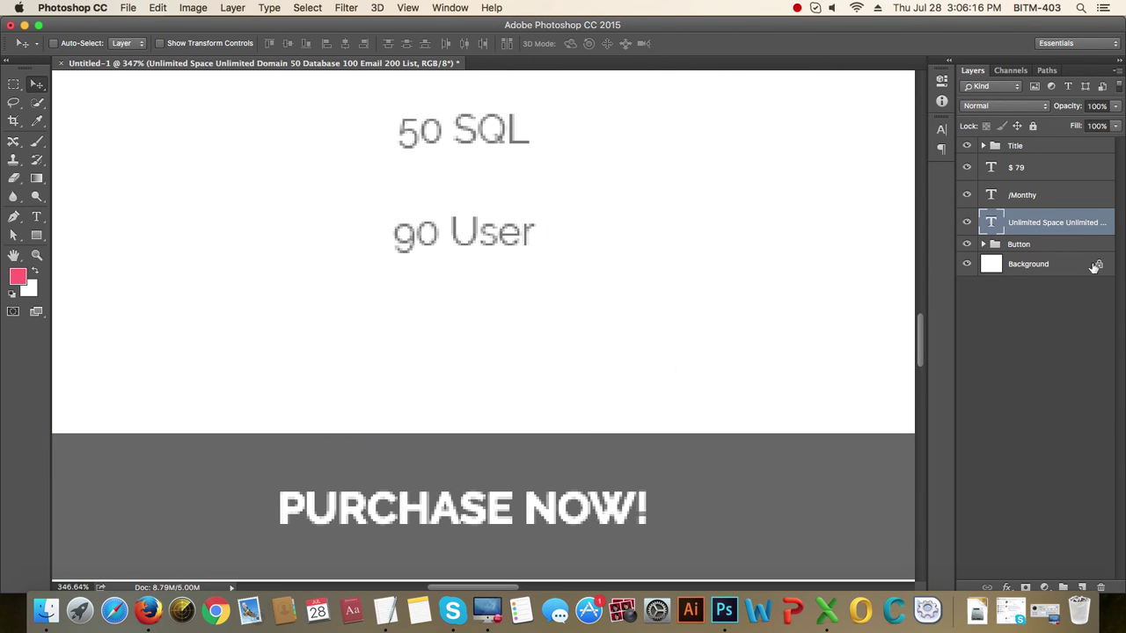
# - Move the Button group down about 2 px
pyautogui.click(1020, 245)
pyautogui.press('Down')
pyautogui.press('Down')
pyautogui.press('Down')
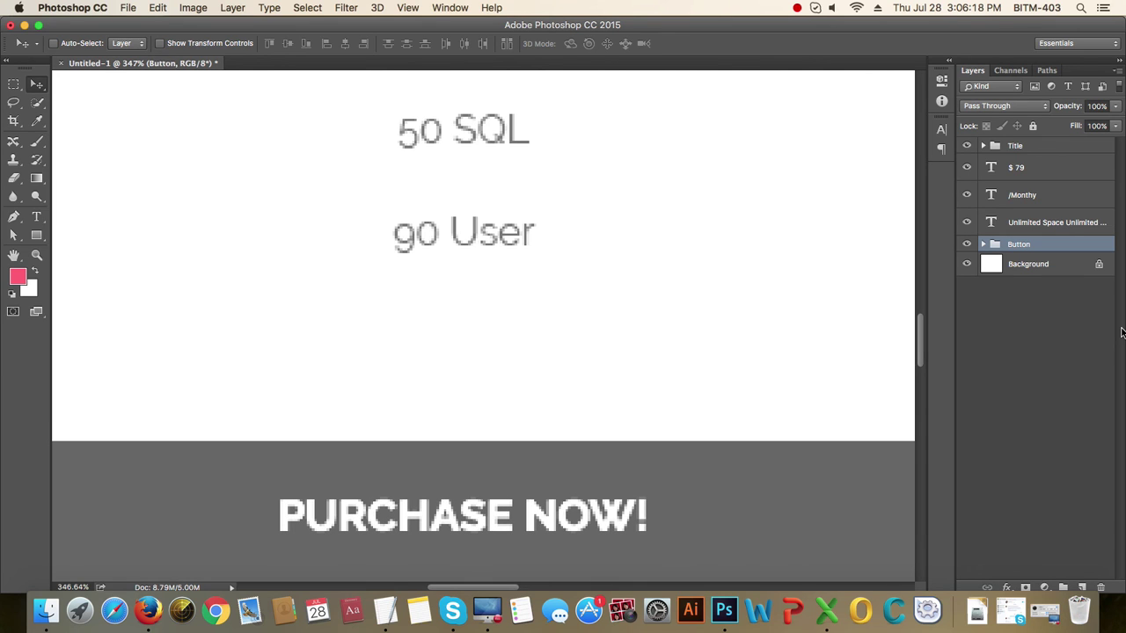
# - Group all layers from Title to Button and name the group "Price Table"
pyautogui.press('super+1')
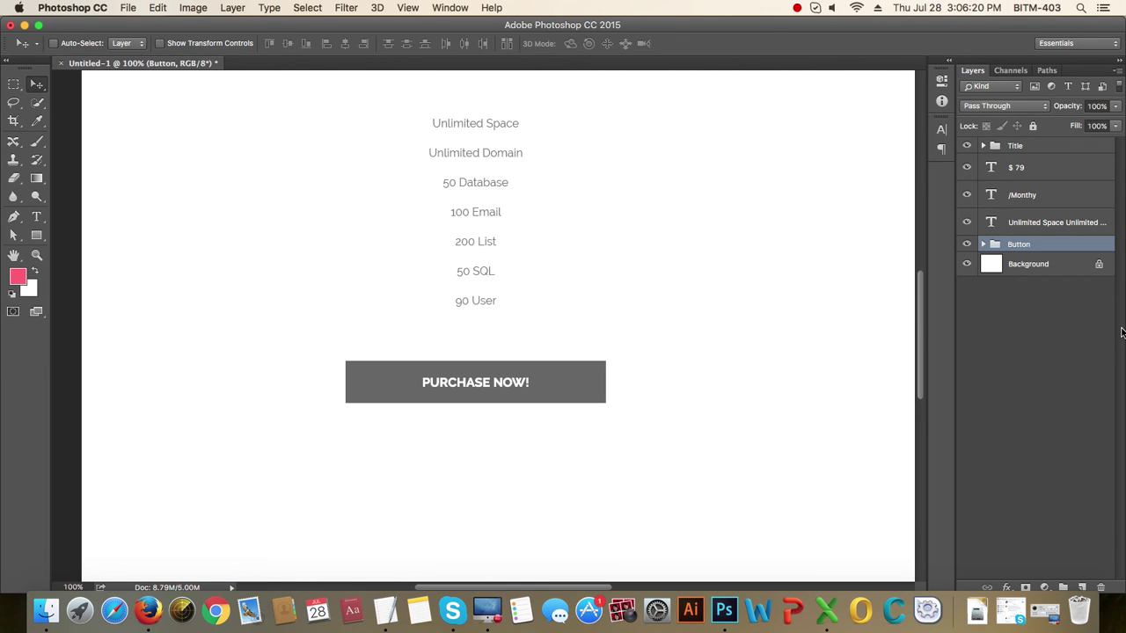
pyautogui.press('super+minus')
pyautogui.press('super+minus')
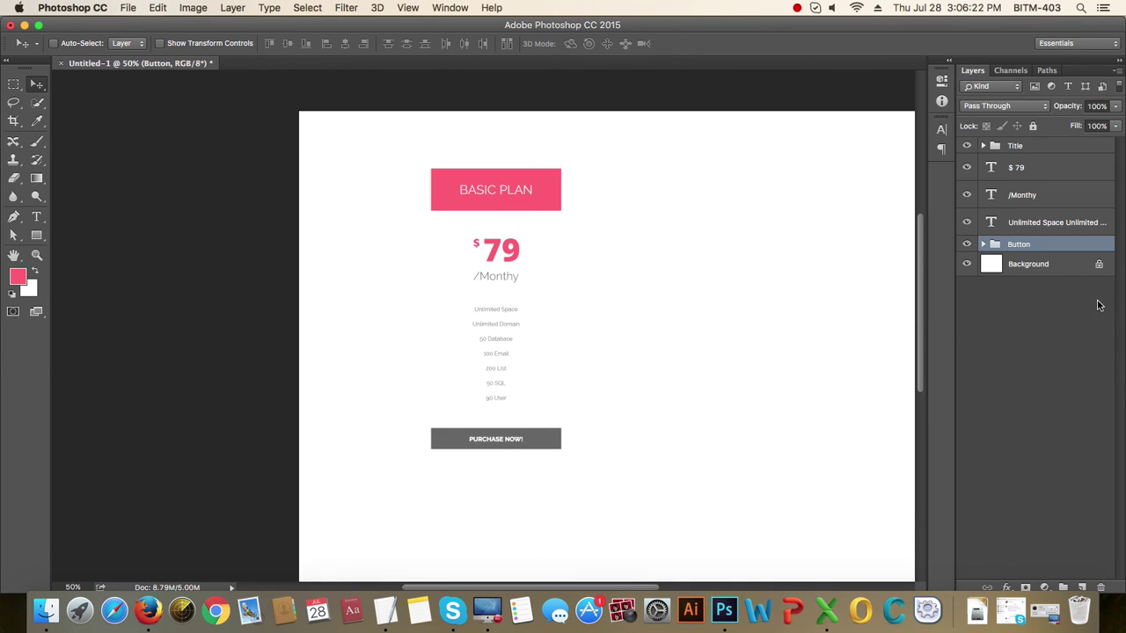
pyautogui.keyDown('shift'); pyautogui.click(1032, 149); pyautogui.keyUp('shift')
pyautogui.press('super+g')
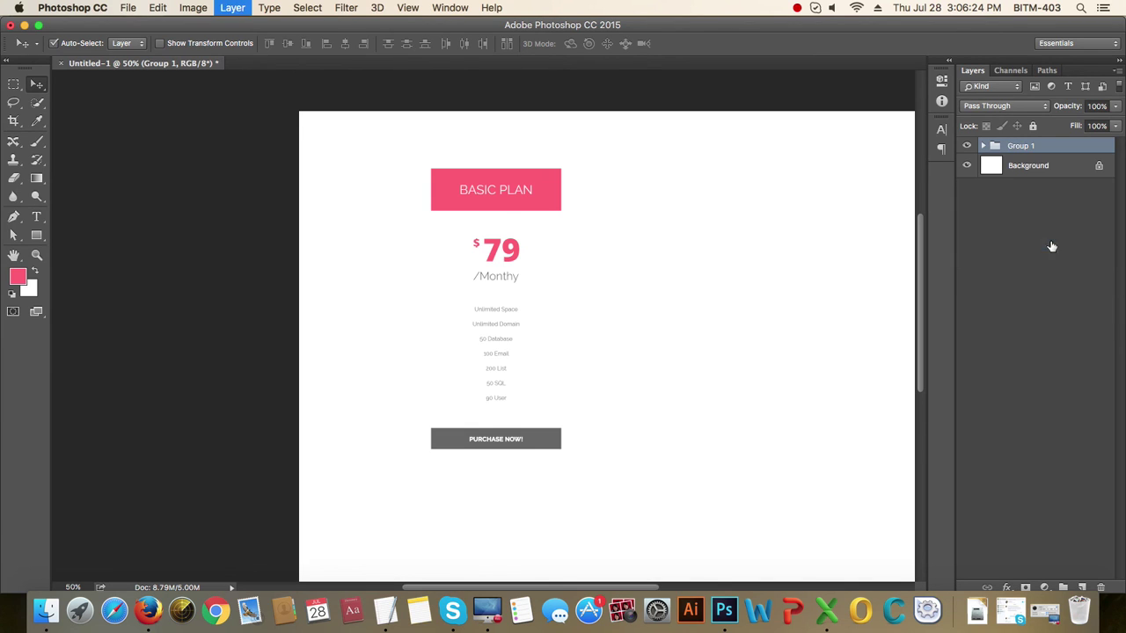
pyautogui.doubleClick(1024, 147)
pyautogui.write('Price Table')
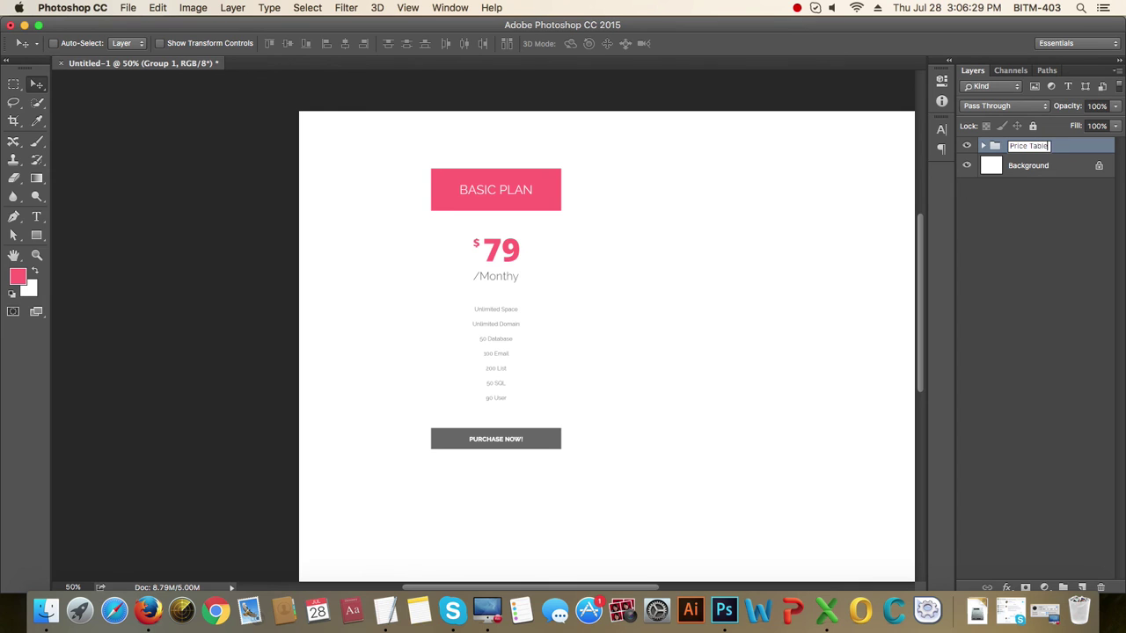
pyautogui.press('Return')
# - Show the column guides, place two copies of the Price Table group side by side in the remaining columns, and hide the guides
pyautogui.press('super+semicolon')
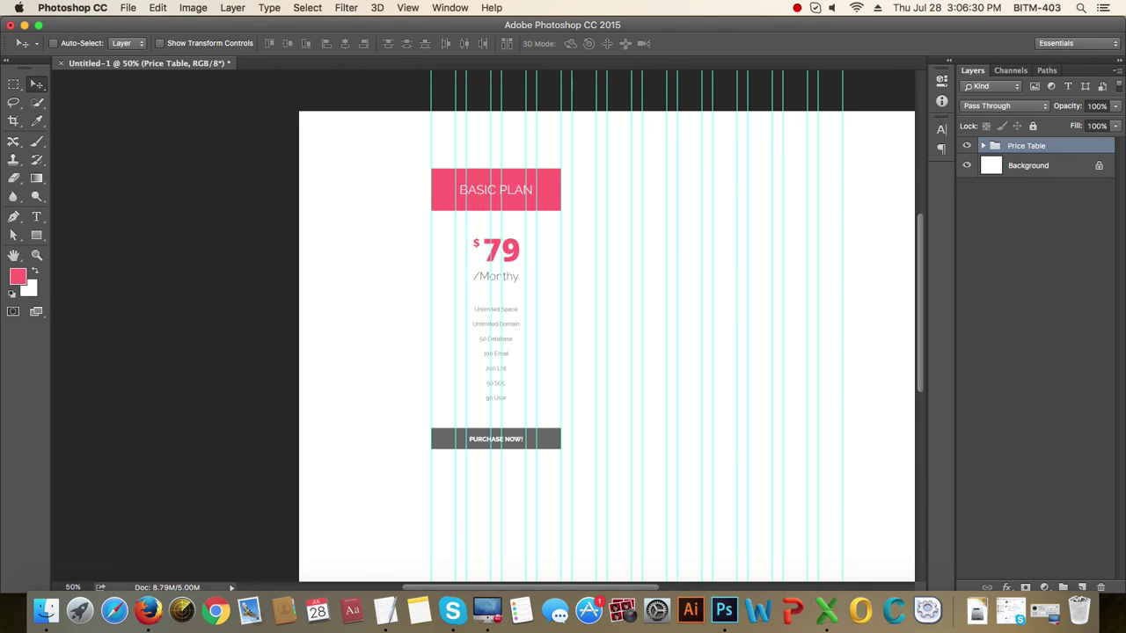
pyautogui.moveTo(578, 219); pyautogui.dragTo(464, 221)
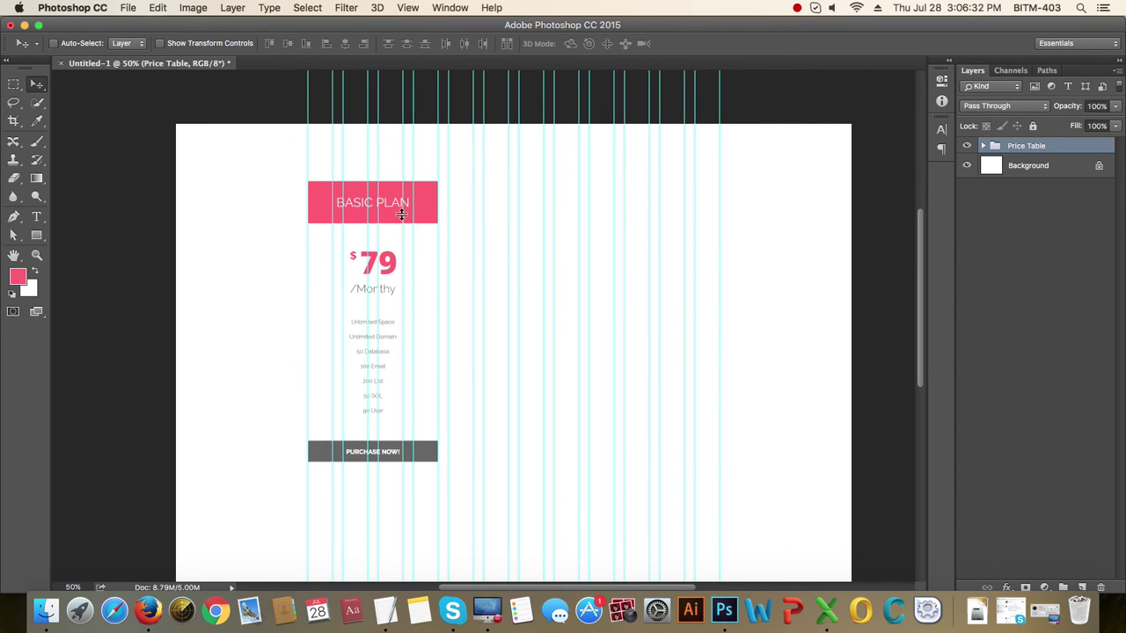
pyautogui.moveTo(392, 208); pyautogui.dragTo(679, 219)
pyautogui.press('super+semicolon')
# - Replace the word "BASIC" with "PROFESSIONAL" in the middle table's title
pyautogui.press('t')
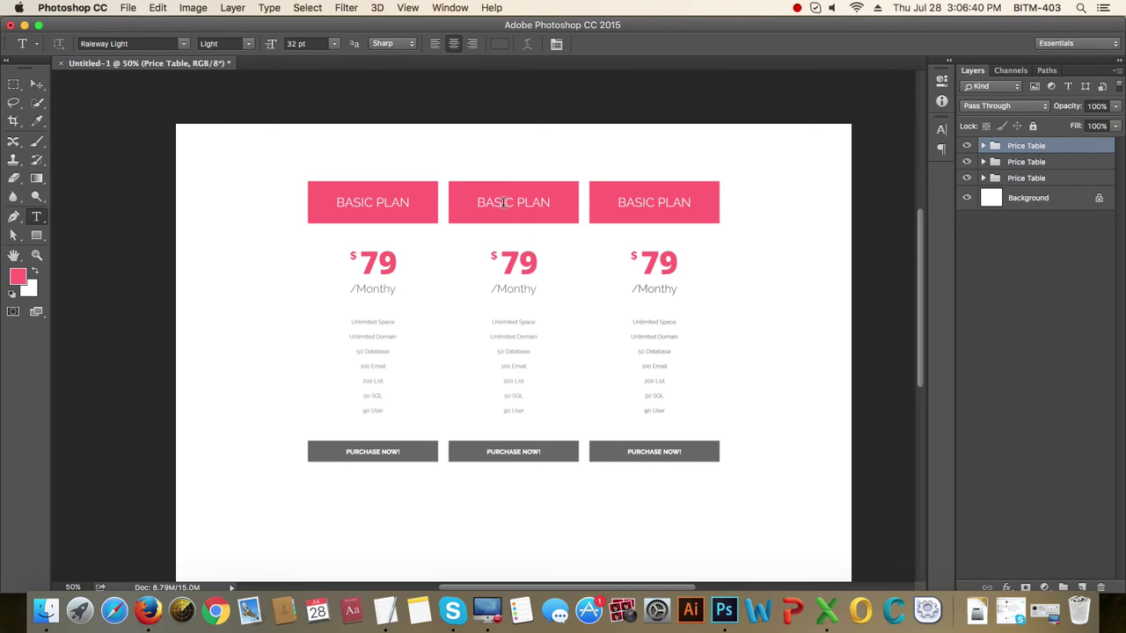
pyautogui.doubleClick(510, 200)
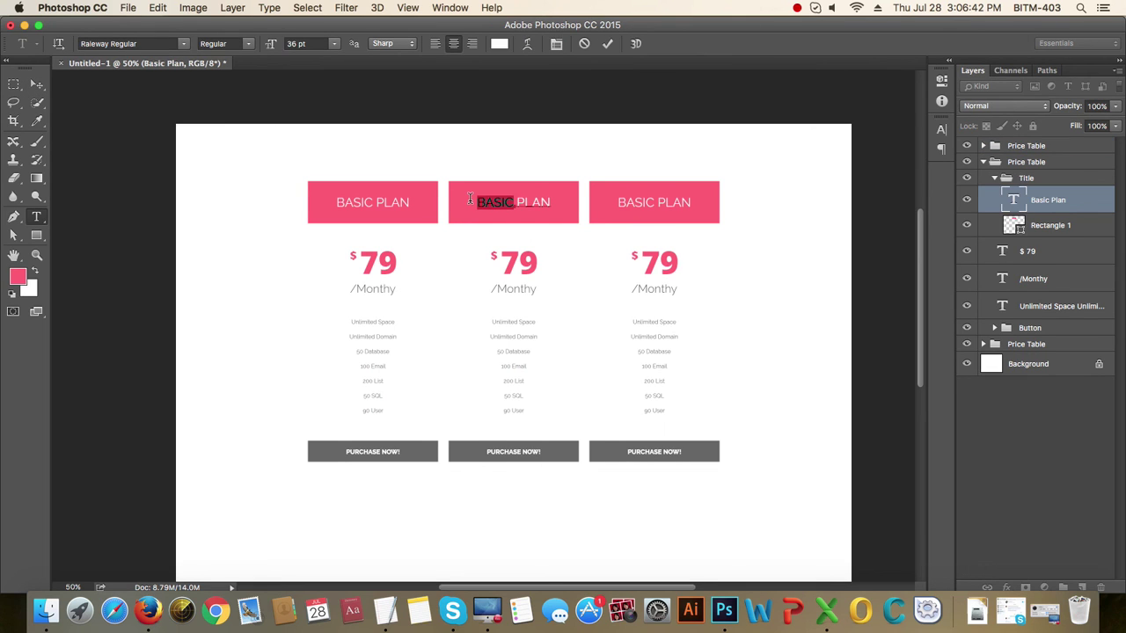
pyautogui.write('PROFESSIONAL')
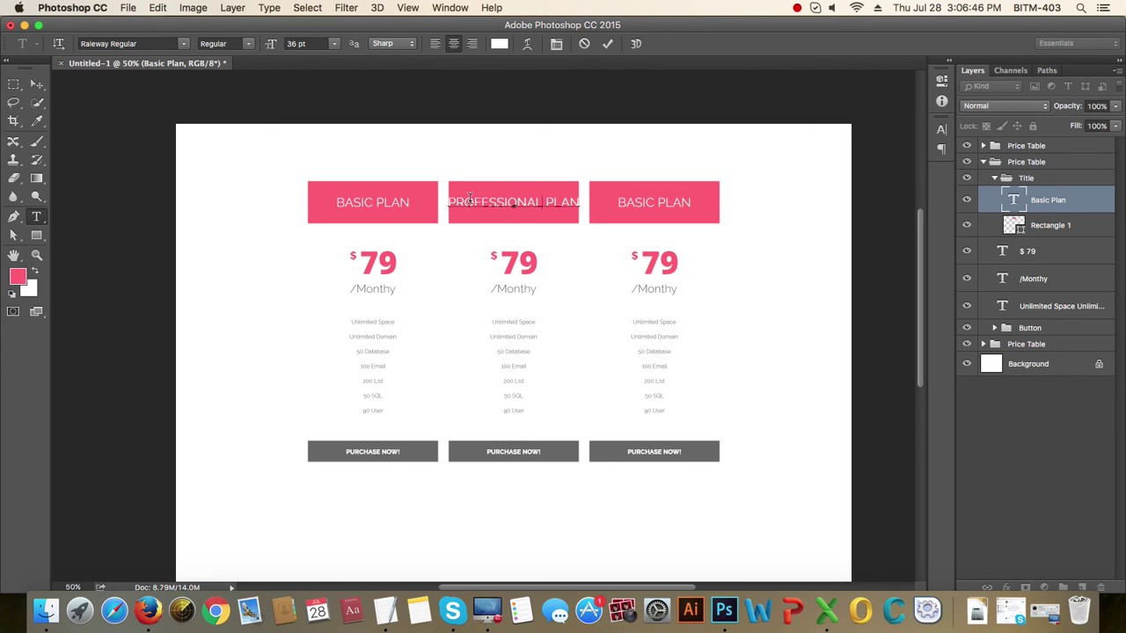
# - Try deleting the word "PLAN" from the middle table's title, and undo the deletion
pyautogui.doubleClick(562, 203)
pyautogui.press('BackSpace')
pyautogui.press('BackSpace')
pyautogui.hotkey('ctrl', 'z')
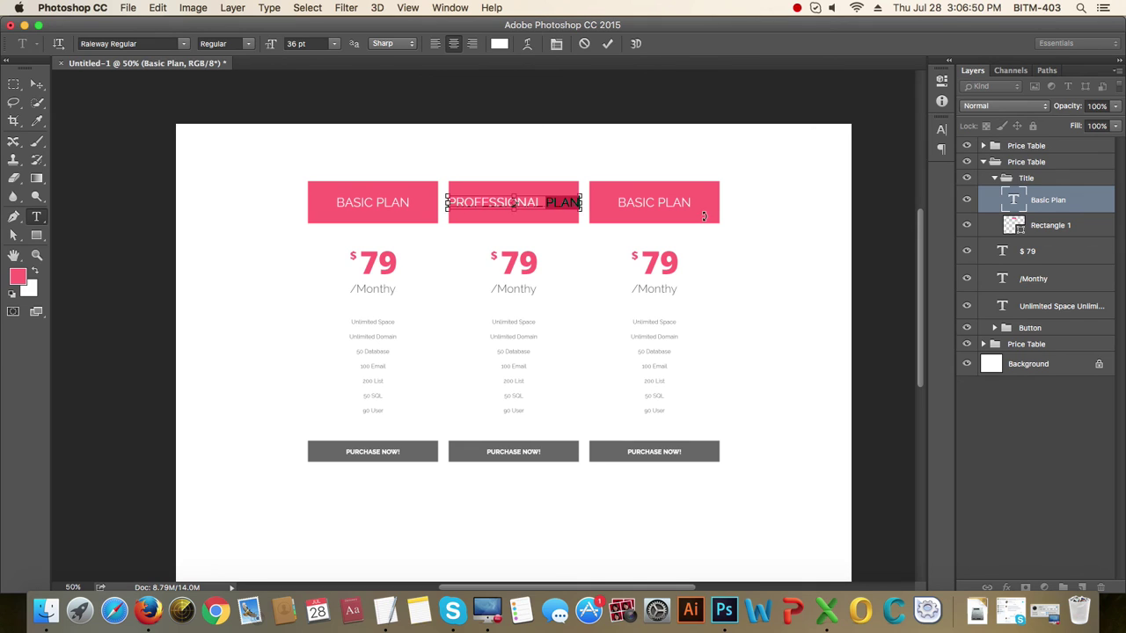
# - Shorten "PROFESSIONAL" to "PRO" in the middle table's title so it reads "PRO PLAN"
pyautogui.moveTo(514, 202); pyautogui.dragTo(472, 203)
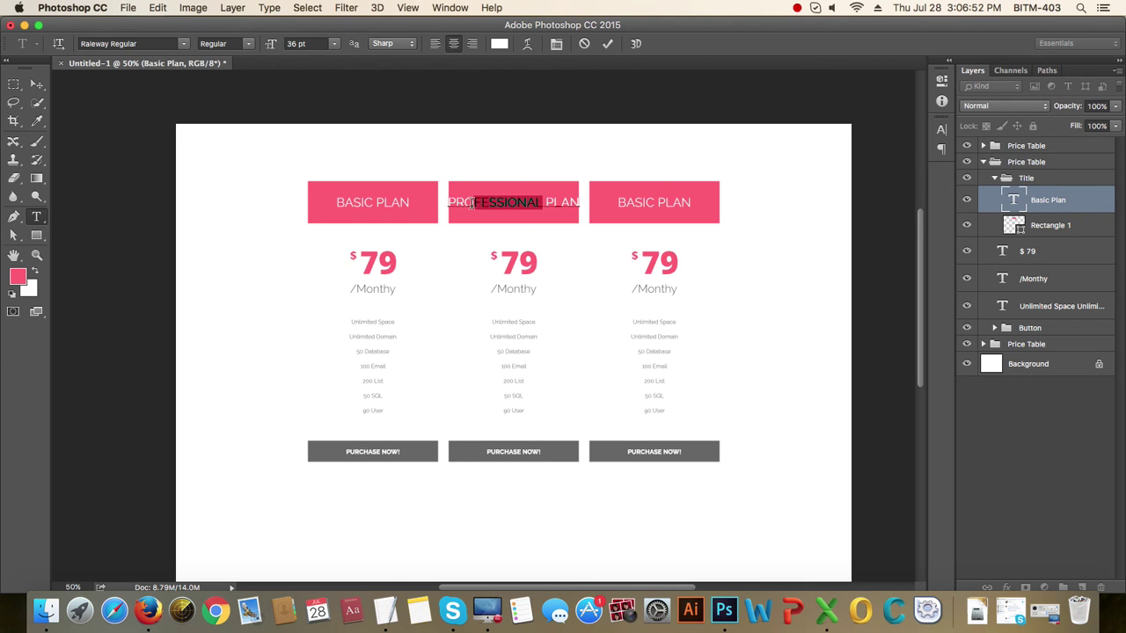
pyautogui.press('BackSpace')
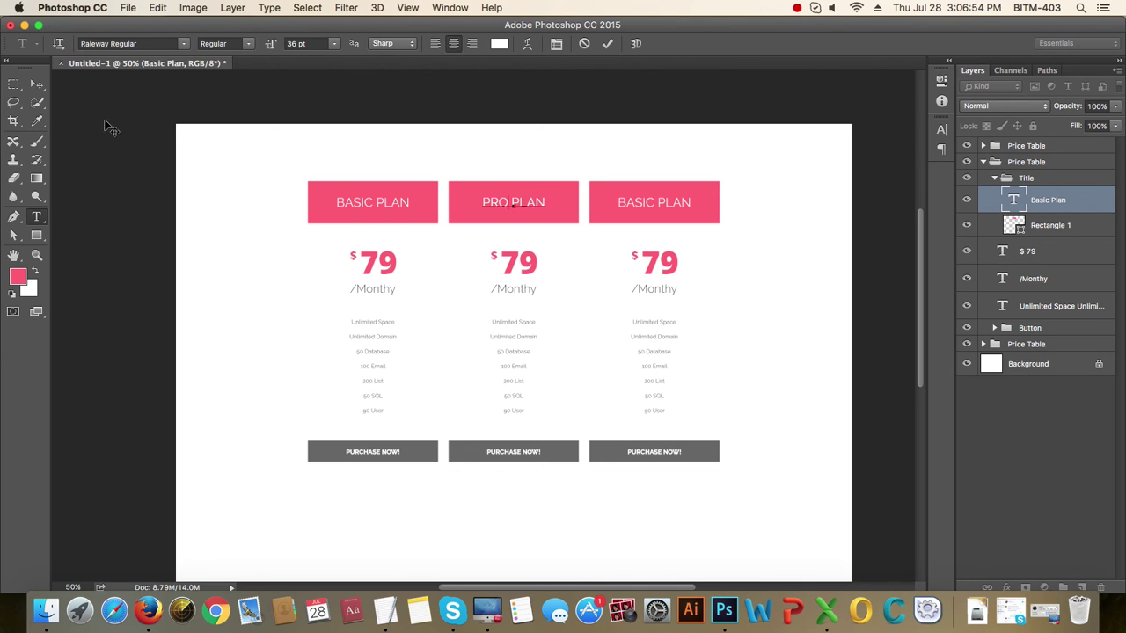
pyautogui.click(36, 85)
# - Replace the word "BASIC" with "BUSINESS" in the third table's title
pyautogui.press('t')
pyautogui.moveTo(656, 202); pyautogui.dragTo(603, 200)
pyautogui.write('BUSINESS')
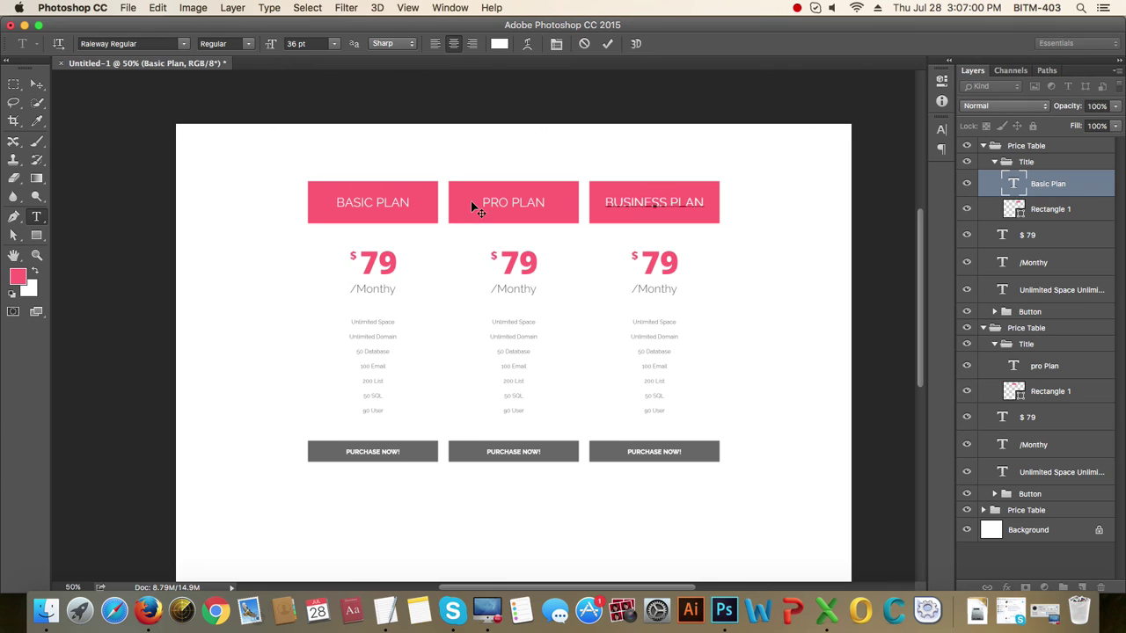
pyautogui.click(36, 84)
# - Change the price in the PRO PLAN table to $99
pyautogui.press('t')
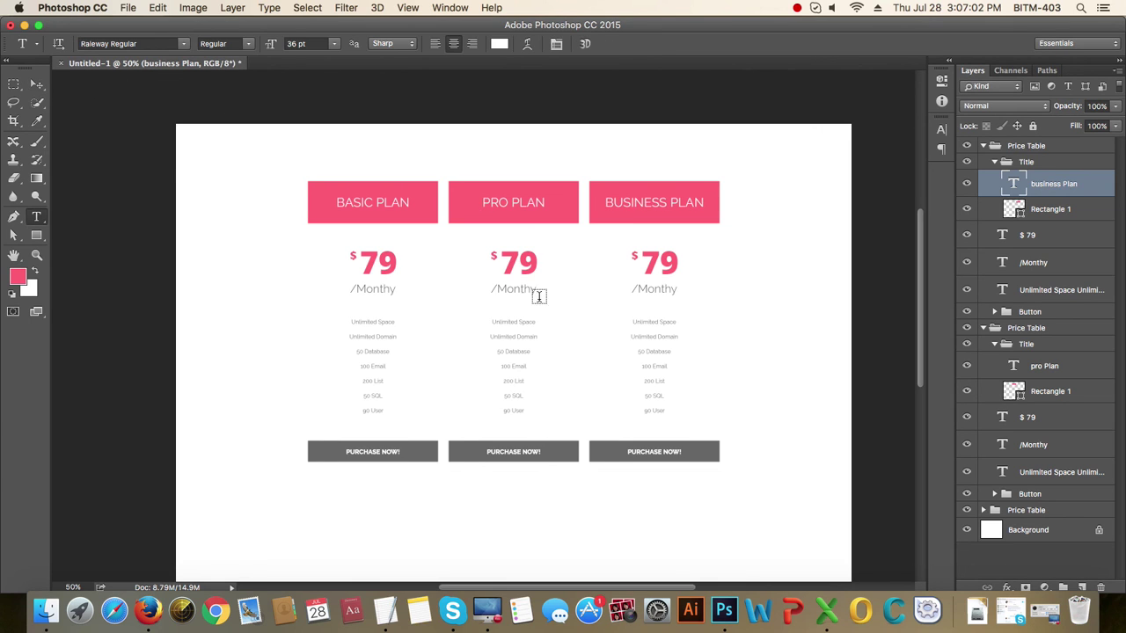
pyautogui.click(516, 258)
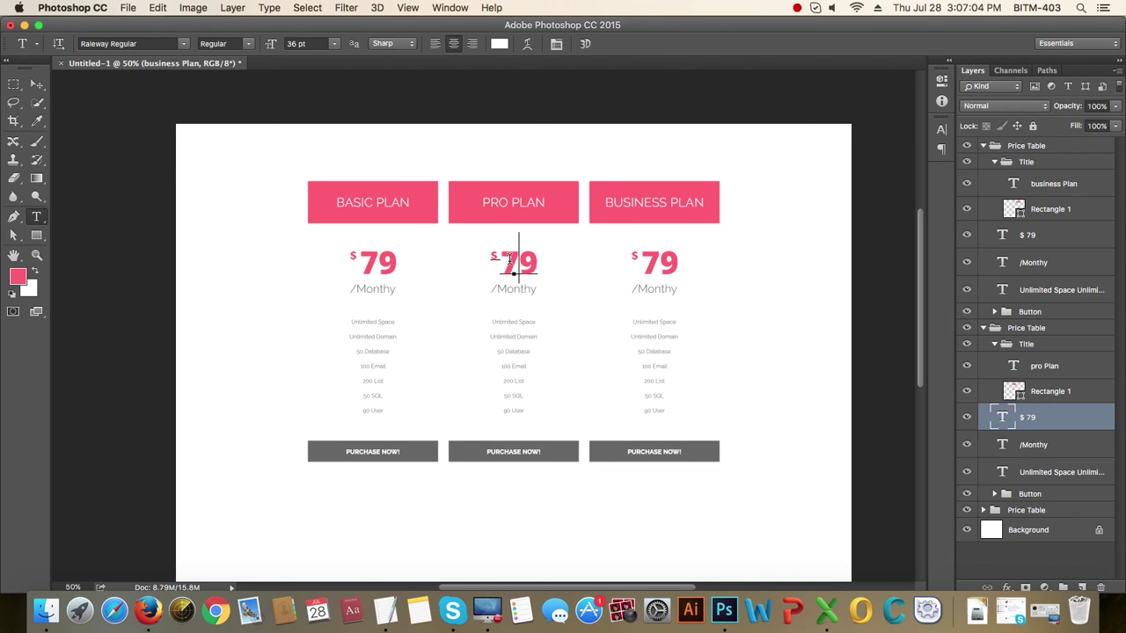
pyautogui.moveTo(508, 258); pyautogui.dragTo(536, 260)
pyautogui.click(528, 260)
pyautogui.doubleClick(531, 260)
pyautogui.click(520, 261)
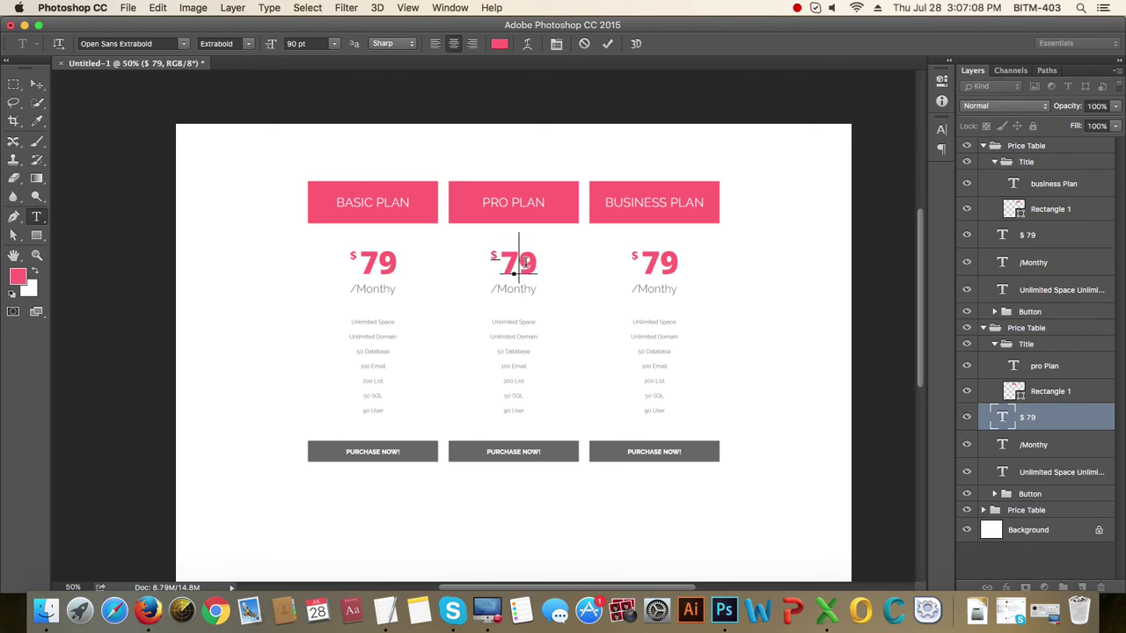
pyautogui.hotkey('shift', 'Left')
pyautogui.write('9')
pyautogui.hotkey('ctrl', 'Return')
pyautogui.press('v')
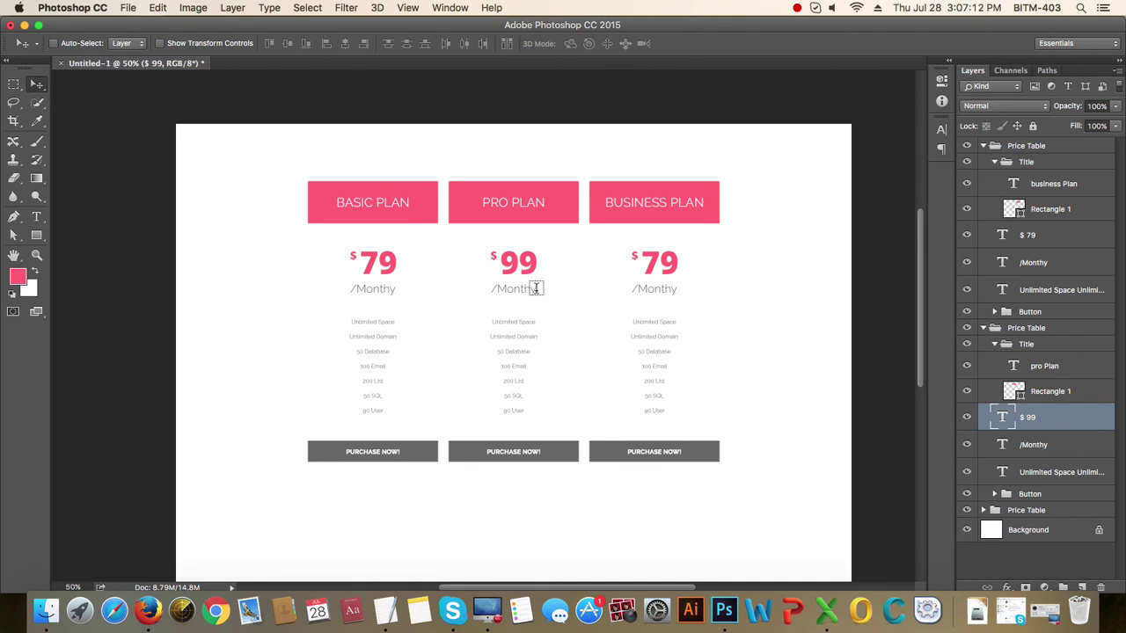
# - Set the price in the PRO PLAN table to $89
pyautogui.press('t')
pyautogui.moveTo(517, 260); pyautogui.dragTo(507, 258)
pyautogui.write('8')
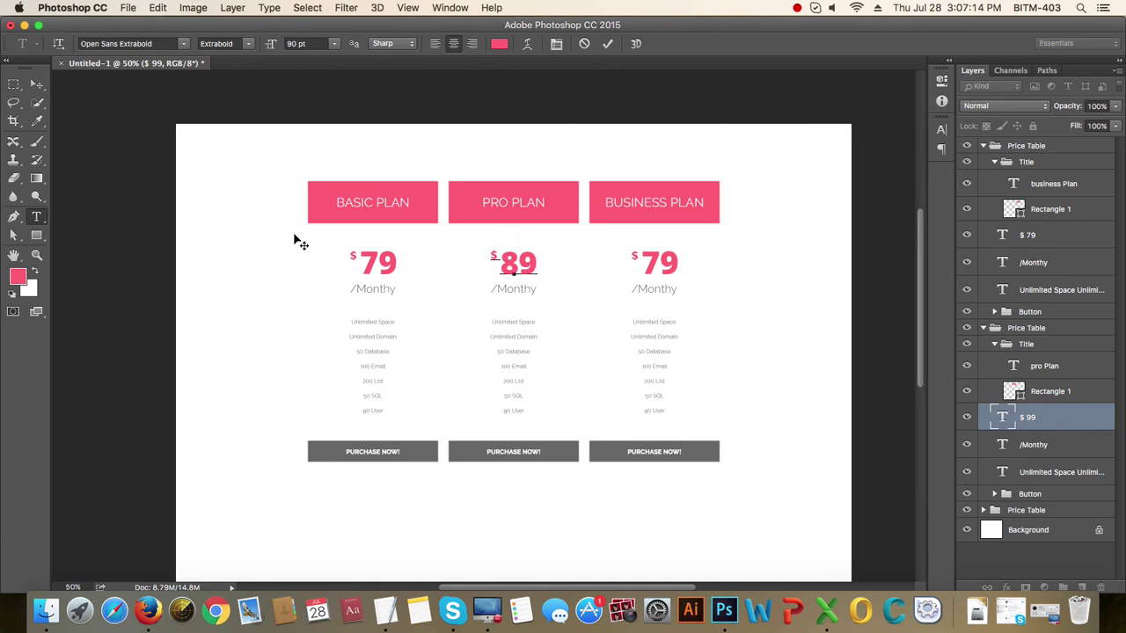
pyautogui.click(38, 83)
# - Set the price in the BUSINESS PLAN table to $99
pyautogui.press('t')
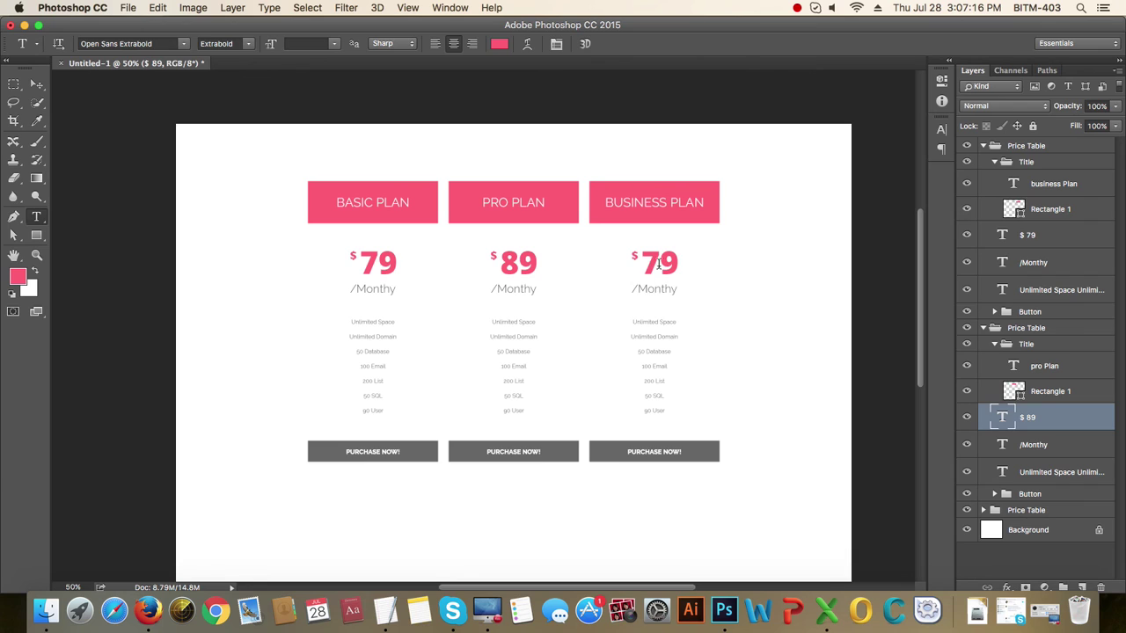
pyautogui.moveTo(661, 262); pyautogui.dragTo(646, 255)
pyautogui.write('9')
pyautogui.click(37, 84)
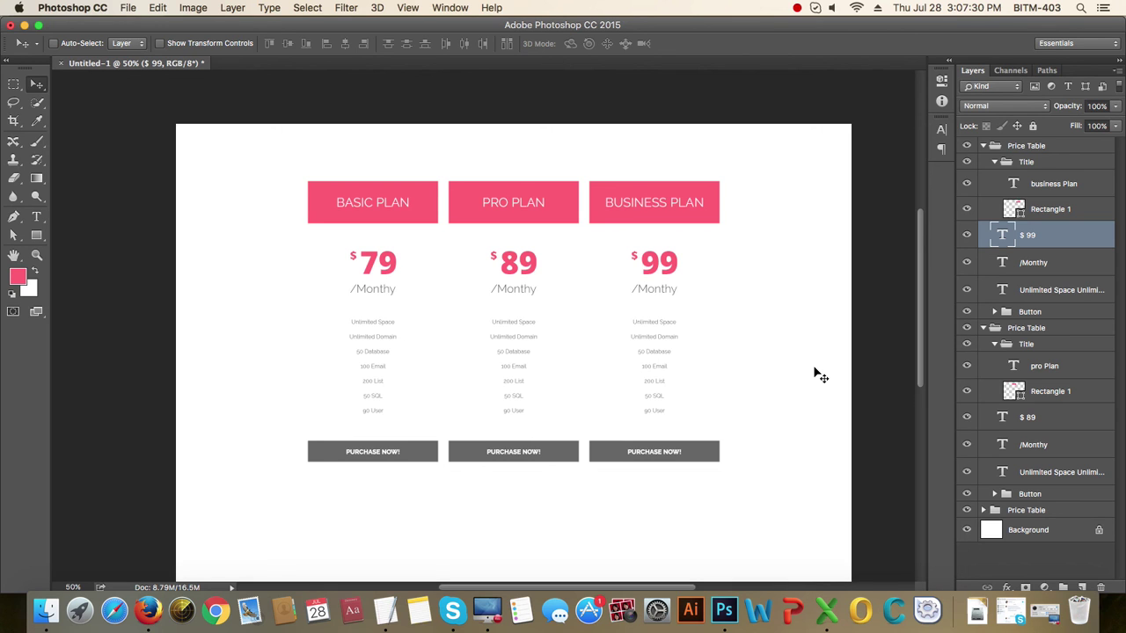
# - Collapse the expanded Title and Price Table groups of the Pro and Business plans in the layer list
pyautogui.press('super+equal')
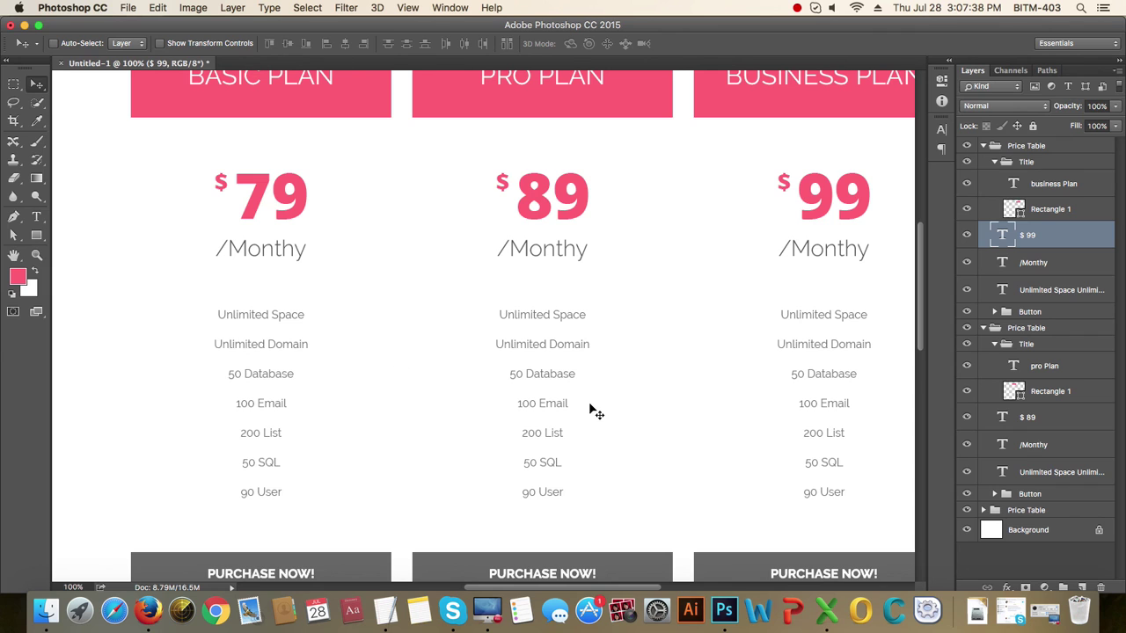
pyautogui.hotkey('ctrl', '-')
pyautogui.moveTo(646, 440); pyautogui.dragTo(573, 443)
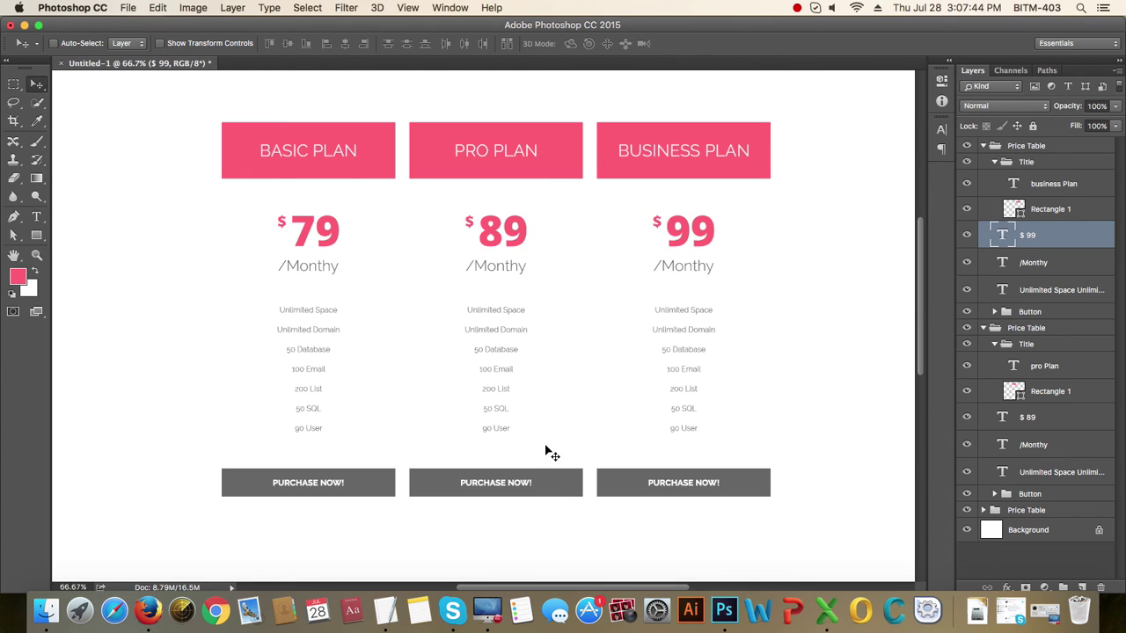
pyautogui.click(993, 162)
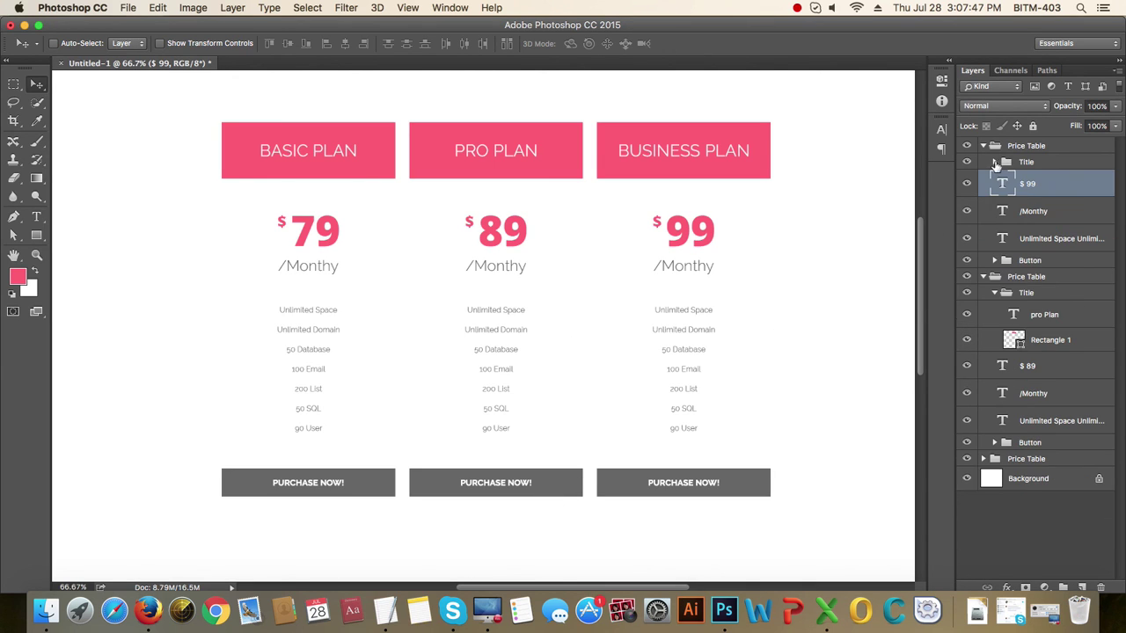
pyautogui.click(997, 293)
pyautogui.click(984, 277)
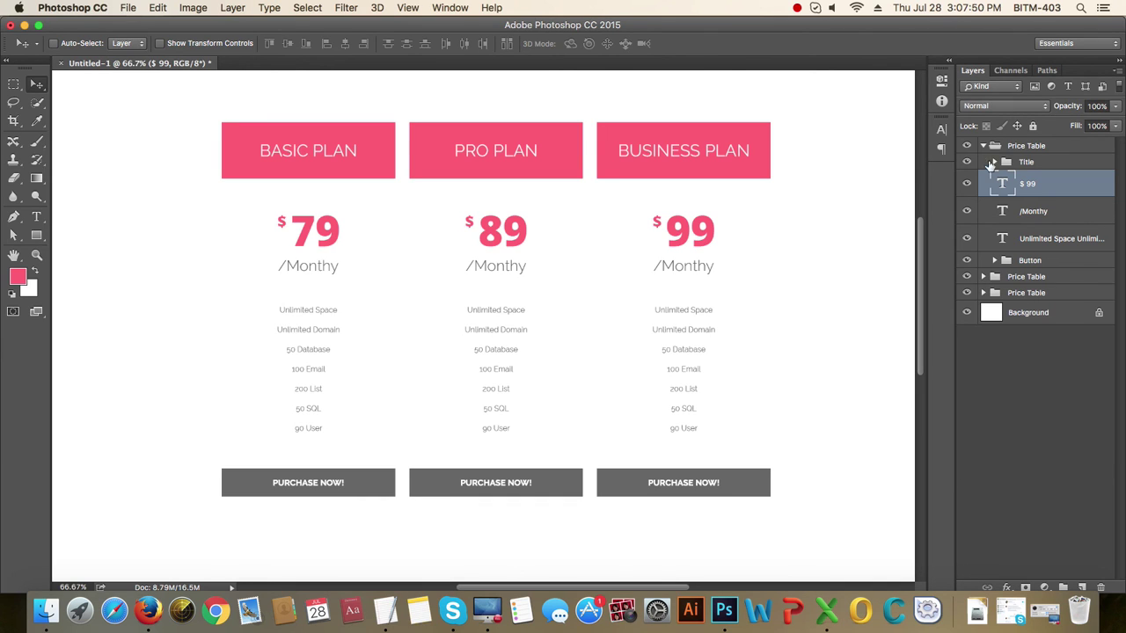
pyautogui.click(983, 146)
# - Duplicate the Title group inside the middle Price Table group and place the copy below that table's Button group
pyautogui.click(1040, 162)
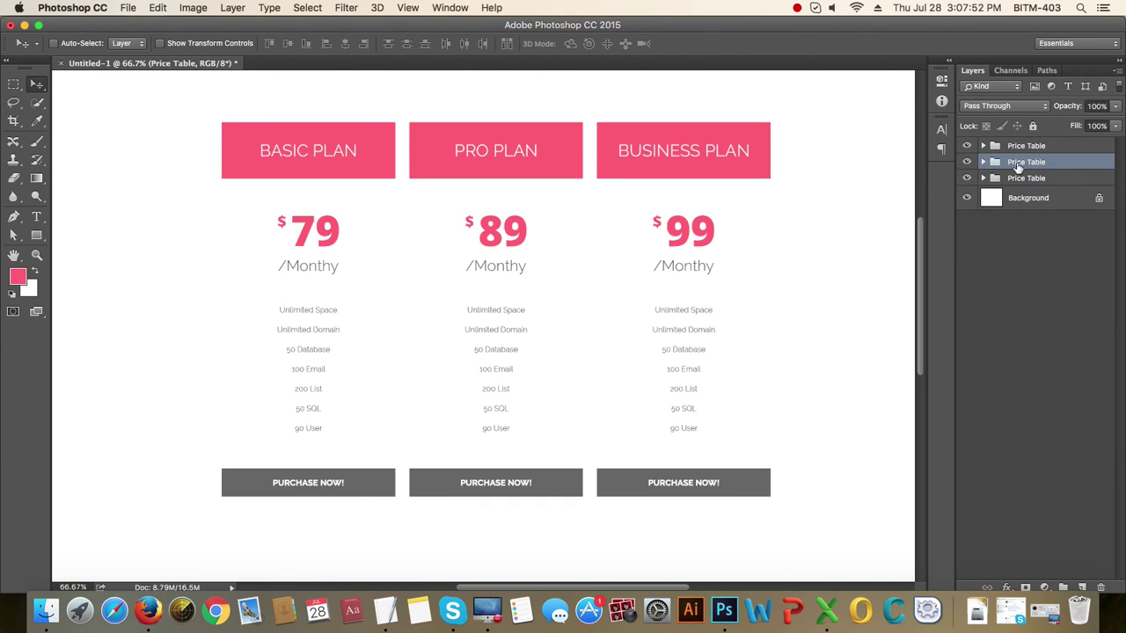
pyautogui.click(968, 162)
pyautogui.click(967, 161)
pyautogui.click(984, 162)
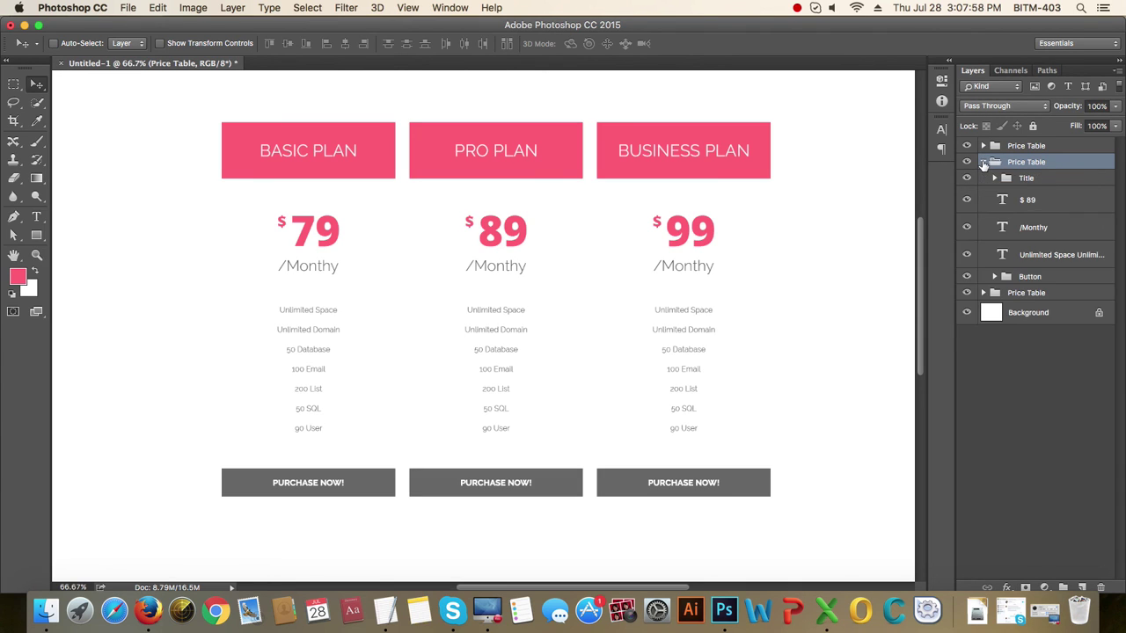
pyautogui.click(1029, 180)
pyautogui.press('super+j')
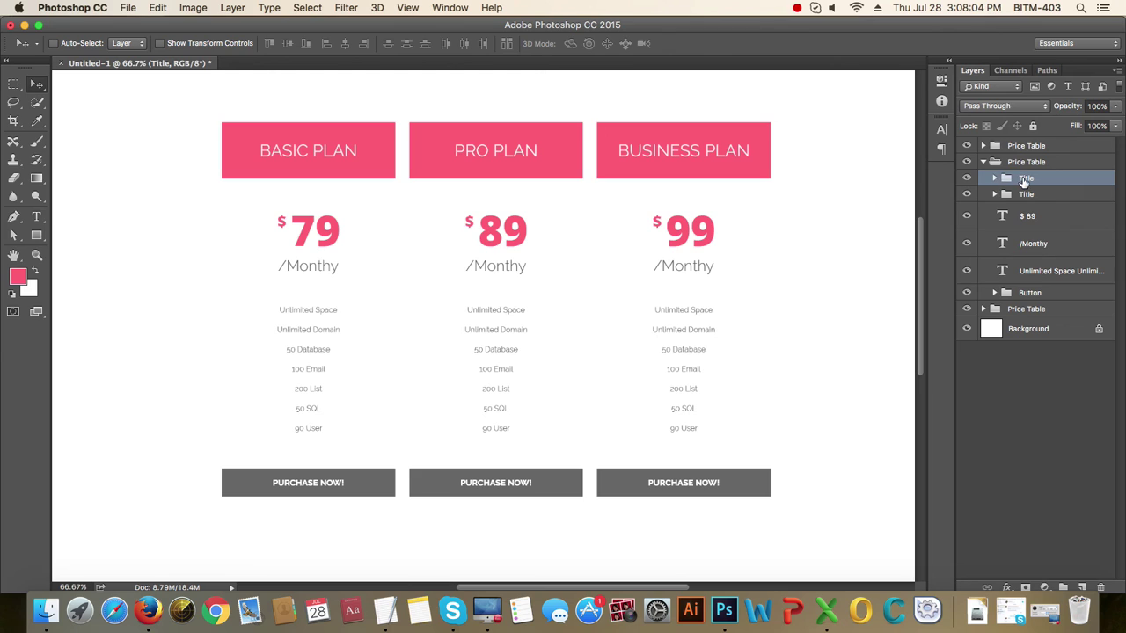
pyautogui.moveTo(1024, 181); pyautogui.dragTo(1036, 304)
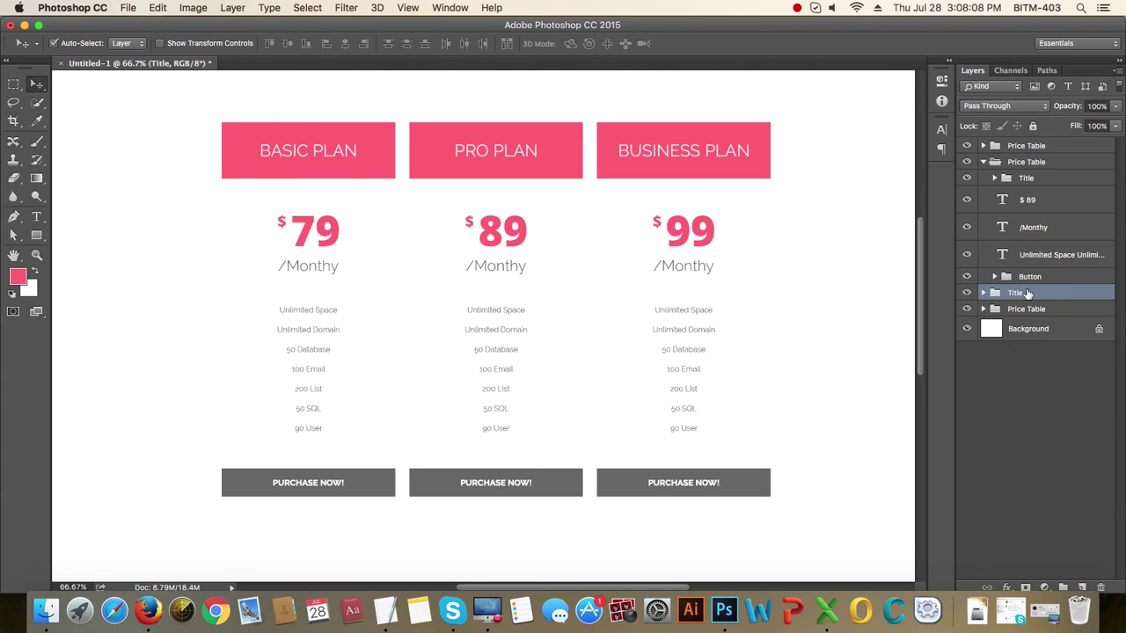
pyautogui.moveTo(1012, 294); pyautogui.dragTo(997, 296)
pyautogui.click(994, 293)
# - Delete the text layer from the copied Title group and stretch its rectangle down to the purchase button's lower edge, about 370 × 798 px
pyautogui.click(1044, 317)
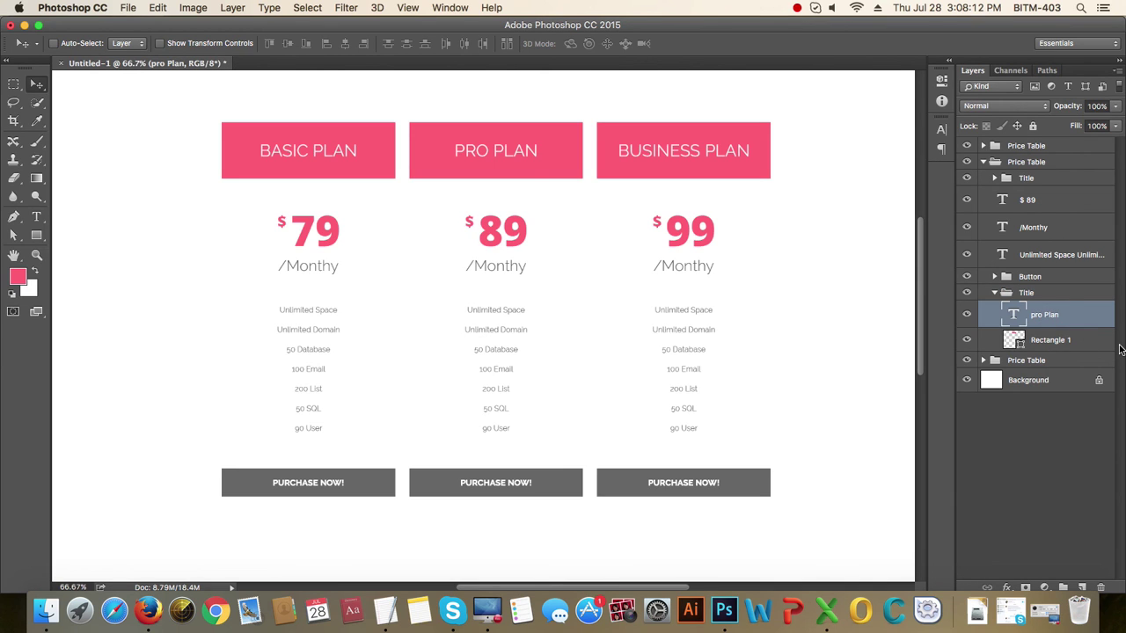
pyautogui.press('Delete')
pyautogui.press('a')
pyautogui.moveTo(401, 172); pyautogui.dragTo(589, 238)
pyautogui.moveTo(582, 179); pyautogui.dragTo(423, 431)
# - Recolour the stretched rectangle behind the PRO PLAN table to light grey #f7f7f7
pyautogui.doubleClick(1021, 315)
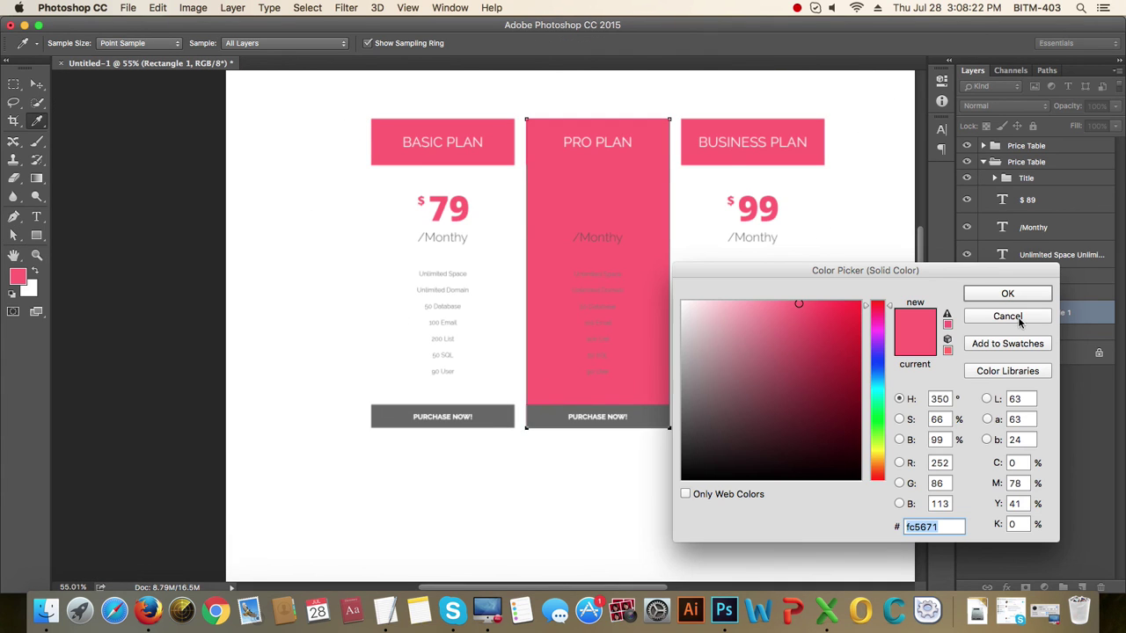
pyautogui.click(680, 306)
pyautogui.moveTo(679, 306); pyautogui.dragTo(679, 304)
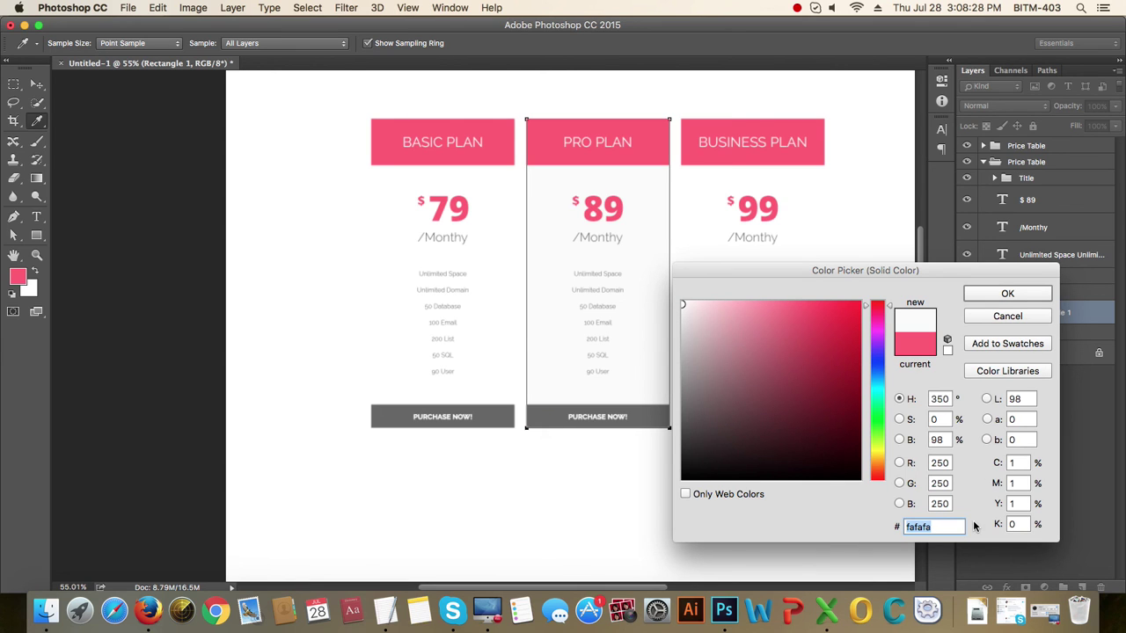
pyautogui.write('f7f')
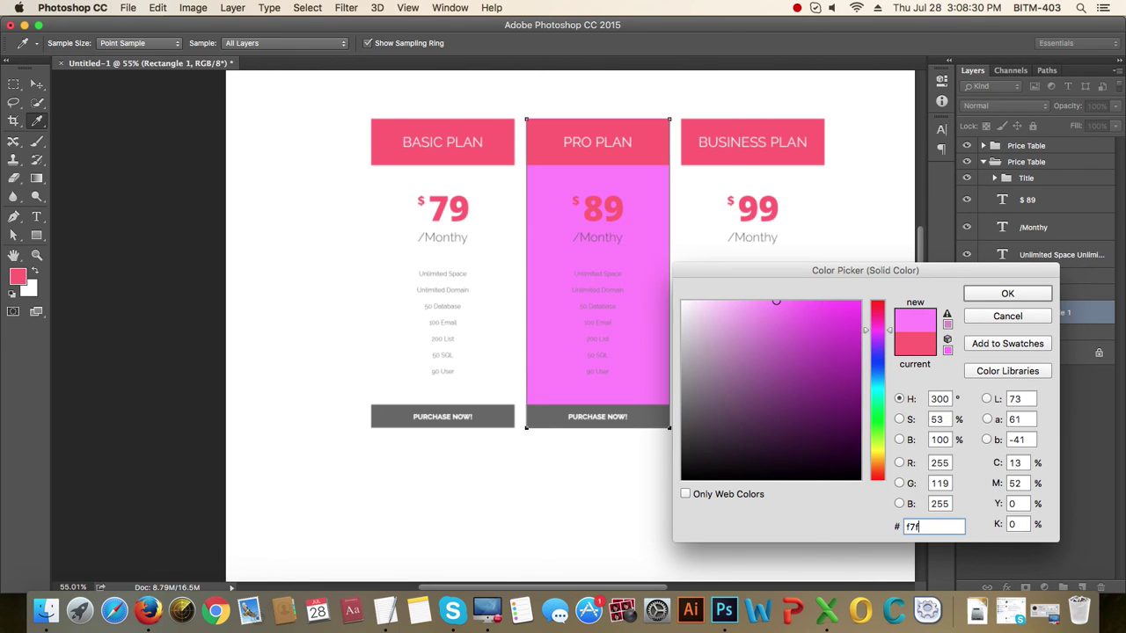
pyautogui.write('7ff7')
pyautogui.press('Return')
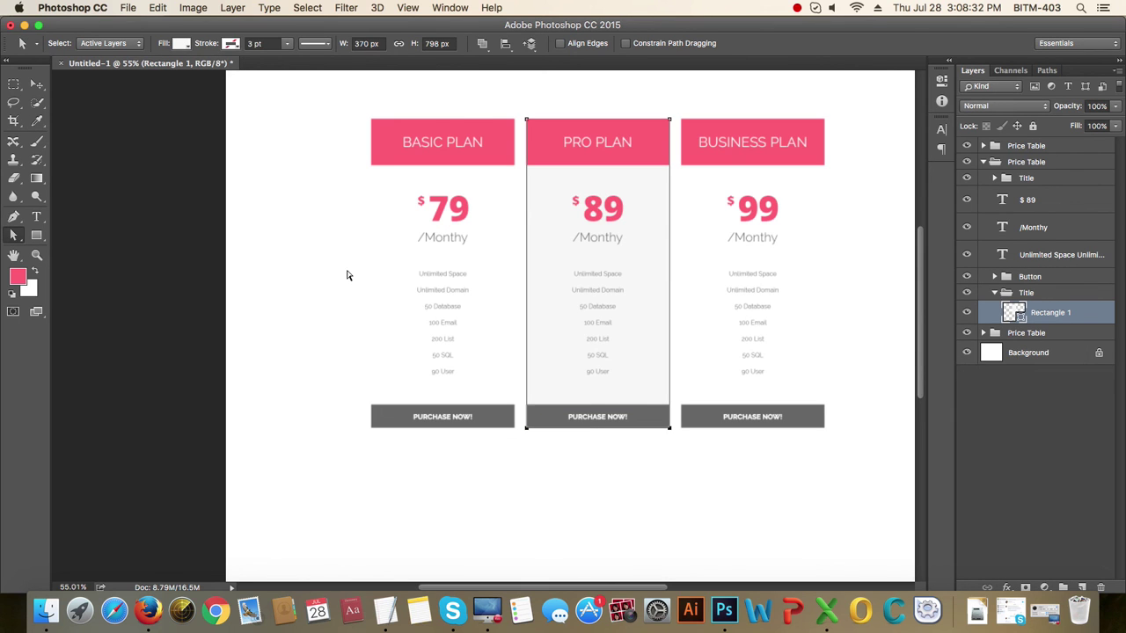
pyautogui.click(36, 83)
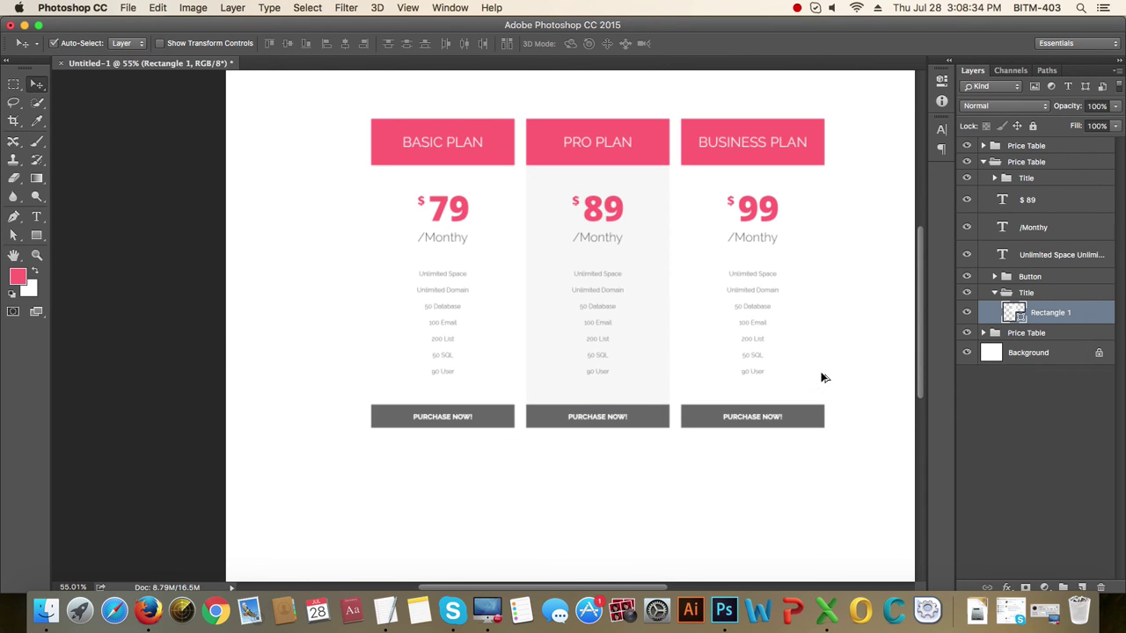
# - Collapse the middle Price Table group and rename it "Price Table Hover"
pyautogui.press('super+1')
pyautogui.hscroll(3, 718, 304)
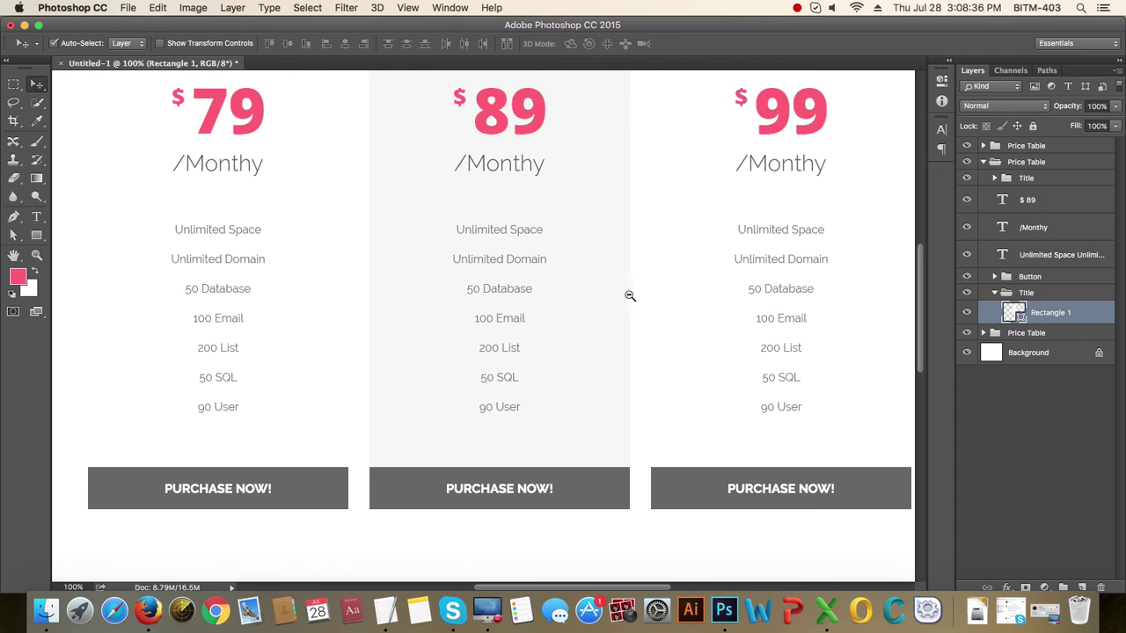
pyautogui.scroll(-4, 630, 296)
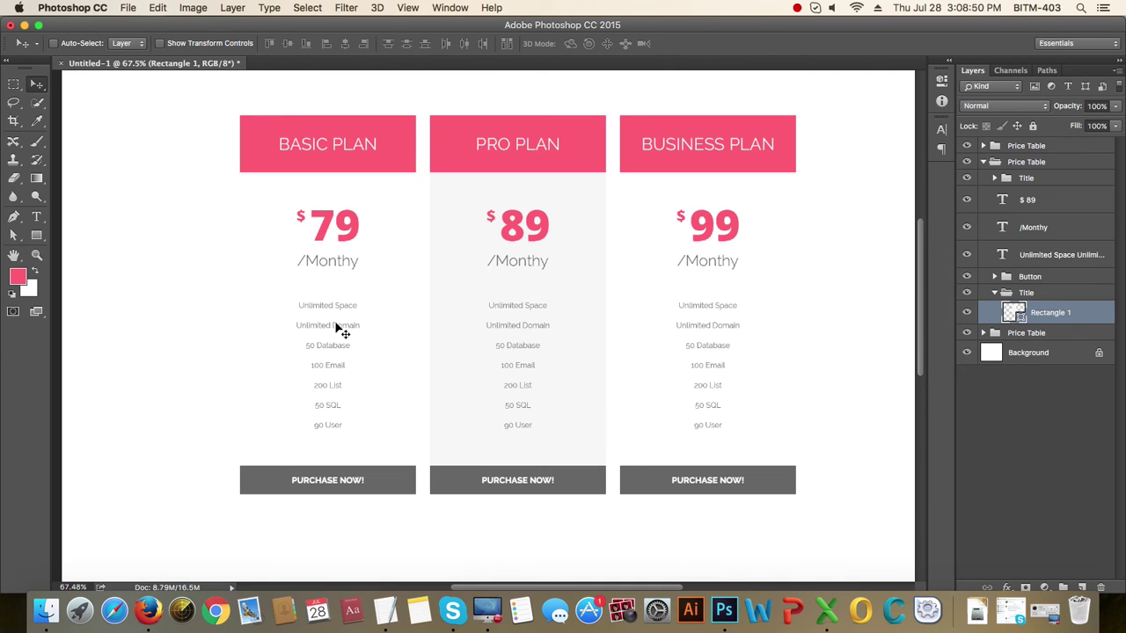
pyautogui.click(984, 162)
pyautogui.doubleClick(1027, 162)
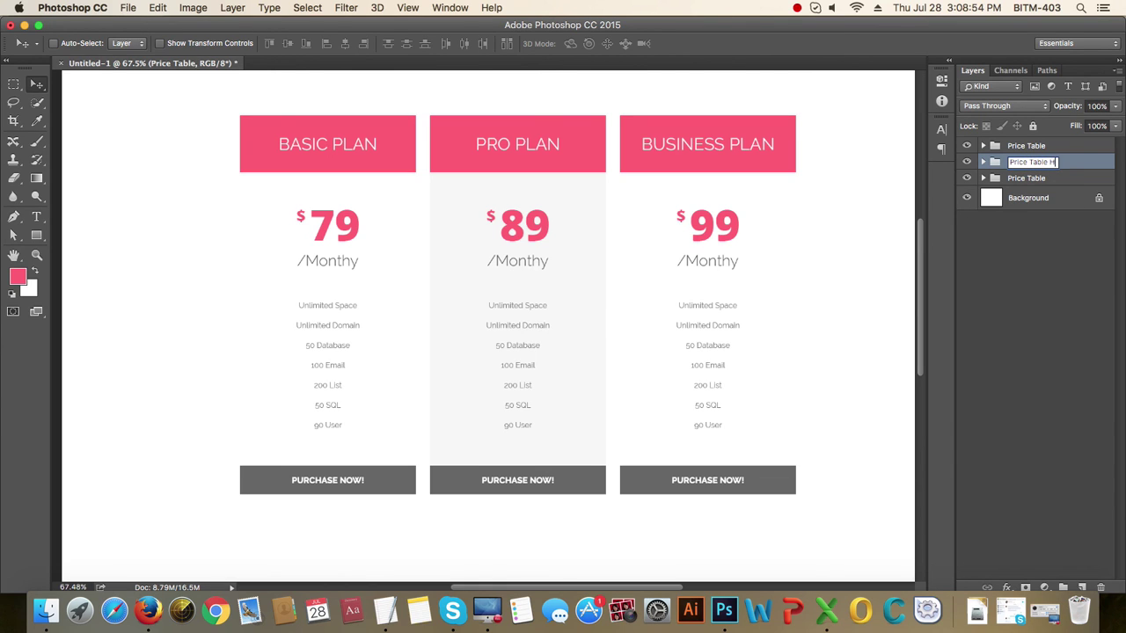
pyautogui.press('Return')
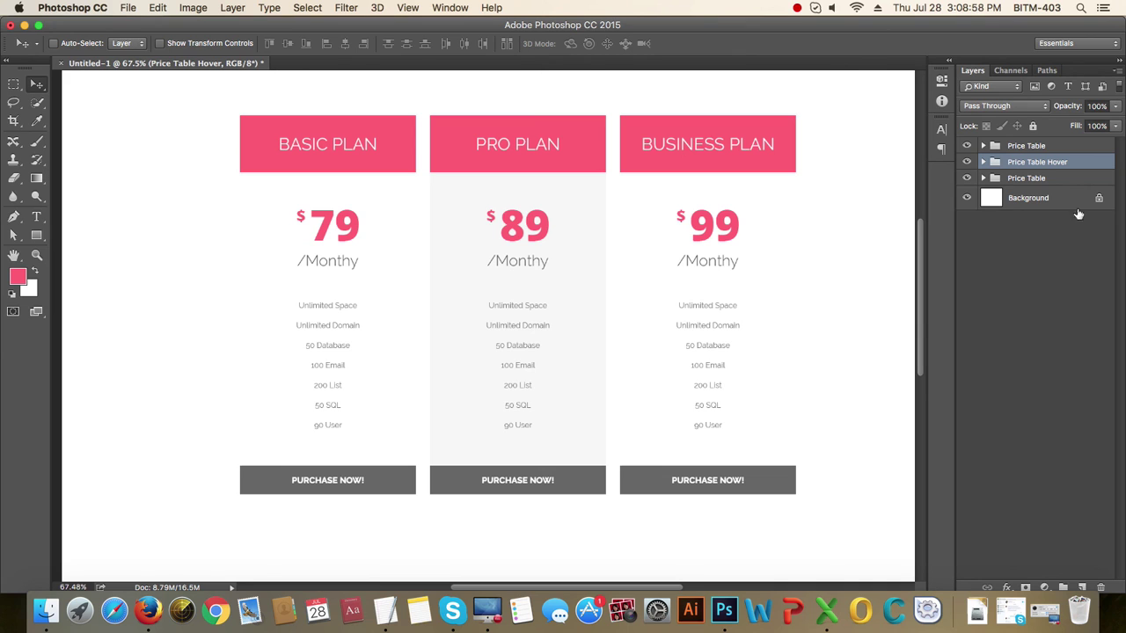
# - Save the document as a Photoshop file named "price 17" on the Desktop
pyautogui.press('super+1')
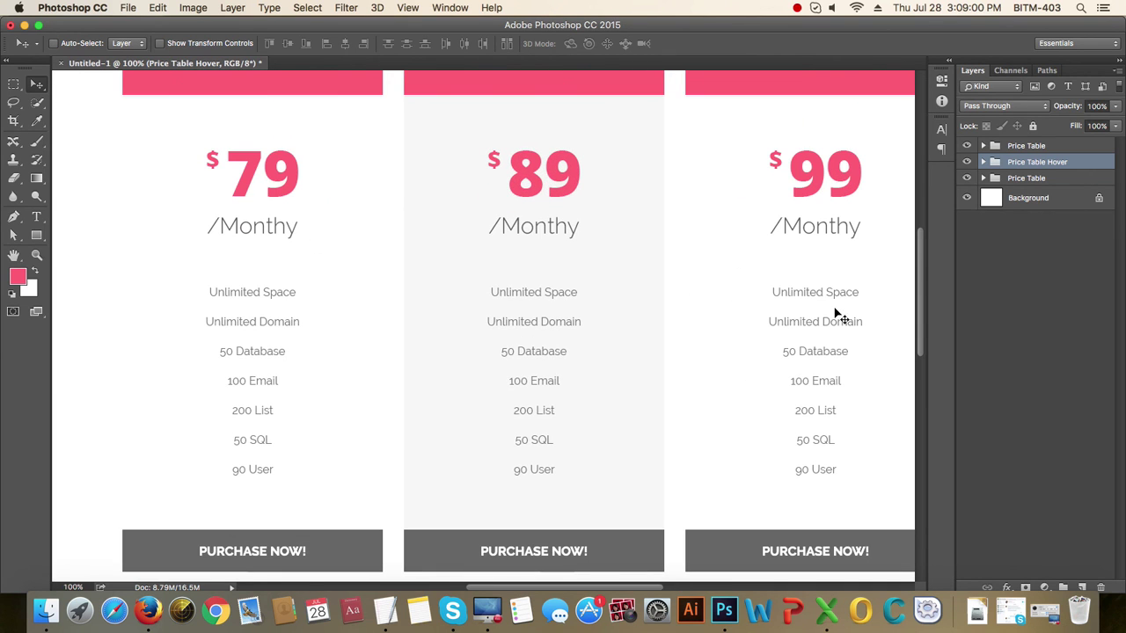
pyautogui.keyDown('alt'); pyautogui.keyDown('super'); pyautogui.click(618, 276); pyautogui.keyUp('super'); pyautogui.keyUp('alt')
pyautogui.keyDown('alt'); pyautogui.keyDown('super'); pyautogui.click(591, 291); pyautogui.keyUp('super'); pyautogui.keyUp('alt')
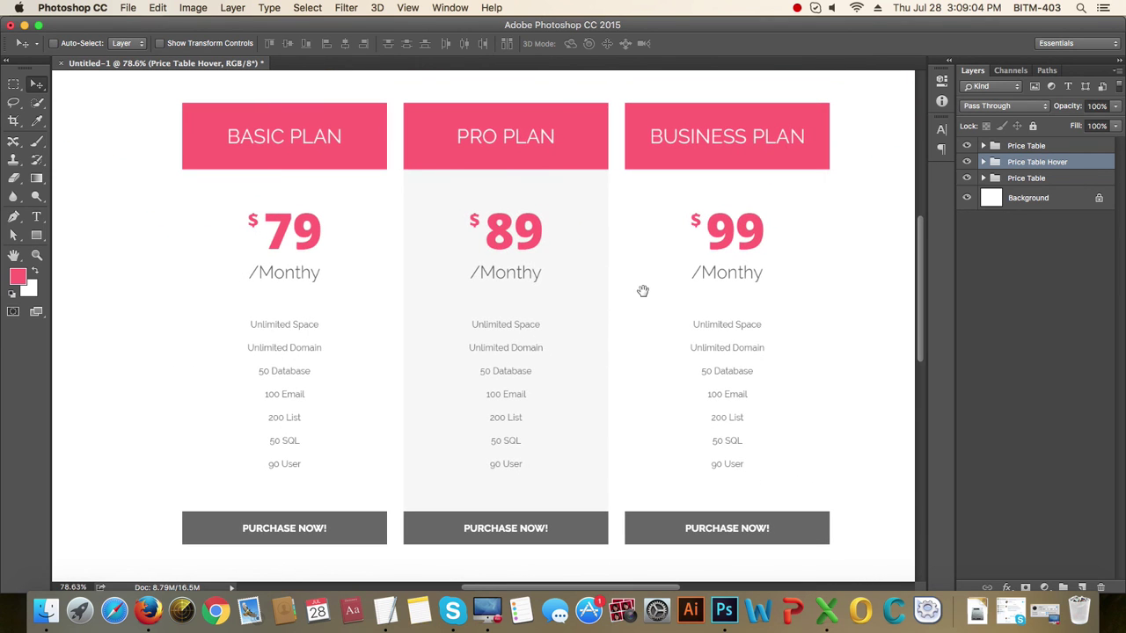
pyautogui.press('super+s')
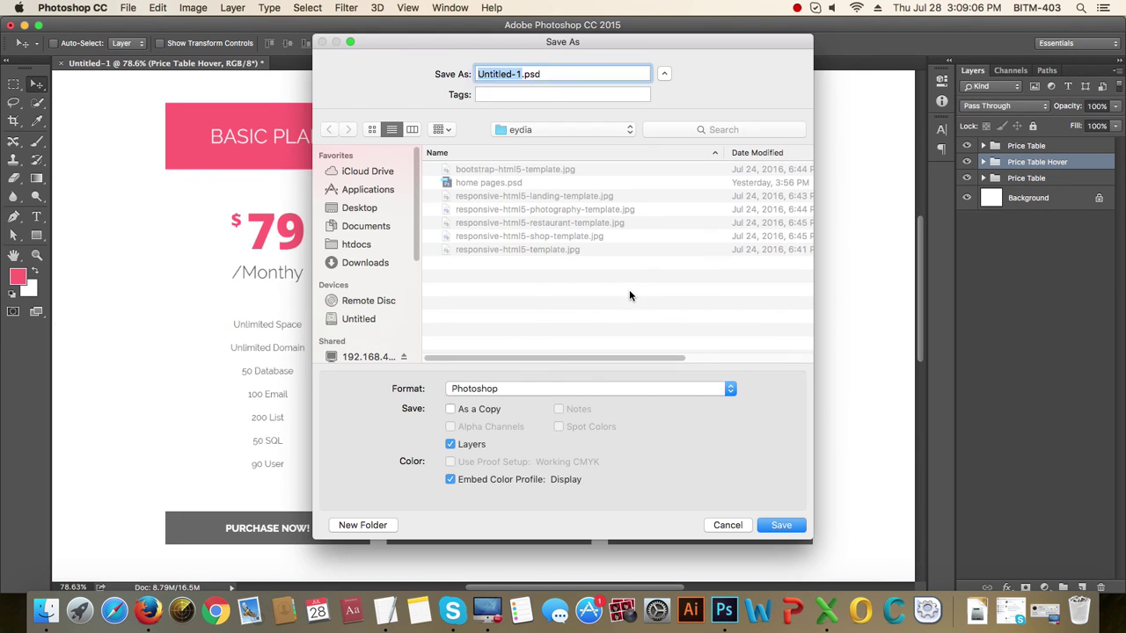
pyautogui.click(391, 209)
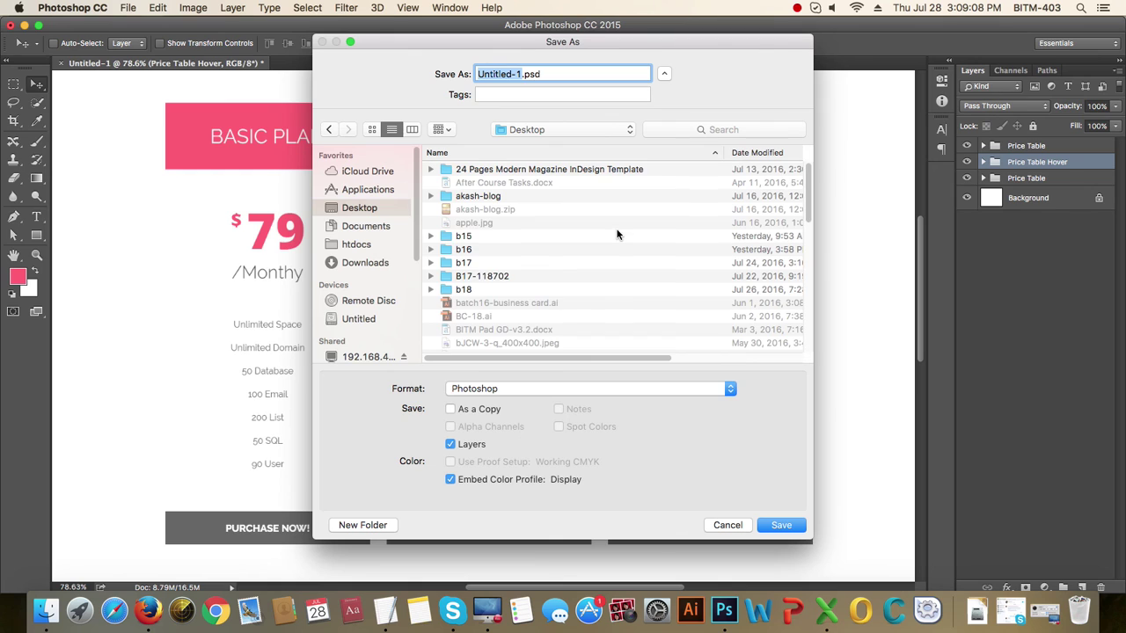
pyautogui.write('price 17')
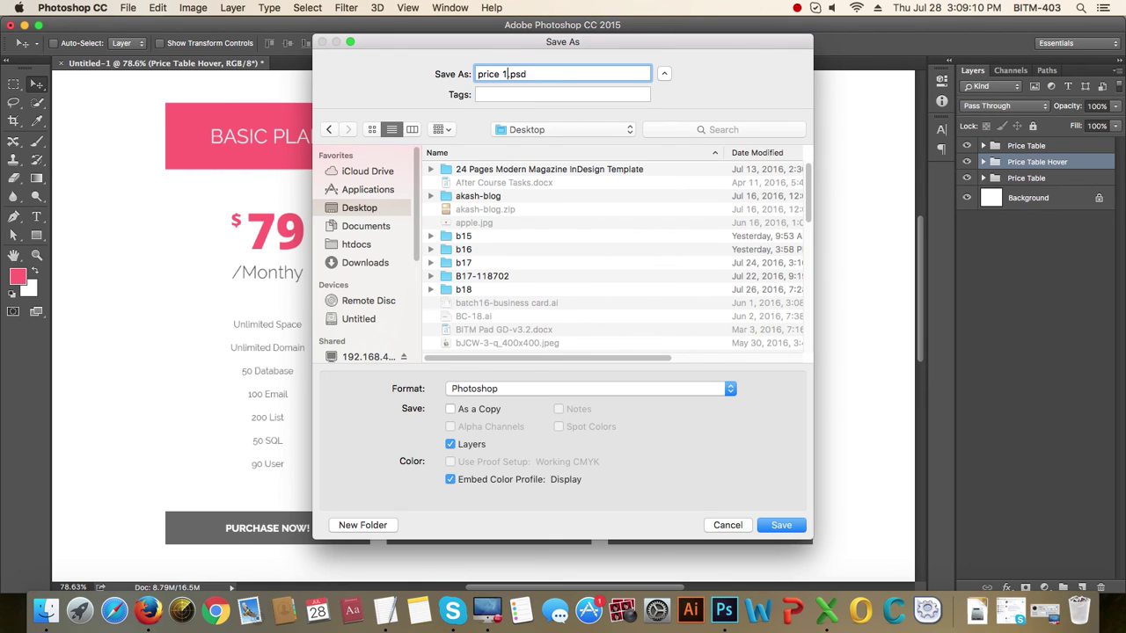